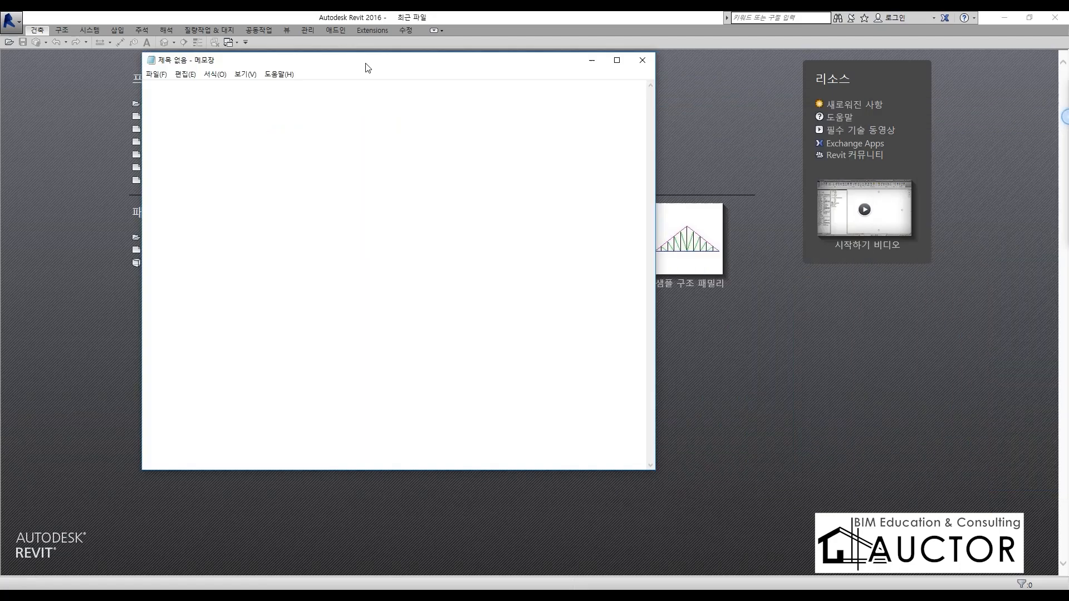
- Write "1. 재질적용 - 구조부" as the first line of the empty Notepad note, followed by a blank line
{"action": "left_click_drag", "start_coordinate": [365, 65], "coordinate": [642, 96]}
{"action": "left_click", "coordinate": [520, 175]}
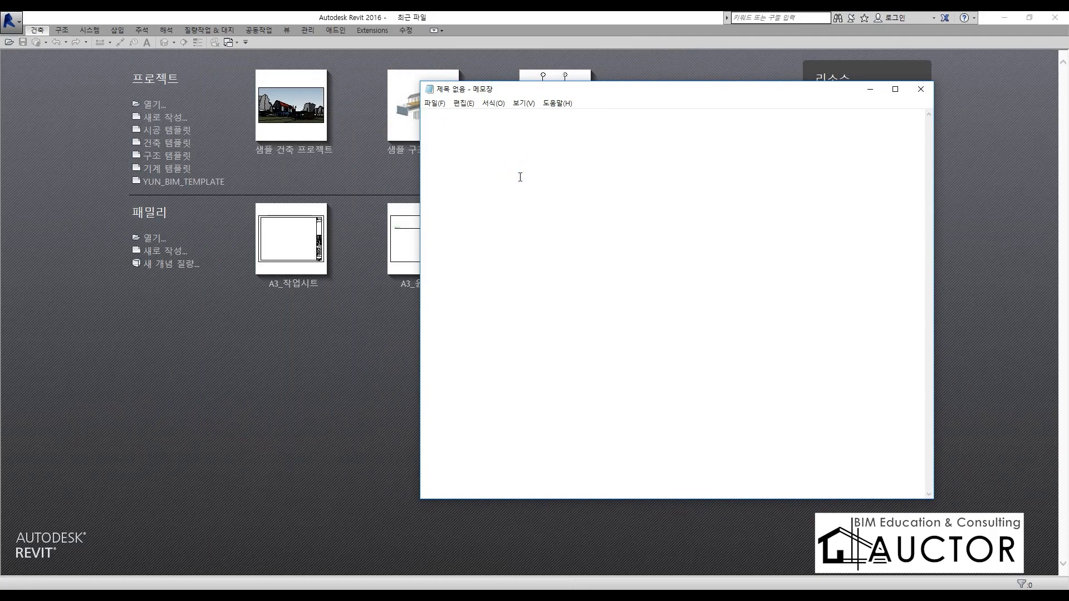
{"action": "type", "text": "1. wo"}
{"action": "key", "text": "BackSpace"}
{"action": "key", "text": "BackSpace"}
{"action": "key", "text": "BackSpace"}
{"action": "type", "text": "wow "}
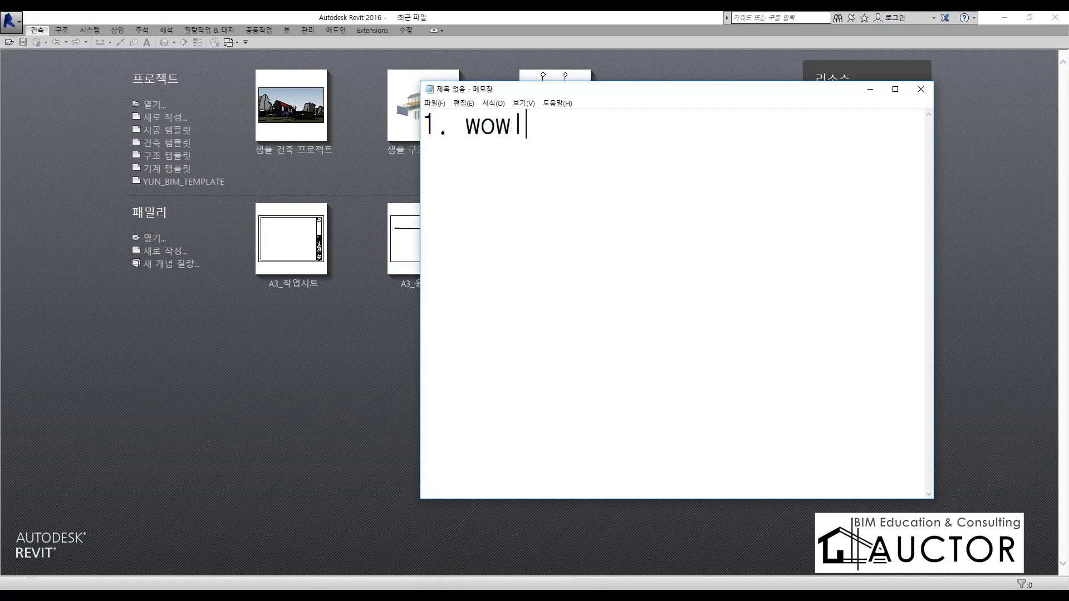
{"action": "type", "text": "lfdm"}
{"action": "key", "text": "BackSpace"}
{"action": "key", "text": "BackSpace"}
{"action": "key", "text": "BackSpace"}
{"action": "key", "text": "BackSpace"}
{"action": "key", "text": "BackSpace"}
{"action": "key", "text": "BackSpace"}
{"action": "key", "text": "BackSpace"}
{"action": "key", "text": "BackSpace"}
{"action": "type", "text": "재질"}
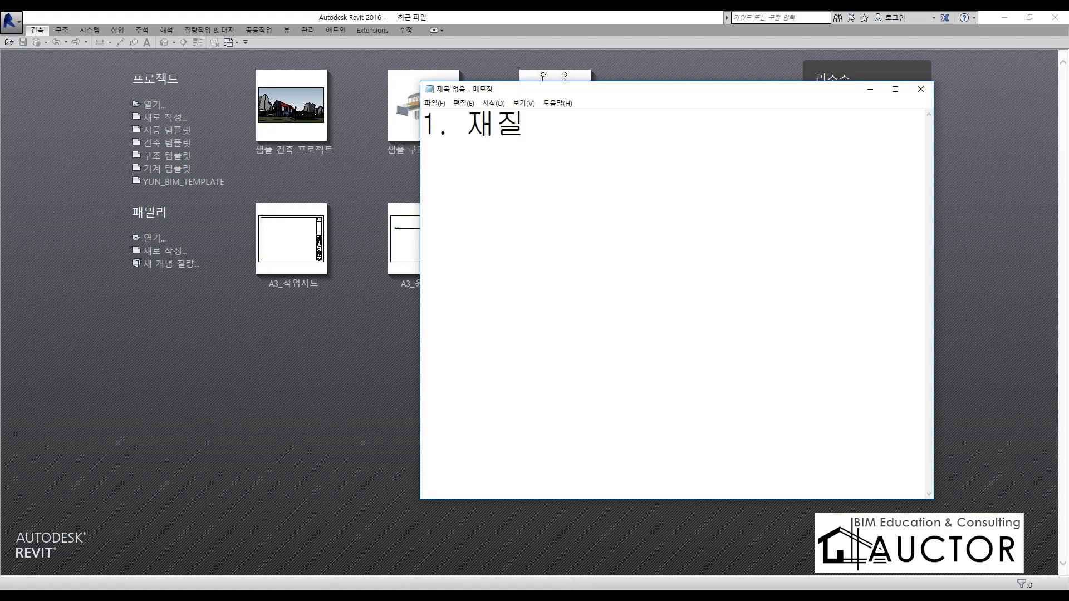
{"action": "type", "text": "적용"}
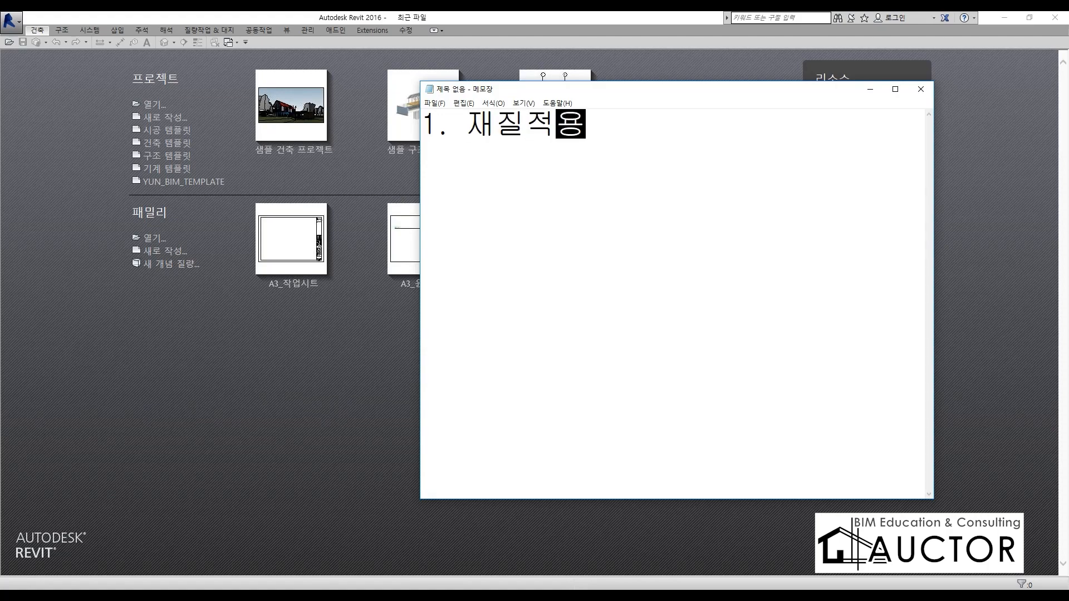
{"action": "type", "text": " - "}
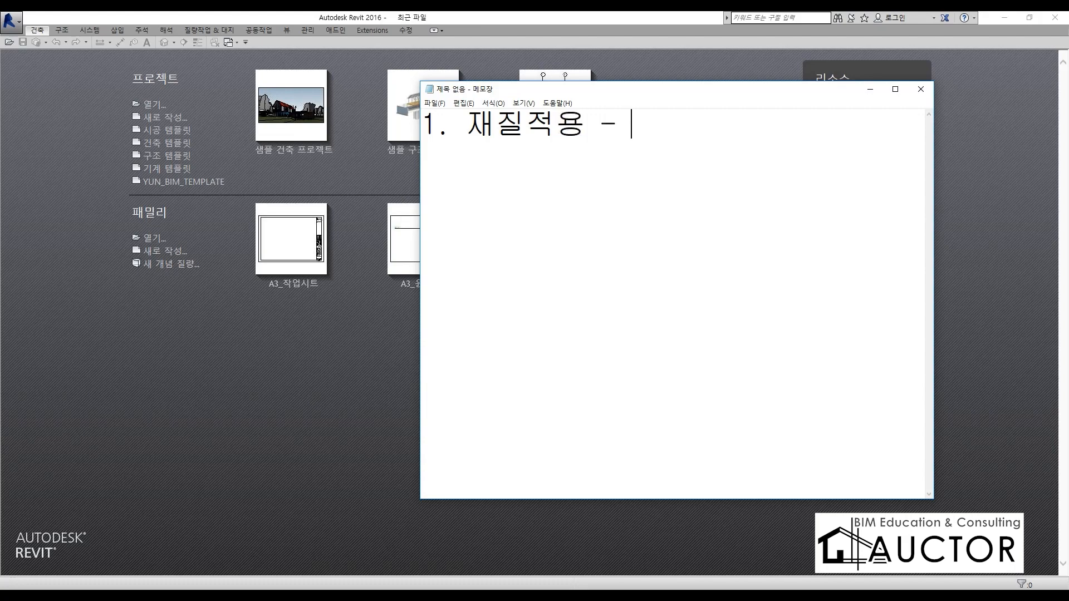
{"action": "type", "text": "구조부"}
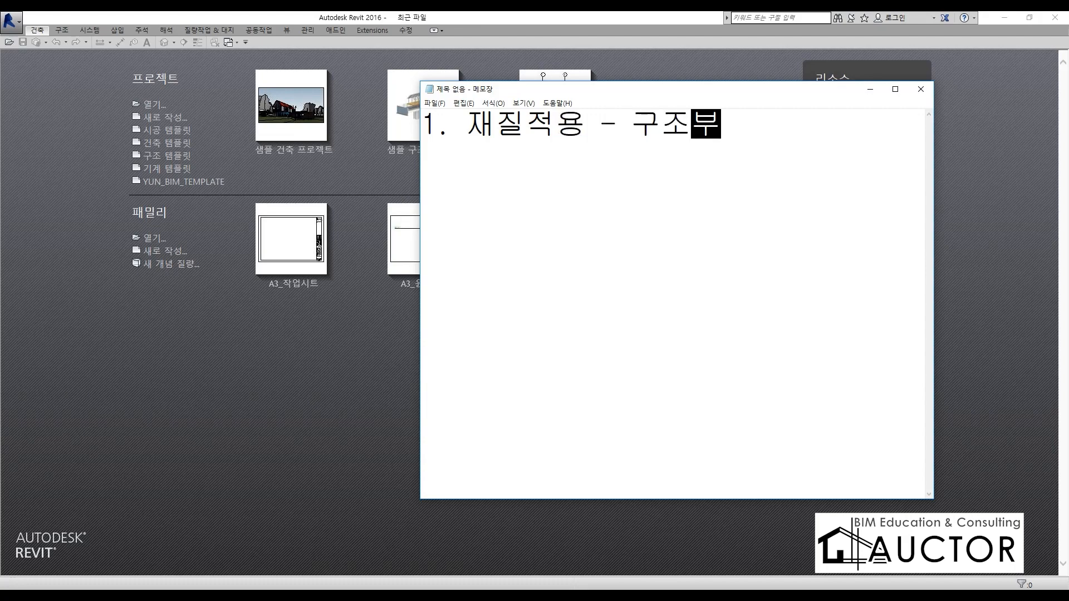
{"action": "key", "text": "Return"}
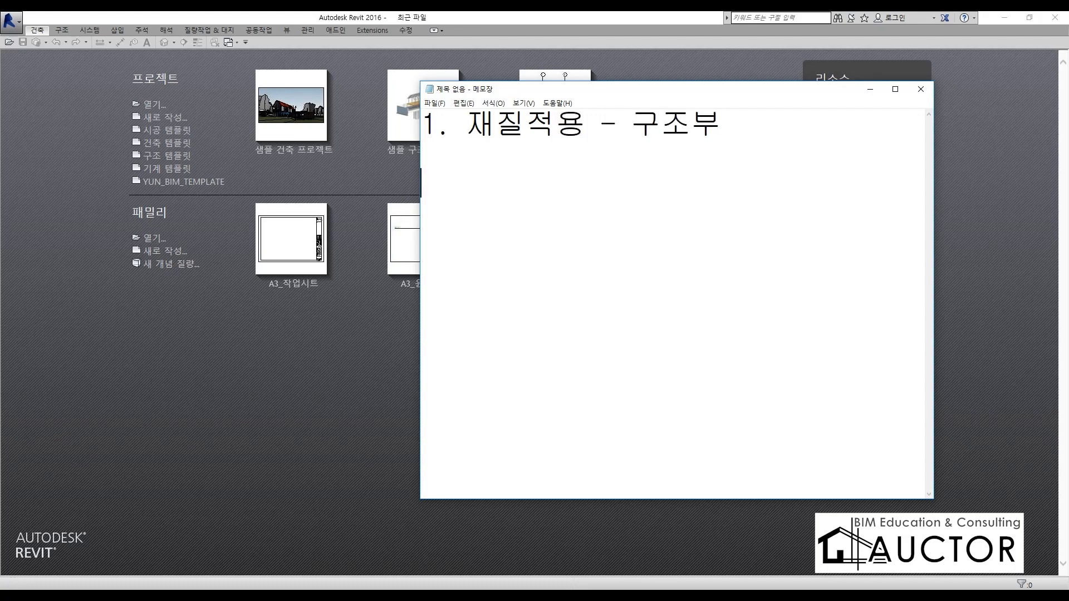
- Add the line "2. 벽체 - 바닥" to the note and minimize the note window
{"action": "type", "text": "2. 벽"}
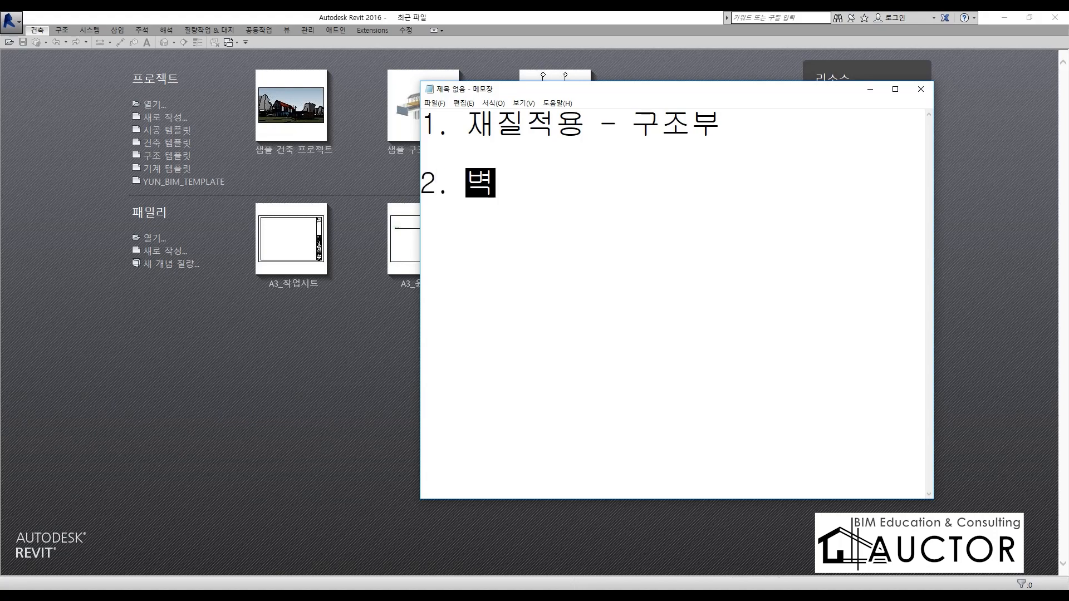
{"action": "type", "text": "체 - 바닥"}
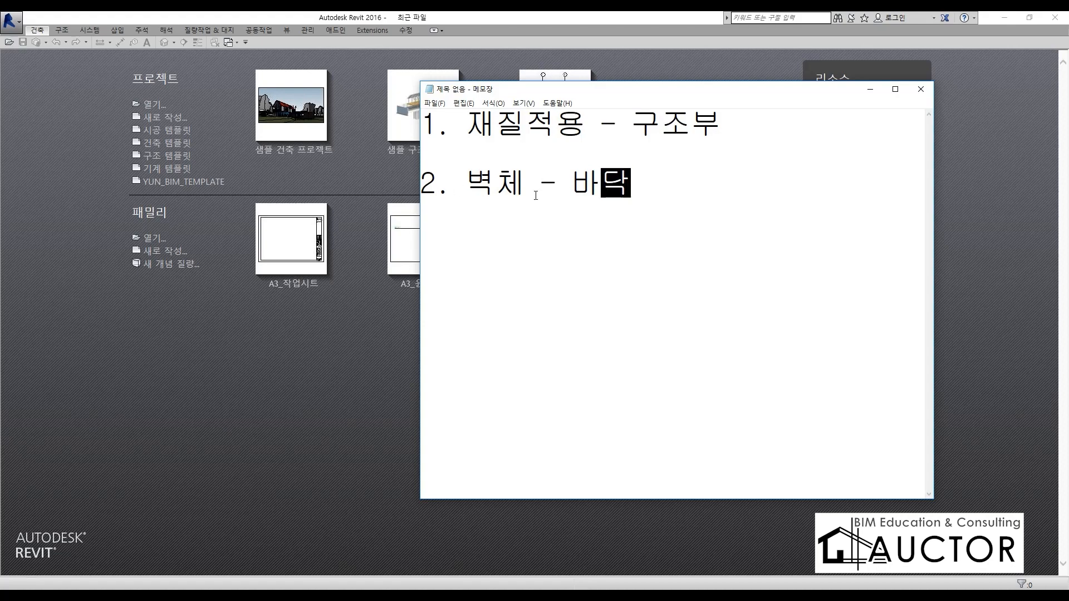
{"action": "left_click", "coordinate": [684, 87]}
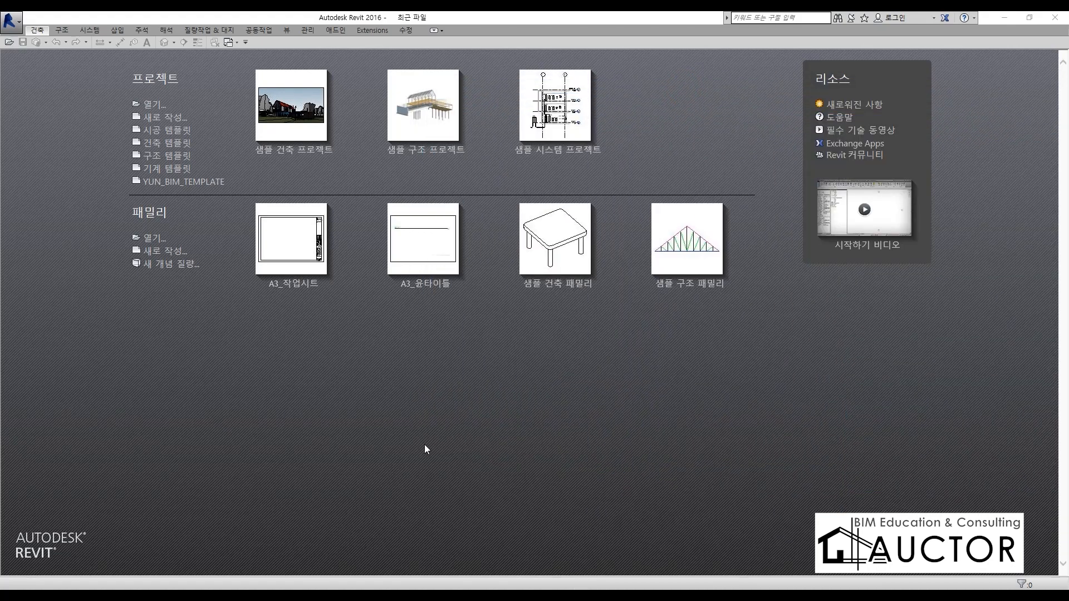
- Create a new Revit project from the 건축 템플릿 and start adding a project parameter
{"action": "left_click", "coordinate": [174, 144]}
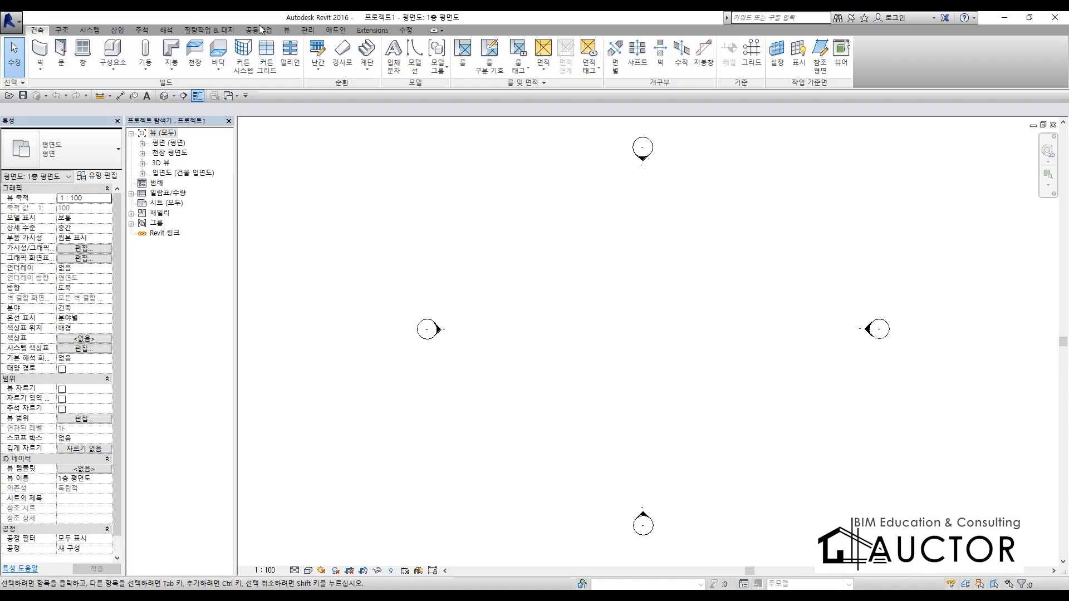
{"action": "left_click", "coordinate": [307, 30]}
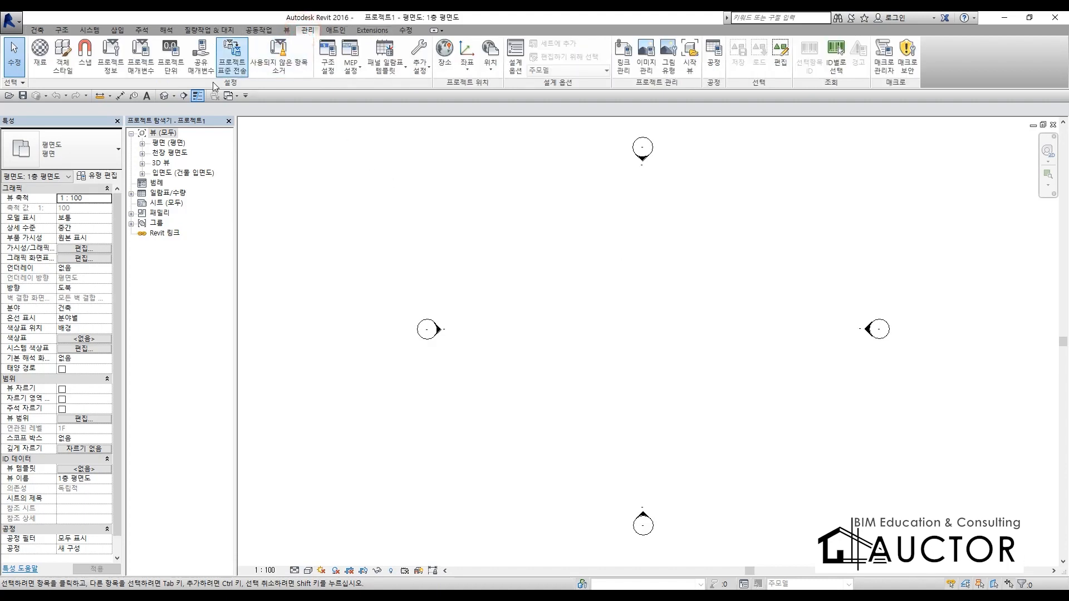
{"action": "left_click", "coordinate": [144, 69]}
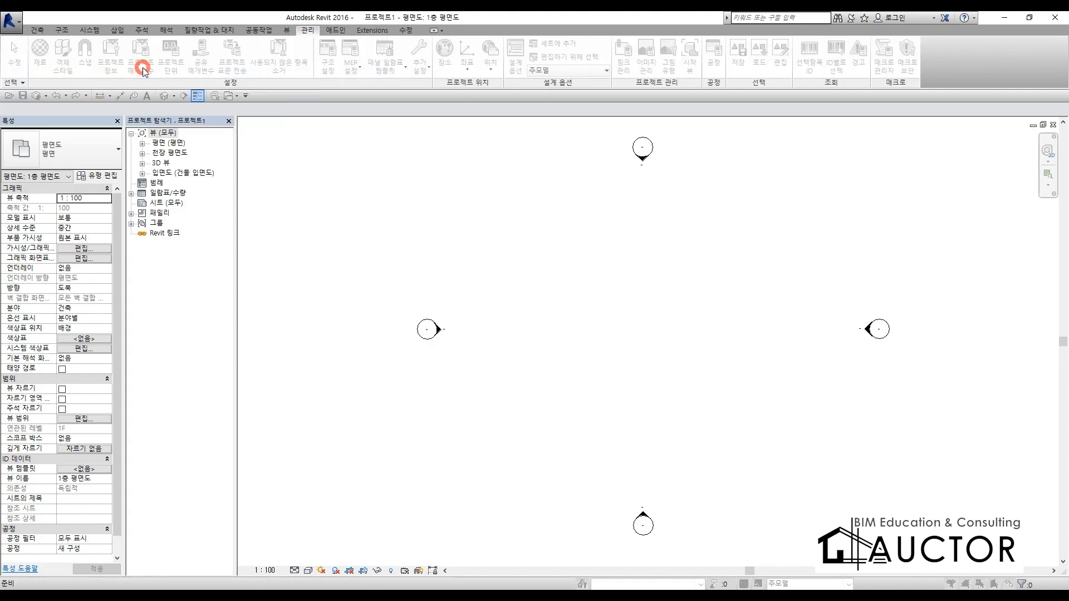
{"action": "left_click", "coordinate": [662, 218]}
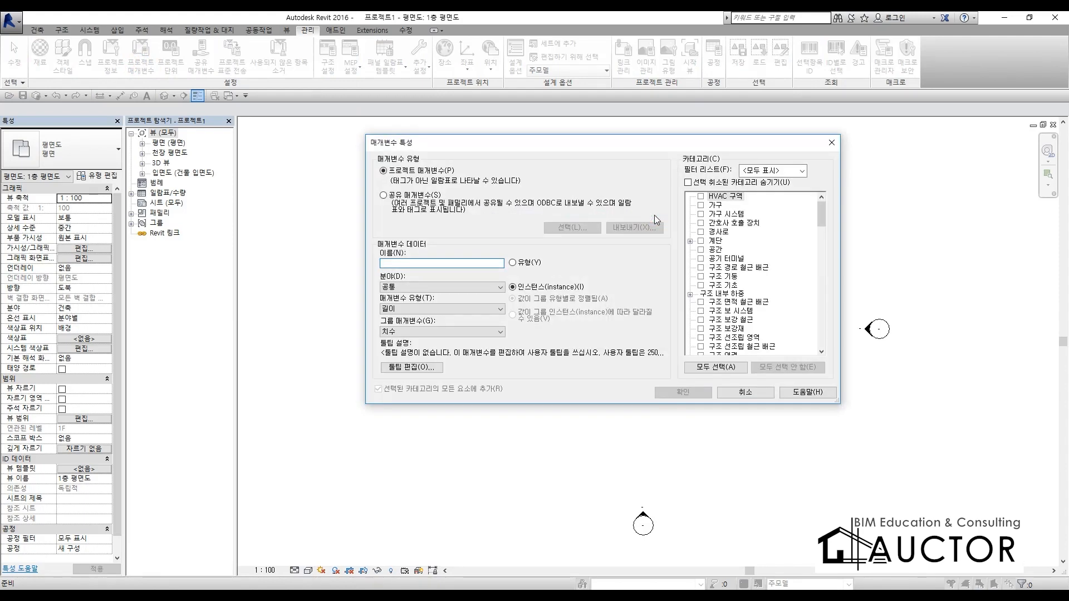
- Name the new project parameter 작업자 and set its parameter type to 문자
{"action": "type", "text": "자"}
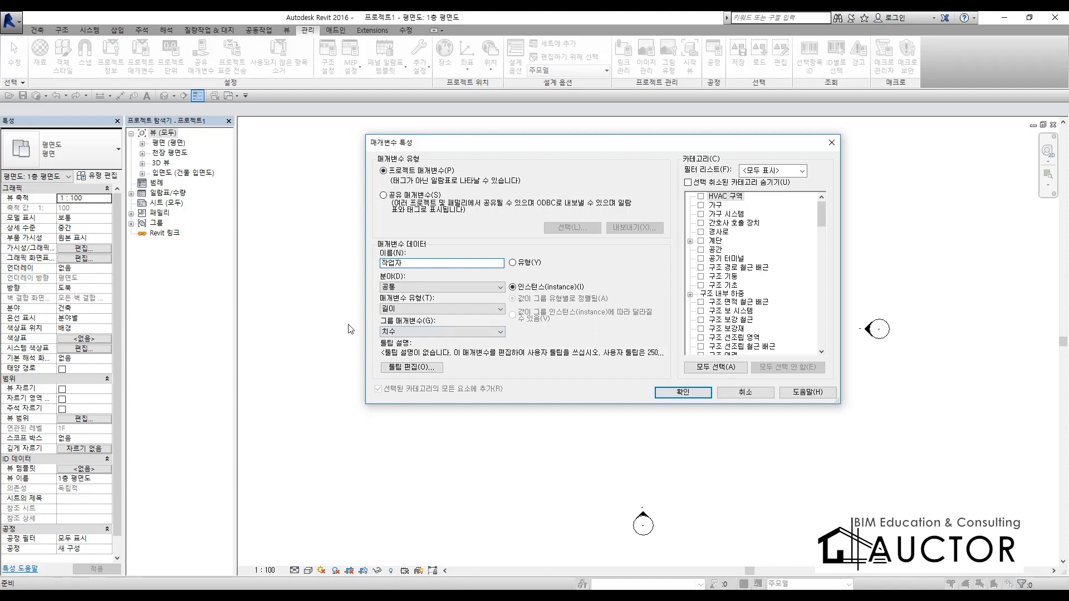
{"action": "key", "text": "BackSpace"}
{"action": "type", "text": "재"}
{"action": "left_click", "coordinate": [417, 308]}
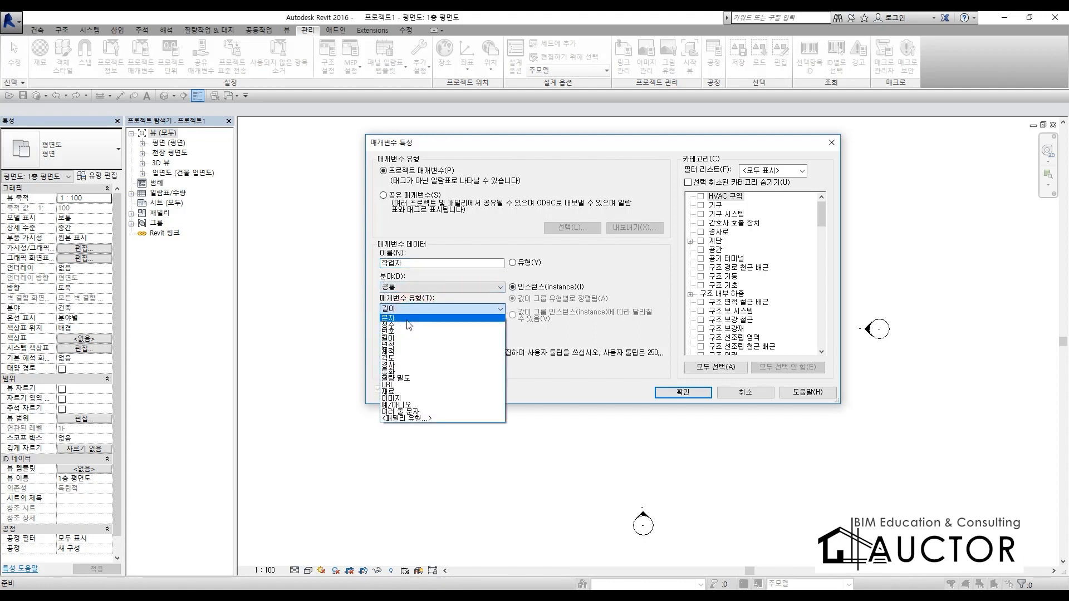
{"action": "left_click", "coordinate": [407, 323]}
{"action": "left_click", "coordinate": [411, 307]}
{"action": "left_click", "coordinate": [398, 319]}
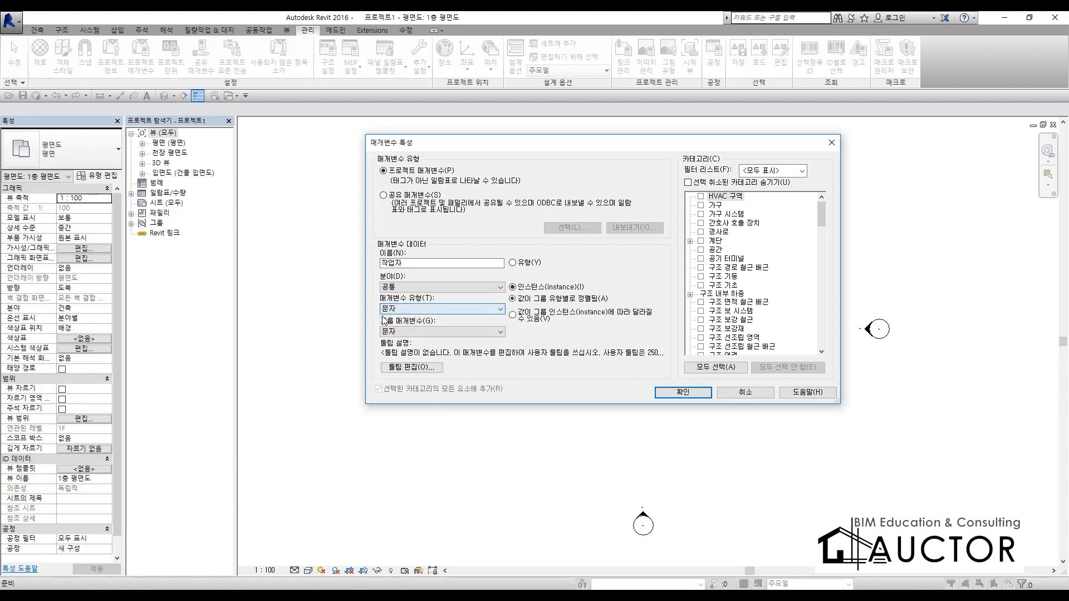
- Group the 작업자 parameter under ID 데이터
{"action": "left_click", "coordinate": [430, 333]}
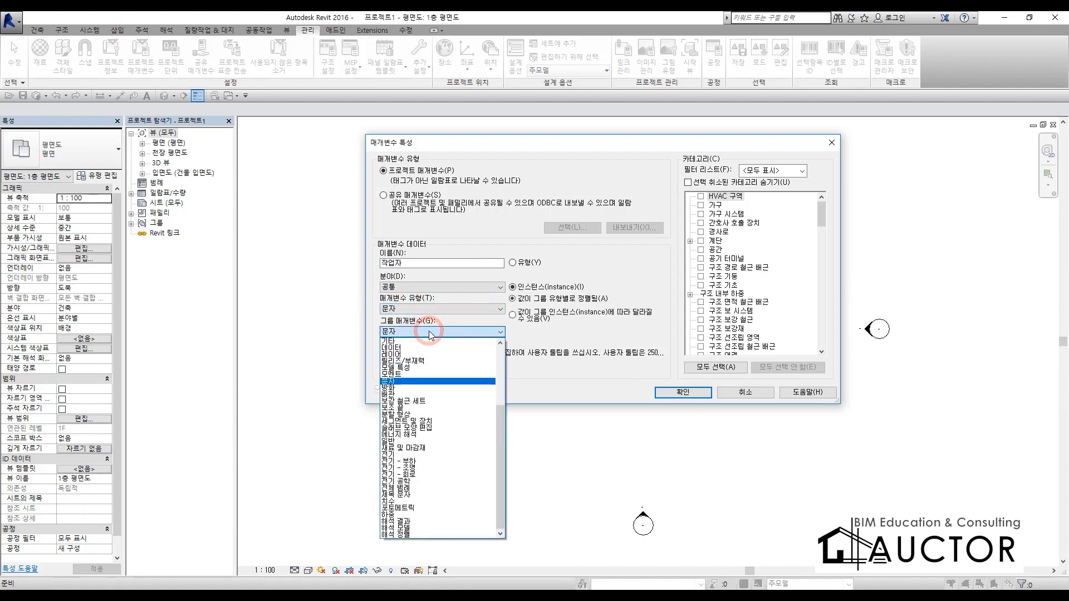
{"action": "scroll", "coordinate": [398, 401], "scroll_direction": "up", "scroll_amount": 3}
{"action": "scroll", "coordinate": [399, 401], "scroll_direction": "up", "scroll_amount": 2}
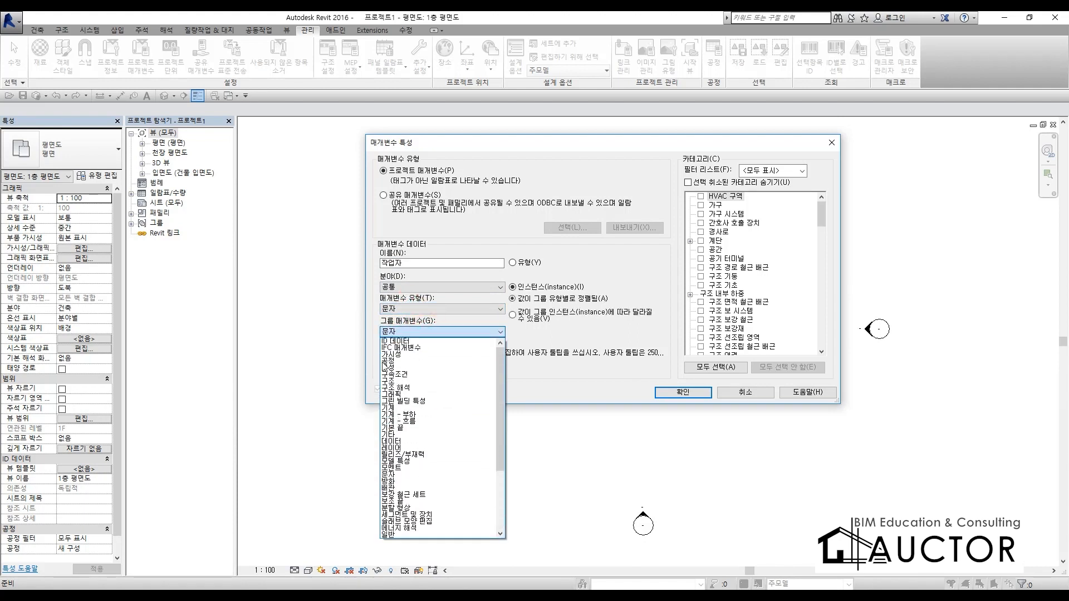
{"action": "left_click", "coordinate": [418, 345]}
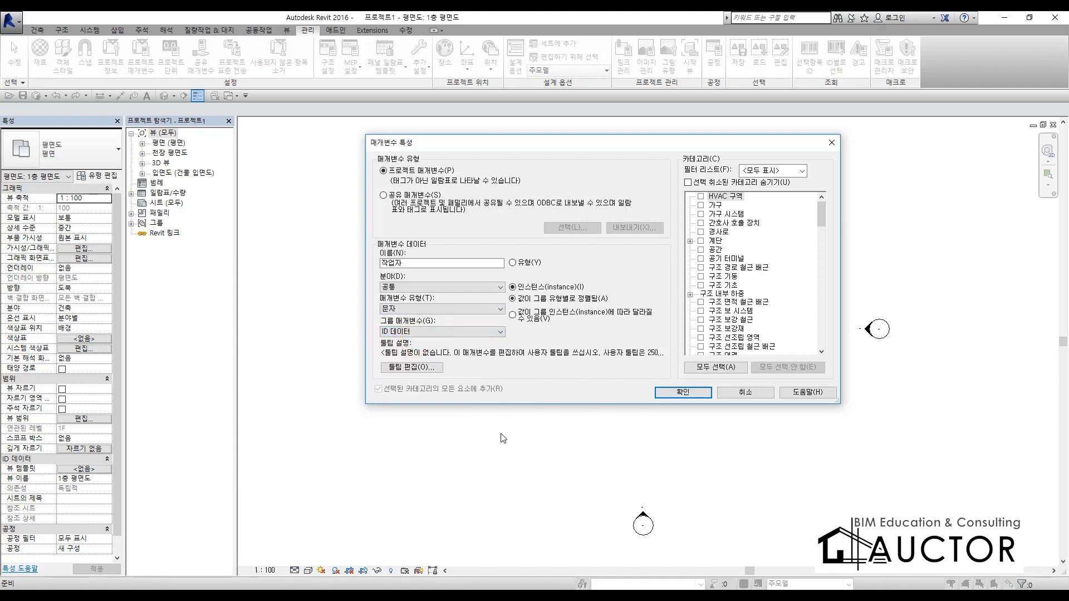
- Underline the parameter name and circle the ID 데이터 property group with the red screen pen, and clear the marks
{"action": "key", "text": "ctrl+F1"}
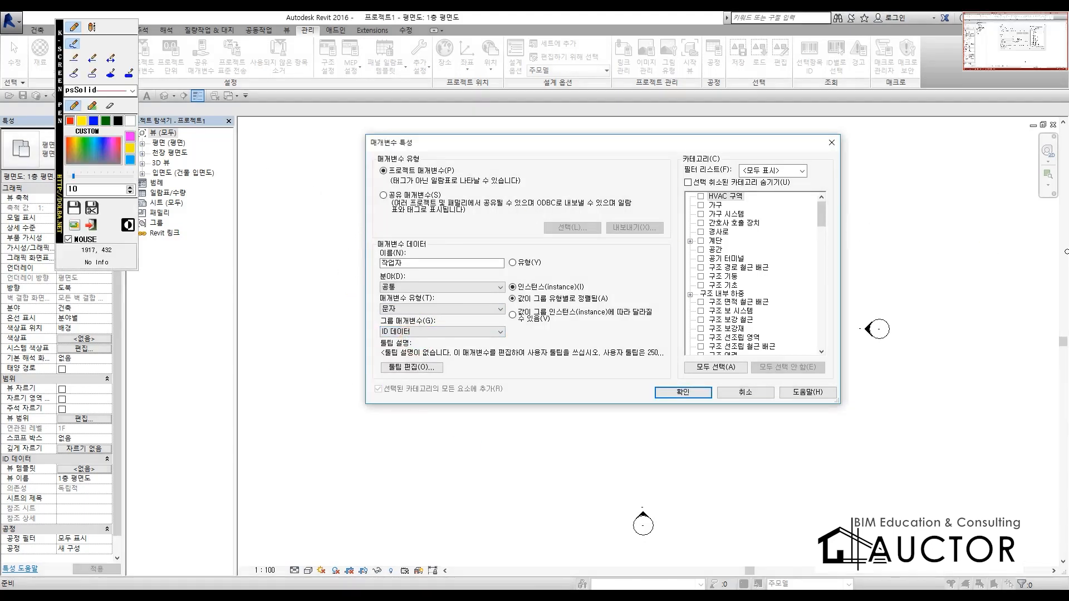
{"action": "right_click", "coordinate": [1055, 254]}
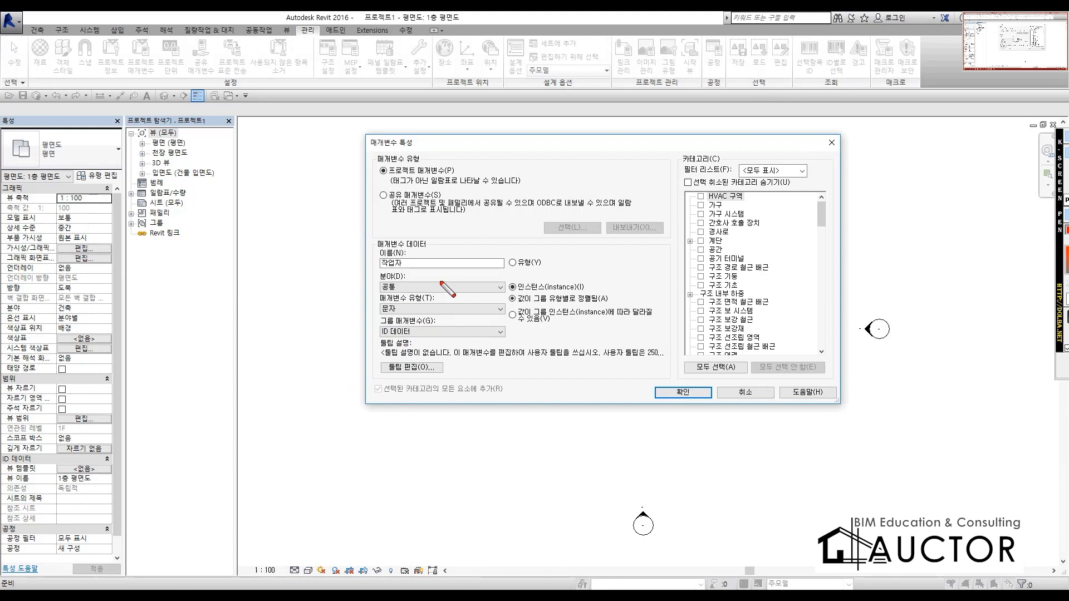
{"action": "left_click_drag", "start_coordinate": [370, 268], "coordinate": [434, 276]}
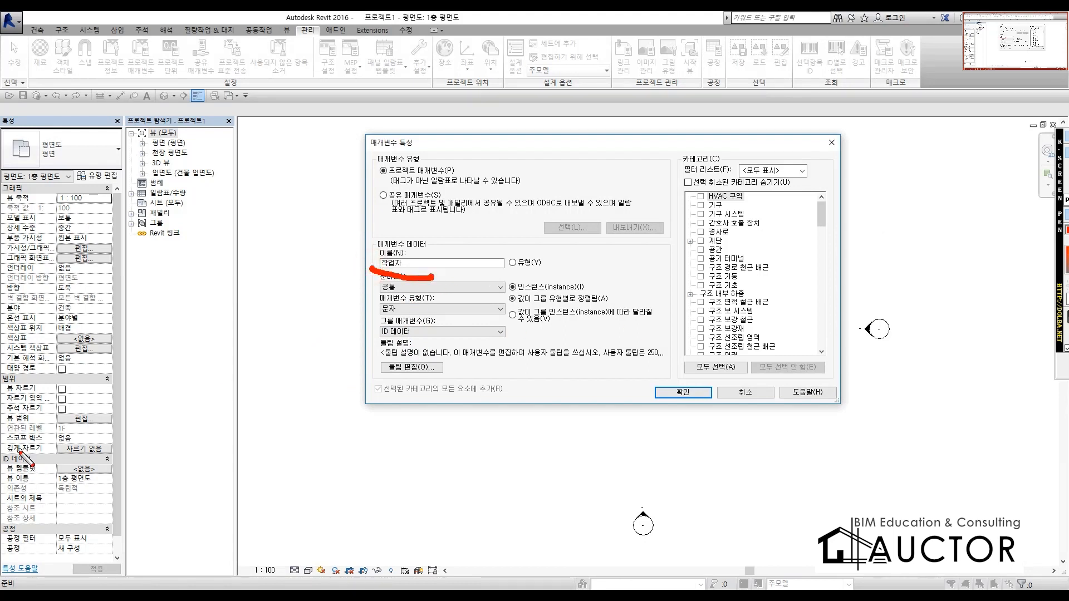
{"action": "mouse_move", "coordinate": [20, 450]}
{"action": "left_mouse_down"}
{"action": "mouse_move", "coordinate": [5, 490]}
{"action": "mouse_move", "coordinate": [23, 523]}
{"action": "mouse_move", "coordinate": [122, 493]}
{"action": "mouse_move", "coordinate": [69, 444]}
{"action": "mouse_move", "coordinate": [5, 451]}
{"action": "left_mouse_up"}
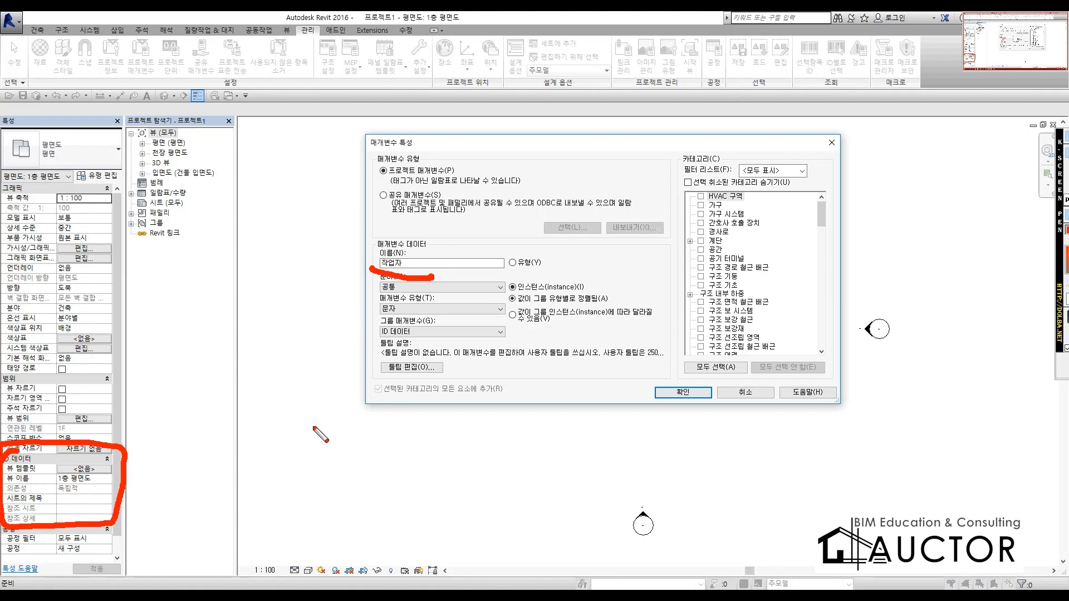
{"action": "key", "text": "Escape"}
- Apply the 작업자 parameter to all categories and confirm the project parameter list
{"action": "left_click", "coordinate": [718, 367]}
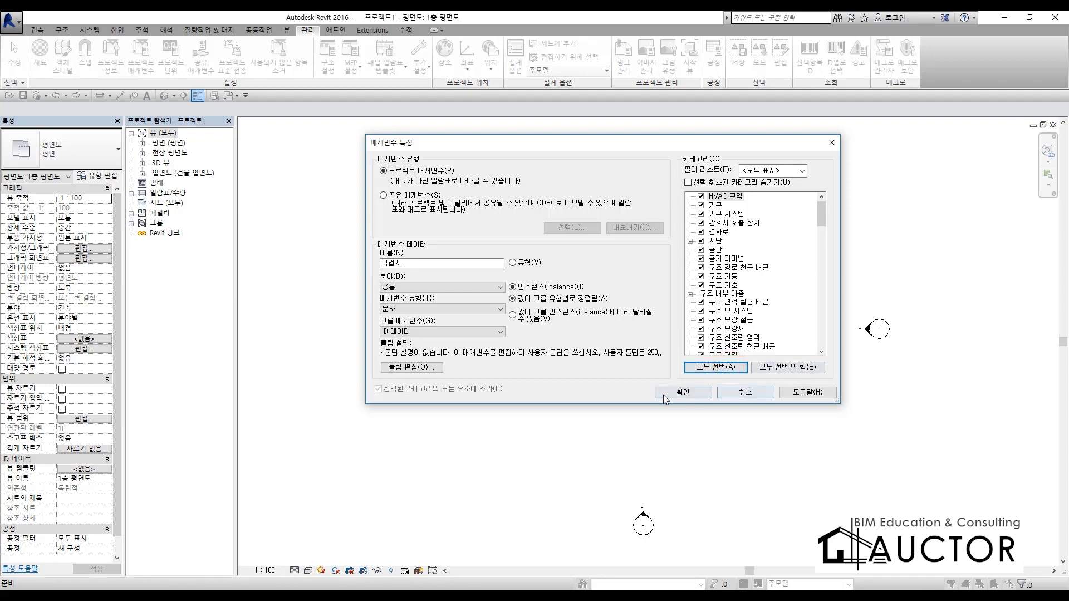
{"action": "left_click", "coordinate": [682, 393]}
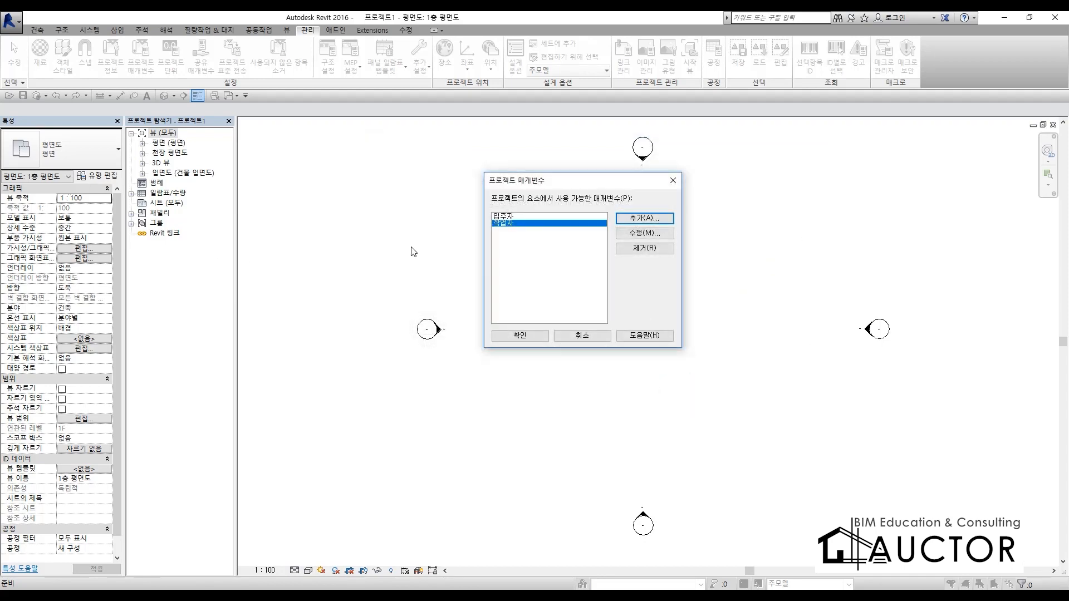
{"action": "left_click", "coordinate": [528, 216]}
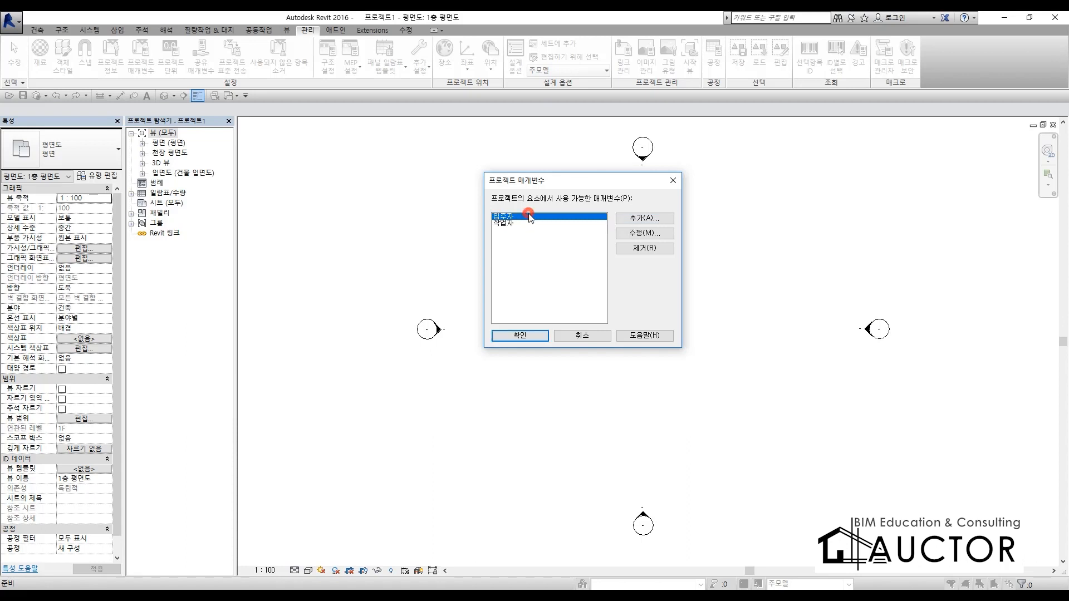
{"action": "left_click", "coordinate": [503, 226]}
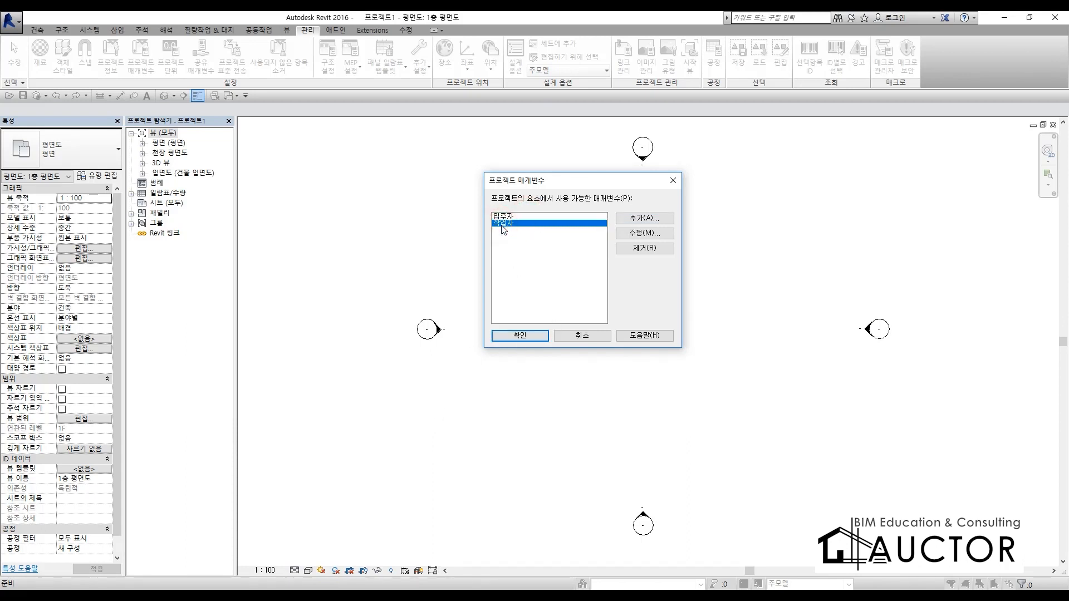
{"action": "left_click", "coordinate": [525, 341]}
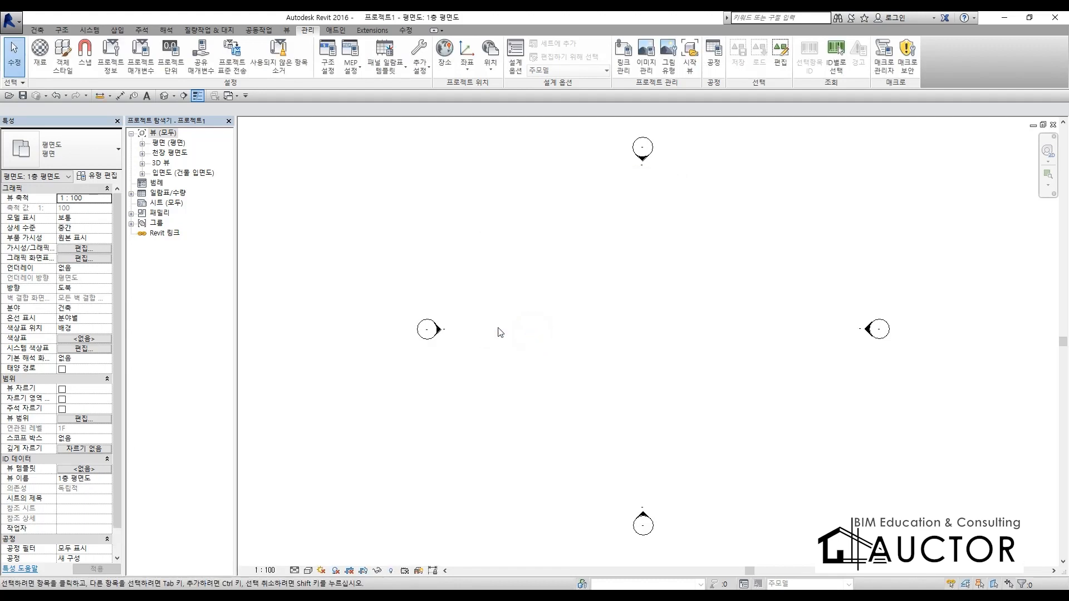
- Expand the floor plan, ceiling plan, 3D and elevation view groups in the project browser
{"action": "left_click", "coordinate": [70, 529]}
{"action": "left_click", "coordinate": [167, 143]}
{"action": "double_click", "coordinate": [168, 143]}
{"action": "double_click", "coordinate": [170, 192]}
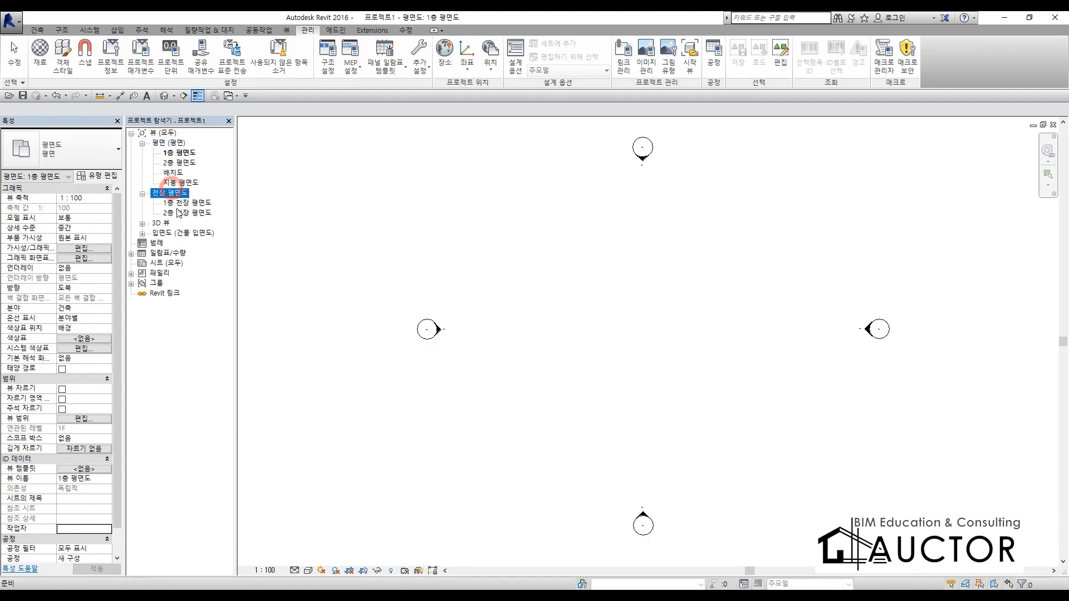
{"action": "double_click", "coordinate": [163, 223]}
{"action": "double_click", "coordinate": [170, 243]}
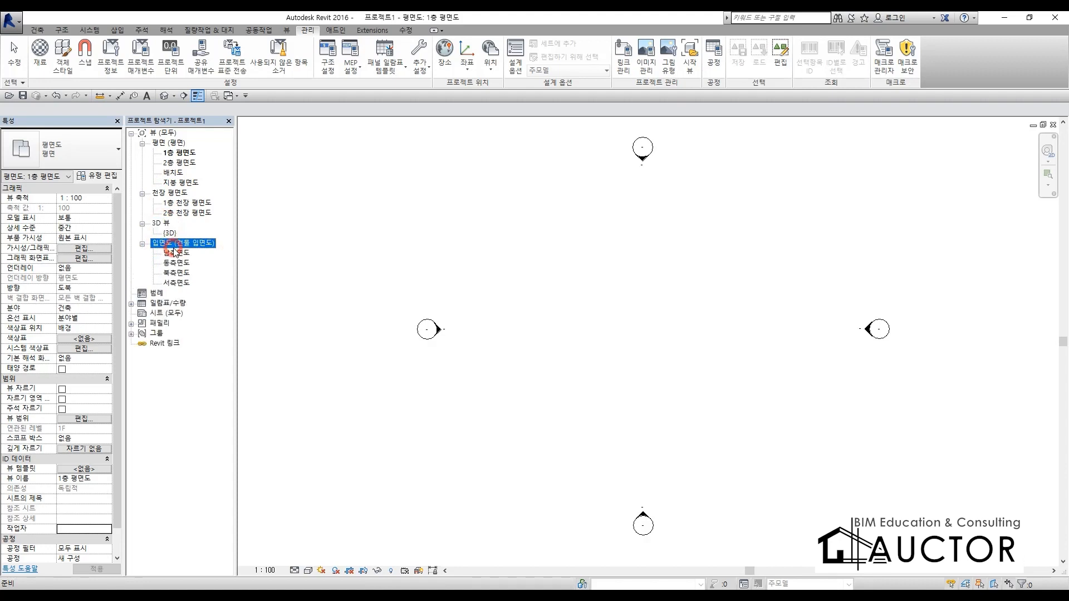
- Select all views from 1층 평면도 through 서측면도 and set their 작업자 parameter to RVT
{"action": "left_click", "coordinate": [179, 153]}
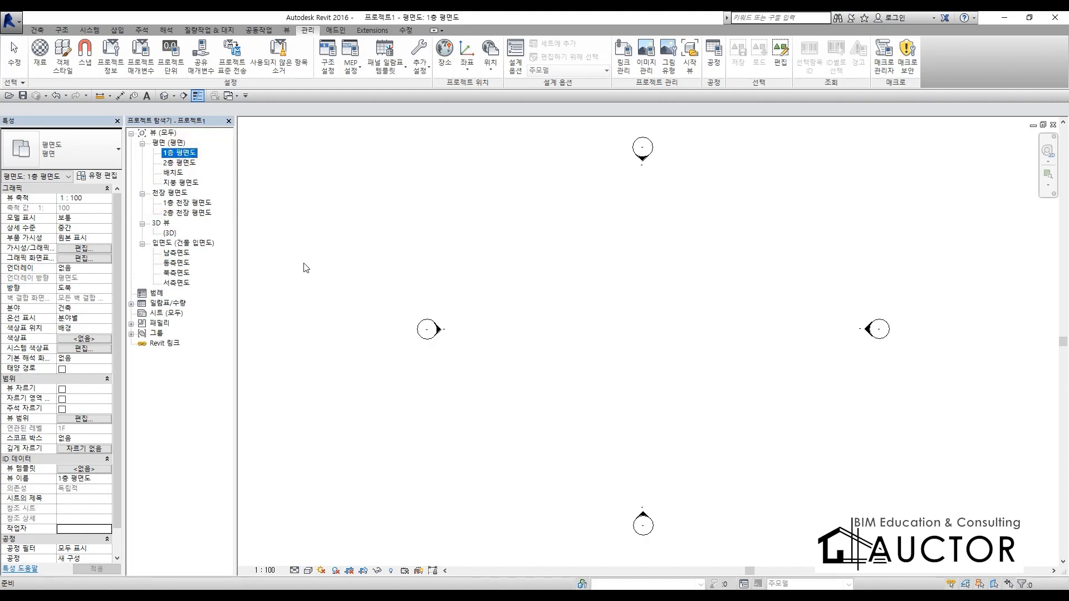
{"action": "left_click", "coordinate": [184, 284], "text": "shift"}
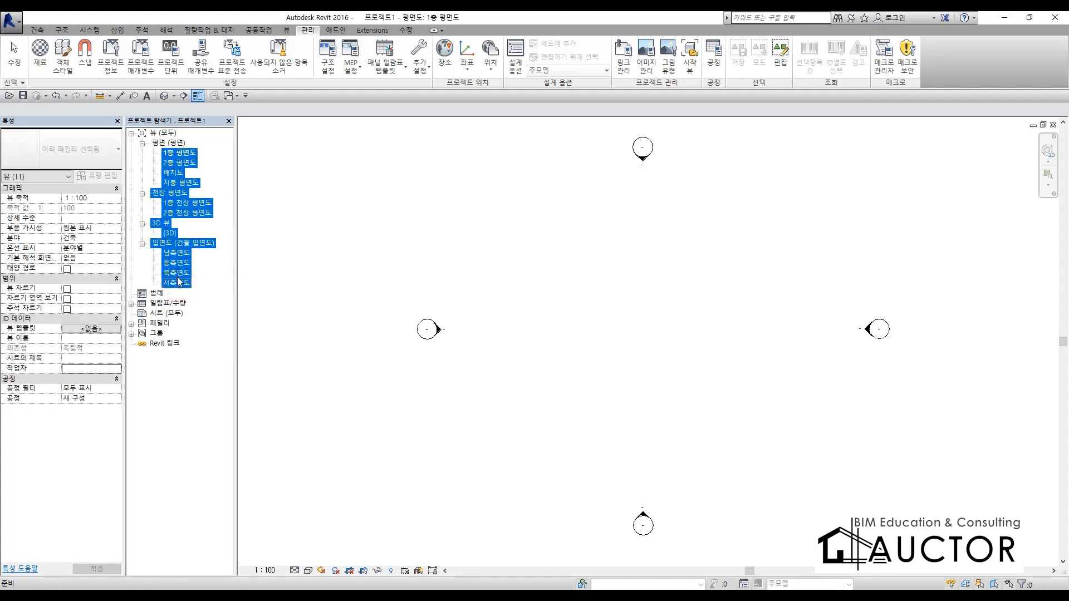
{"action": "left_click", "coordinate": [85, 368]}
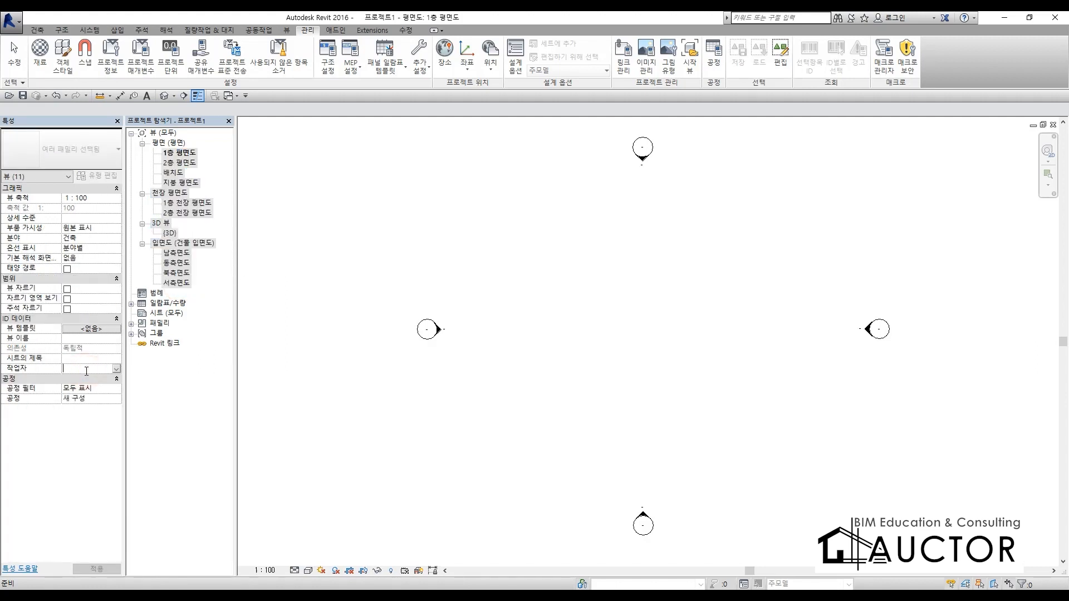
{"action": "type", "text": "r"}
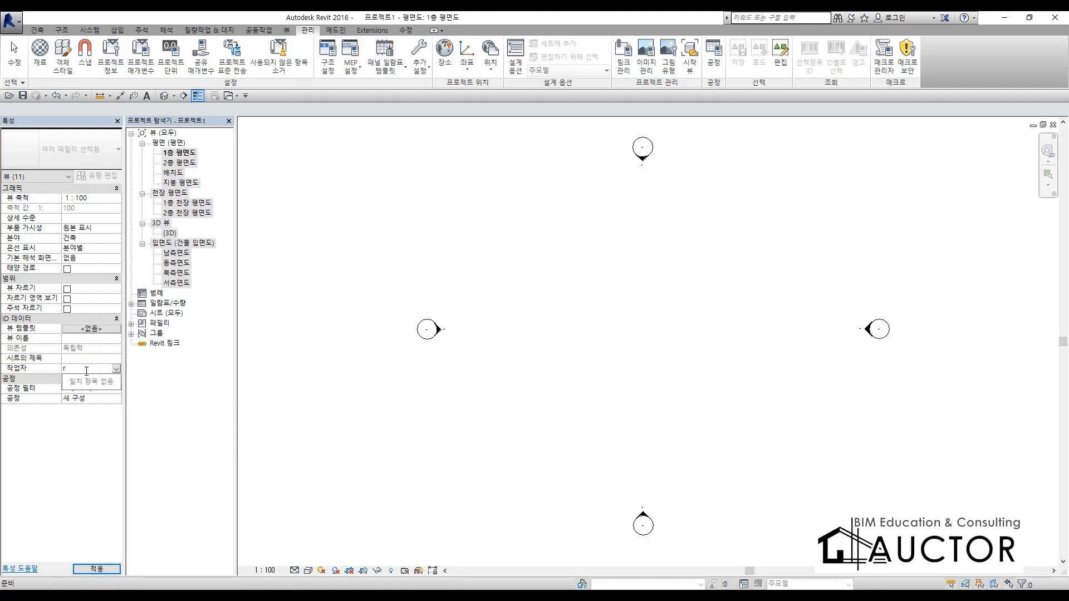
{"action": "key", "text": "BackSpace"}
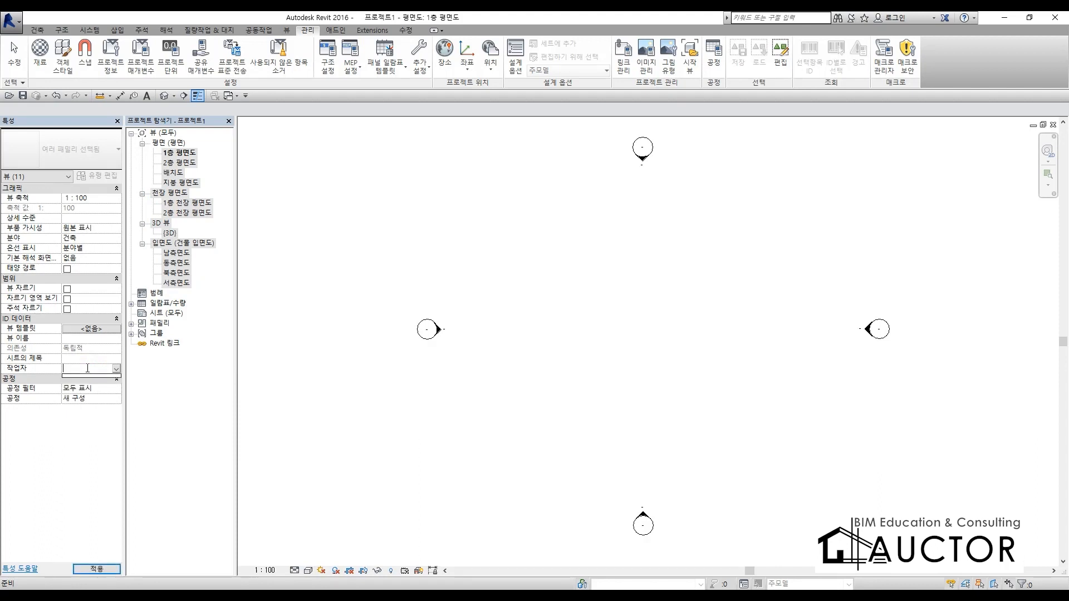
{"action": "type", "text": "RVT"}
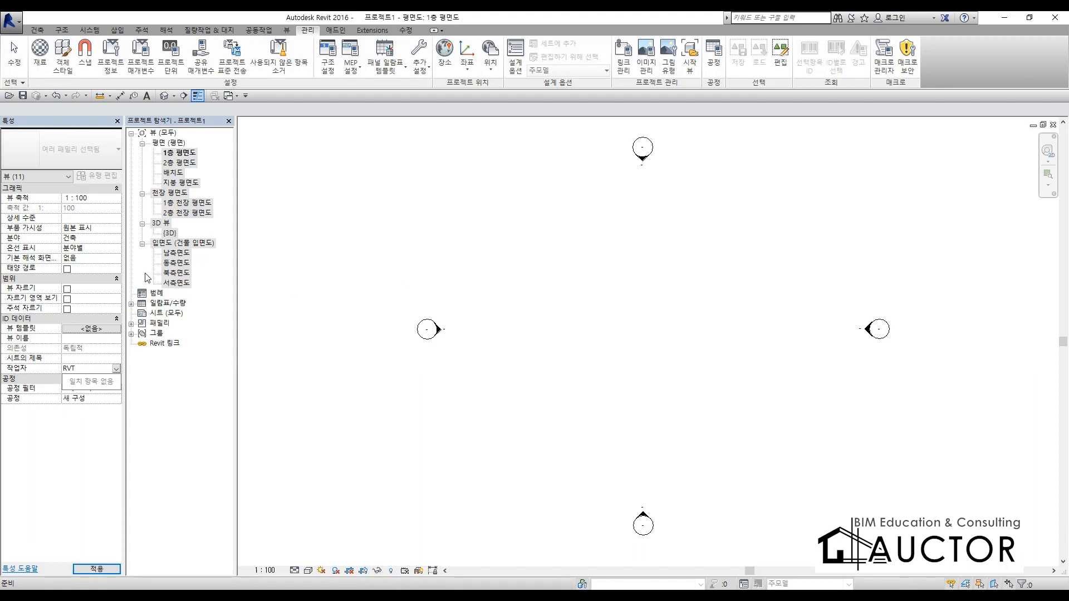
{"action": "left_click", "coordinate": [182, 164]}
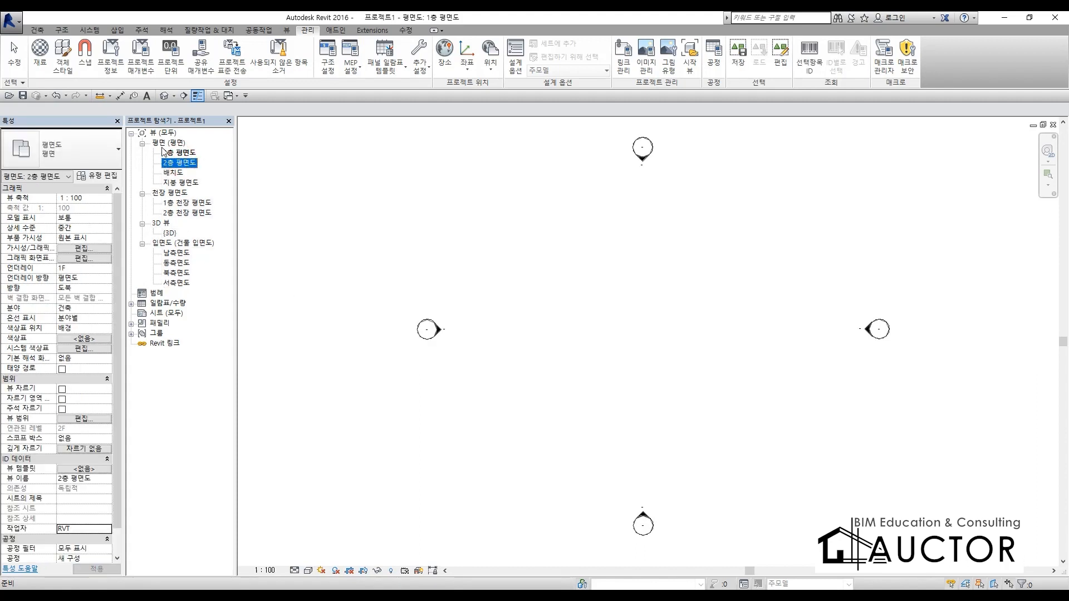
- Create a new browser organization for the project views named 20171126
{"action": "left_click", "coordinate": [162, 132]}
{"action": "right_click", "coordinate": [167, 134]}
{"action": "left_click", "coordinate": [212, 142]}
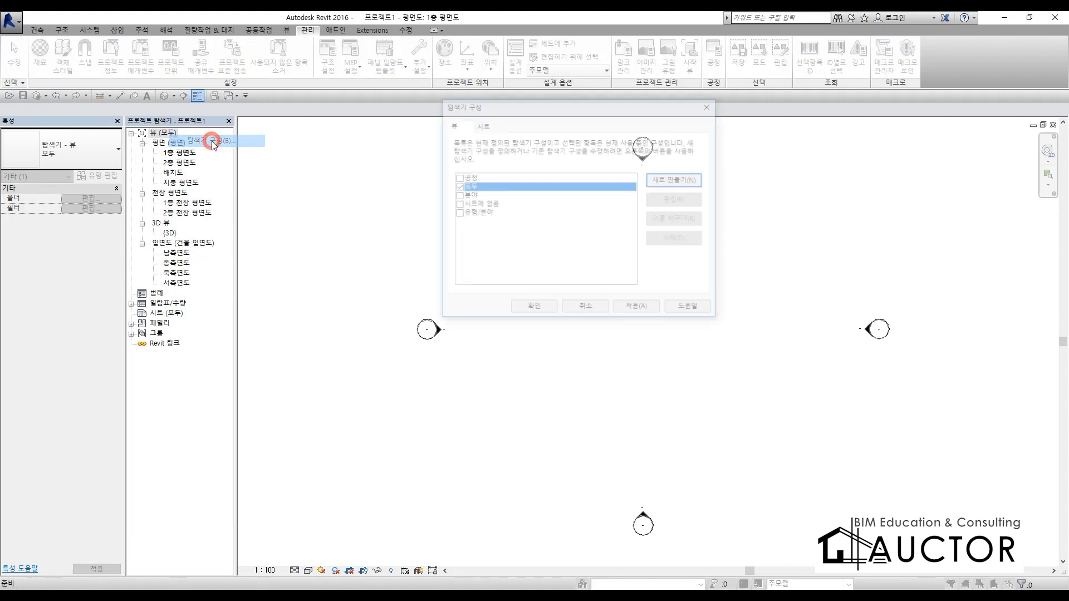
{"action": "left_click", "coordinate": [699, 184]}
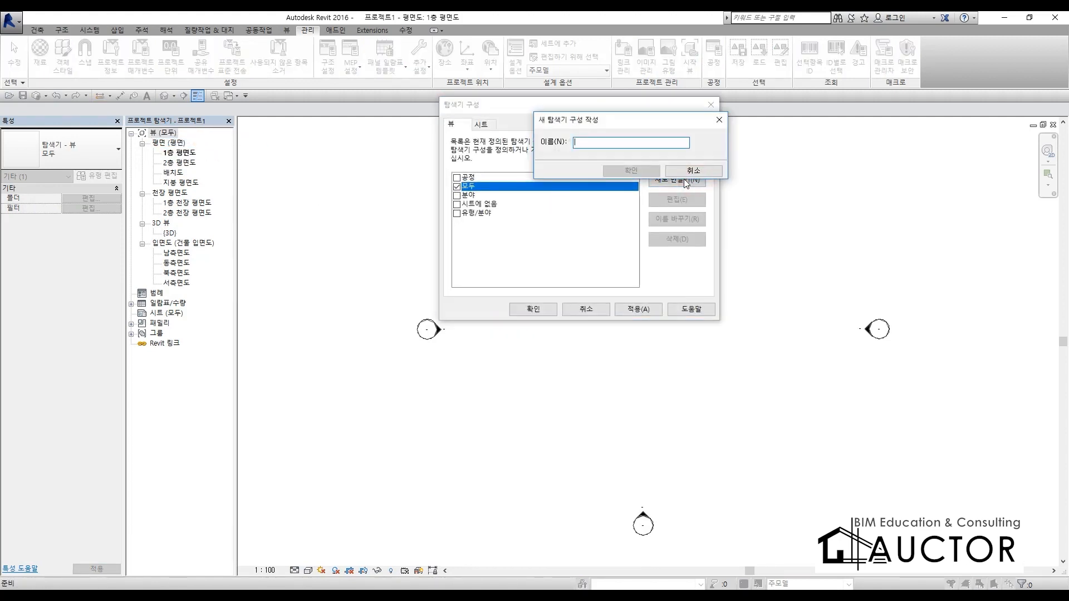
{"action": "type", "text": "20171126"}
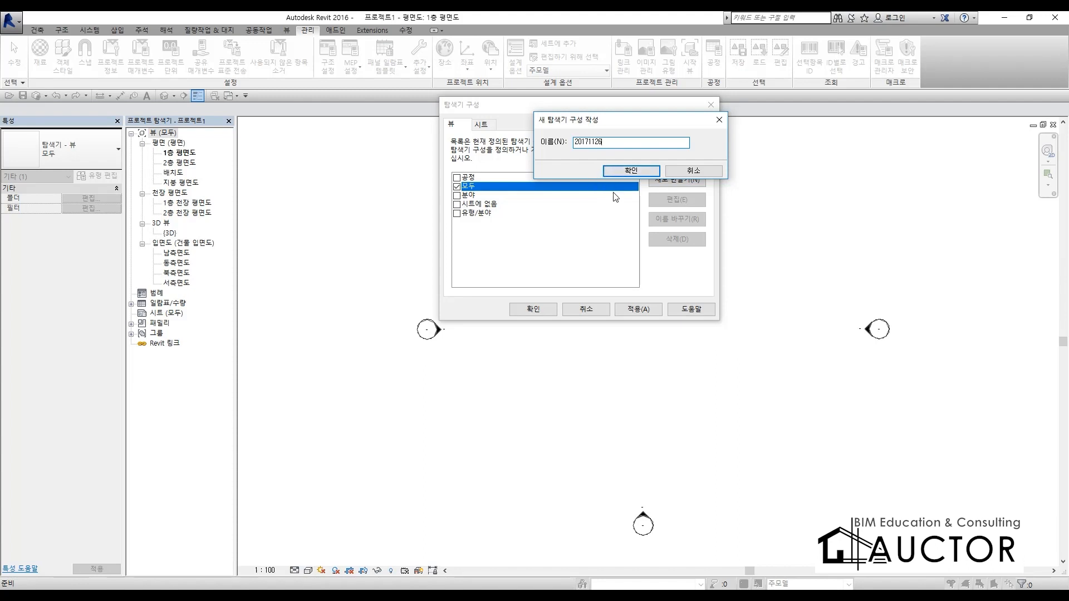
{"action": "left_click", "coordinate": [618, 170]}
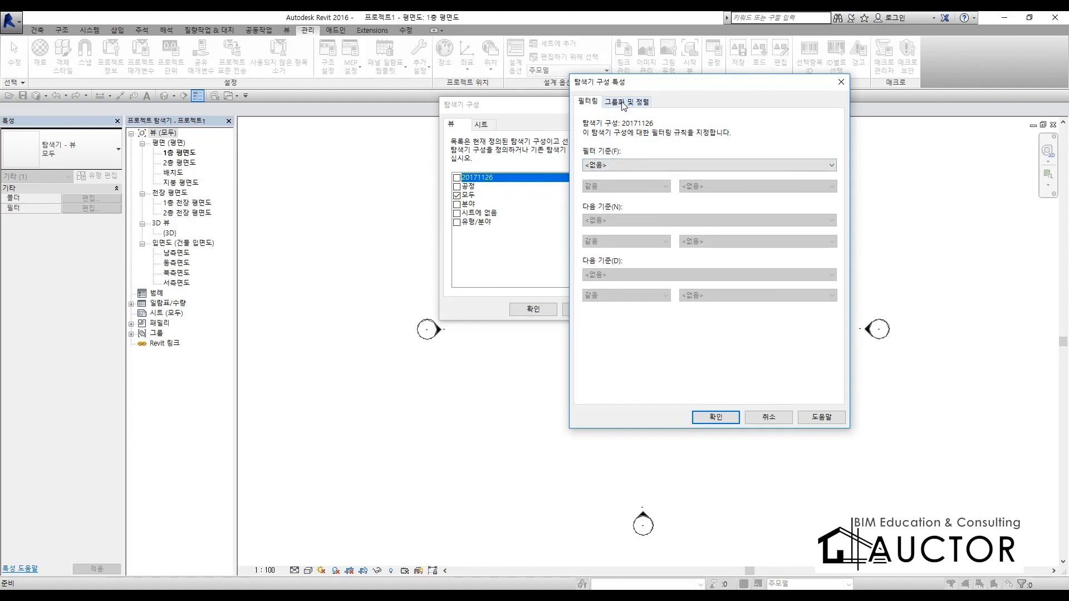
- Group the 20171126 organization by 작업자, then by 분야, then by 패밀리 및 유형
{"action": "left_click", "coordinate": [624, 104]}
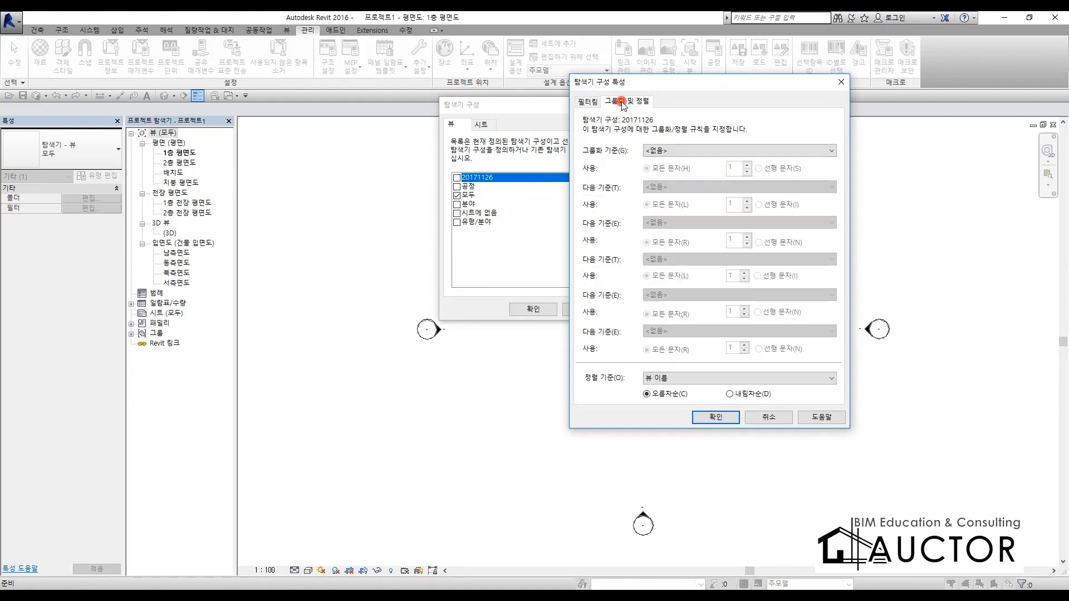
{"action": "left_click", "coordinate": [657, 152]}
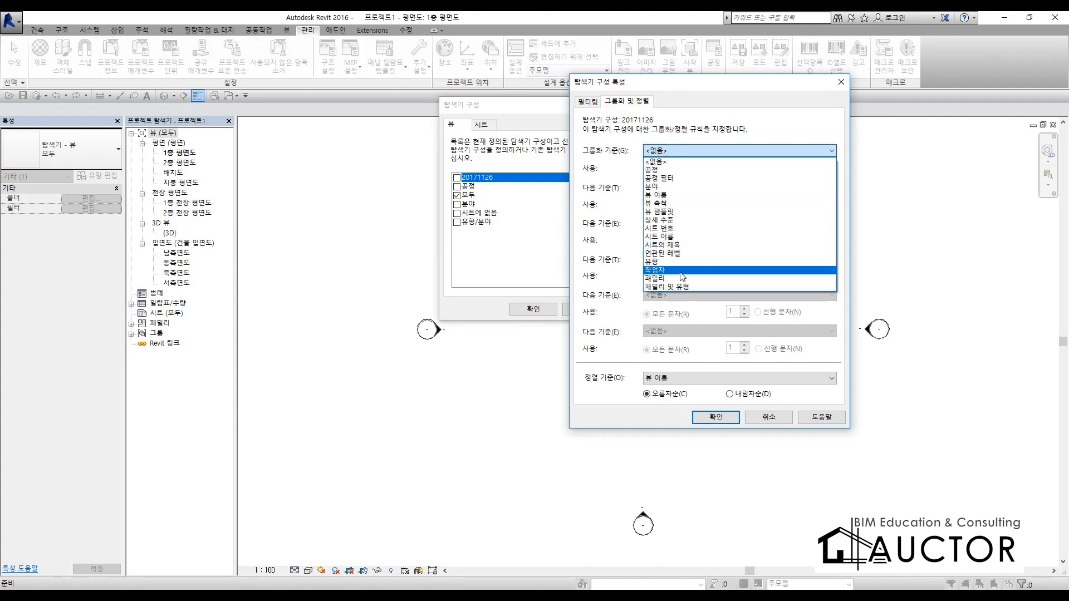
{"action": "left_click", "coordinate": [671, 270]}
{"action": "left_click", "coordinate": [675, 187]}
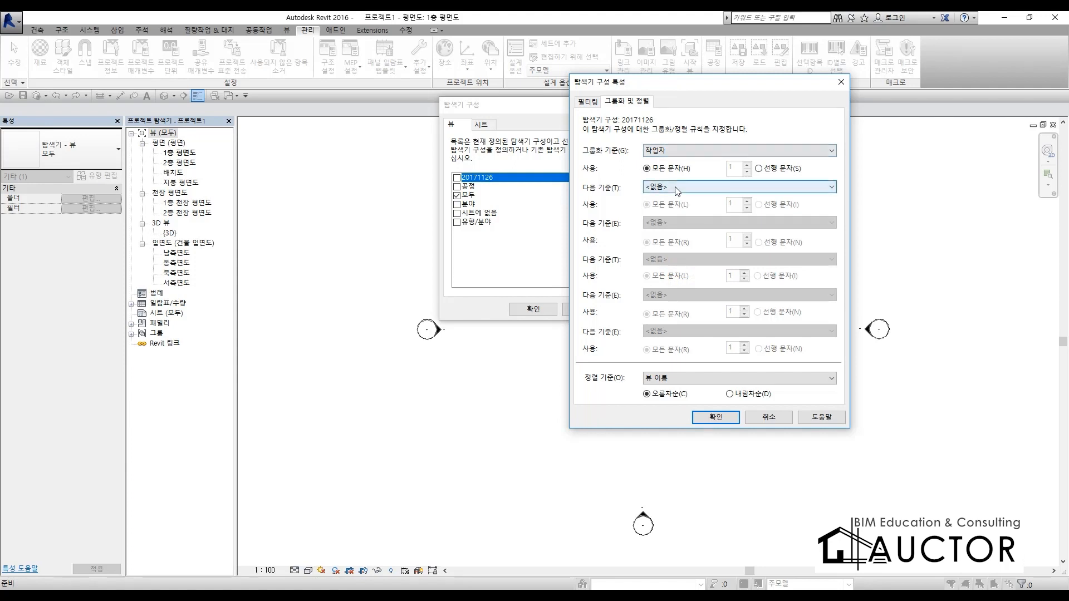
{"action": "left_click", "coordinate": [662, 224]}
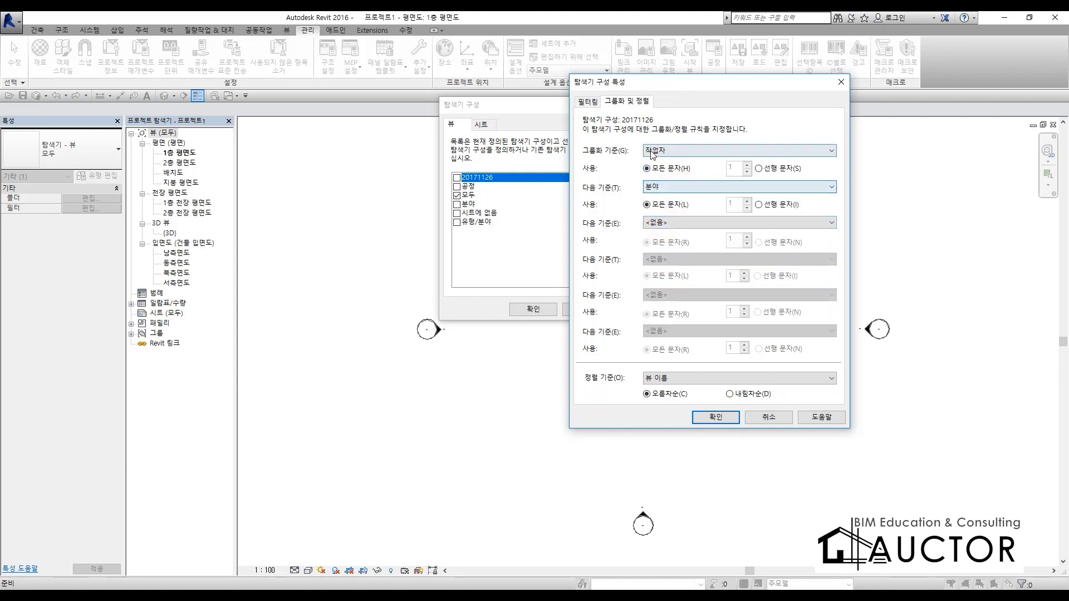
{"action": "left_click", "coordinate": [685, 189]}
{"action": "left_click", "coordinate": [685, 190]}
{"action": "left_click", "coordinate": [682, 222]}
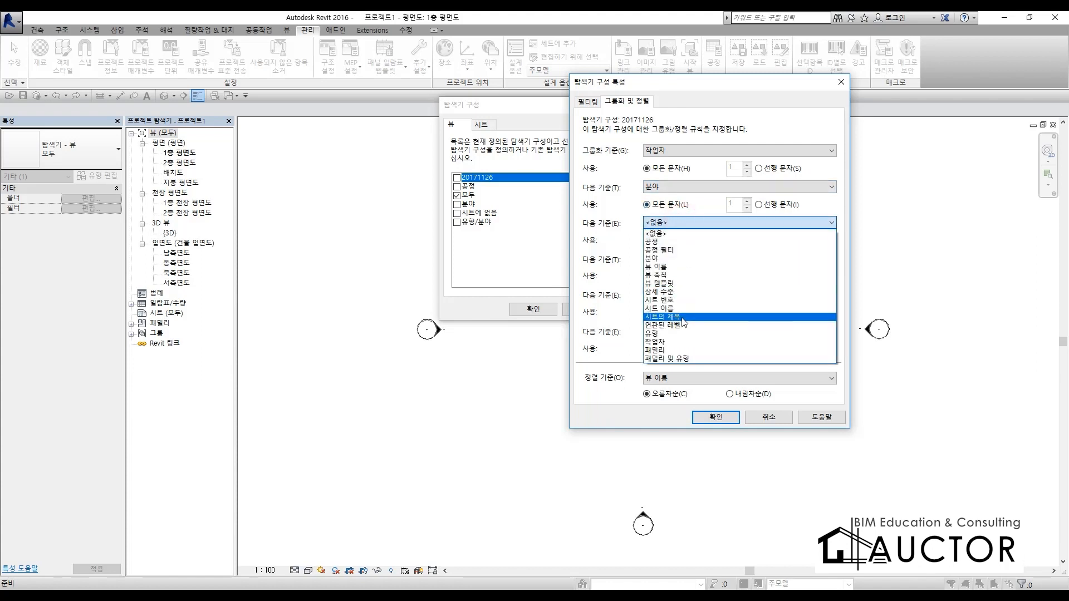
{"action": "left_click", "coordinate": [677, 359]}
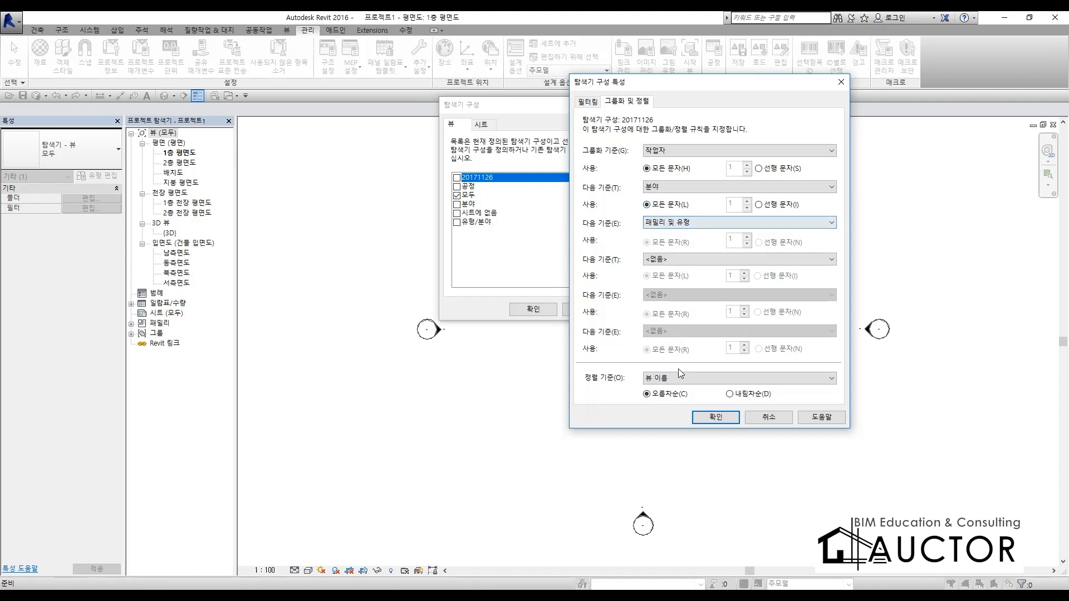
- Sort the organization by 연관된 레벨 and make 20171126 the active browser organization for views
{"action": "left_click", "coordinate": [689, 381]}
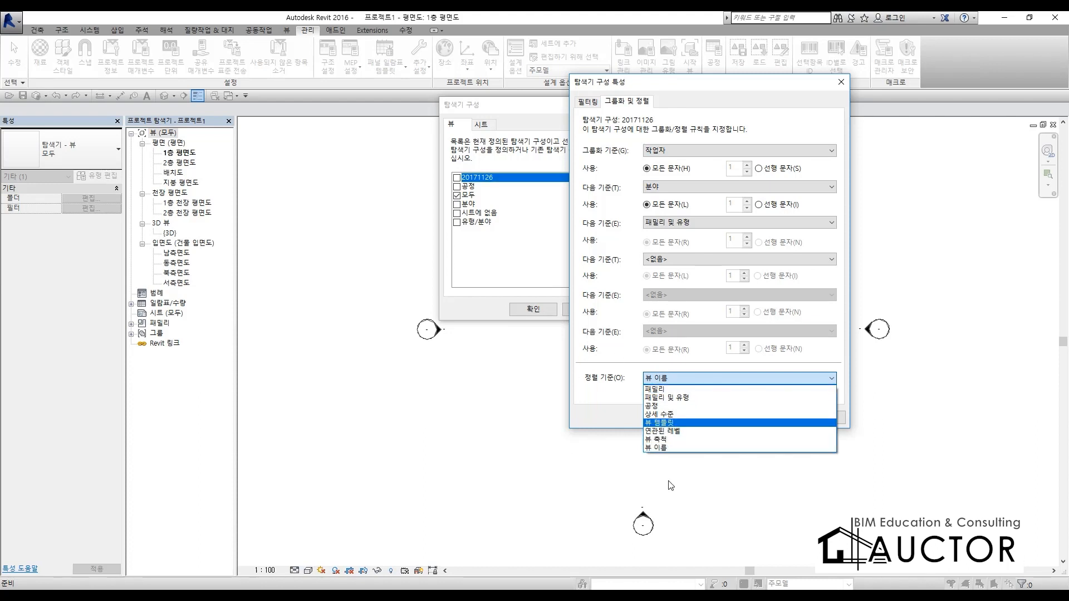
{"action": "left_click", "coordinate": [678, 432]}
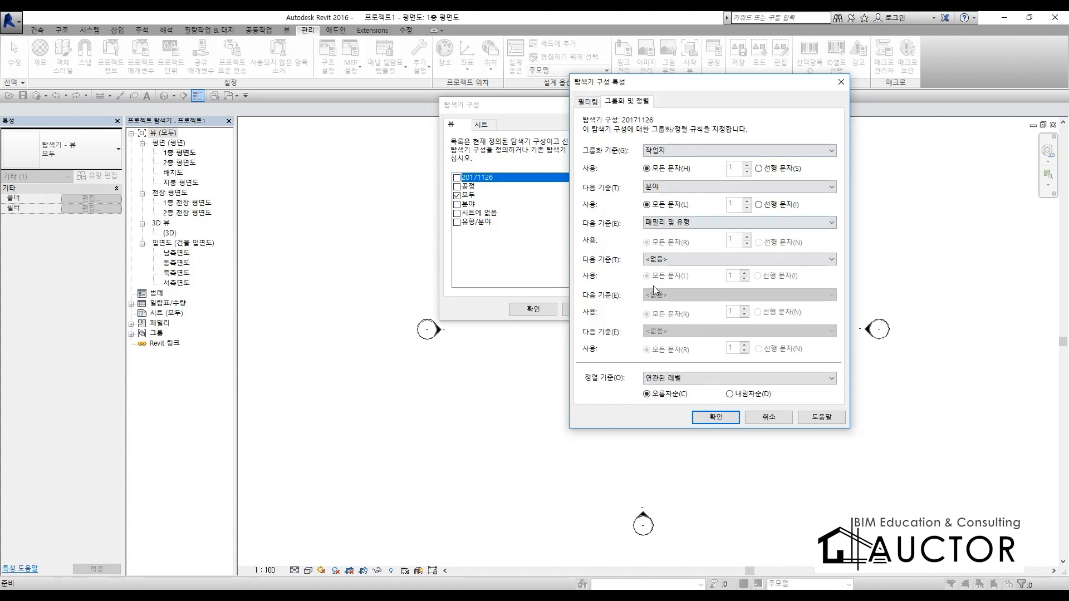
{"action": "left_click", "coordinate": [714, 419]}
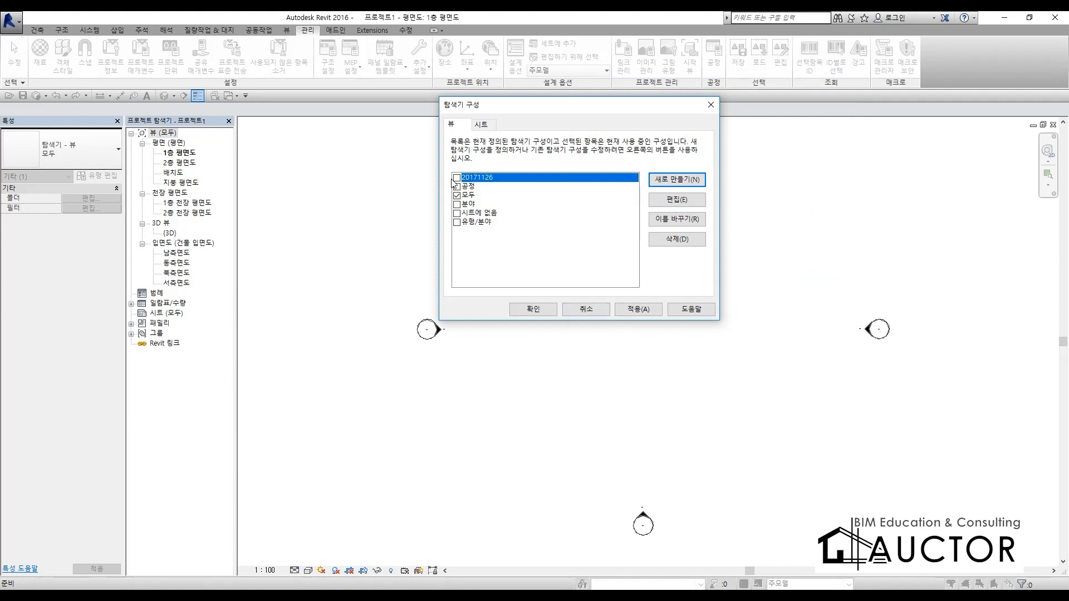
{"action": "left_click", "coordinate": [457, 178]}
{"action": "left_click", "coordinate": [544, 310]}
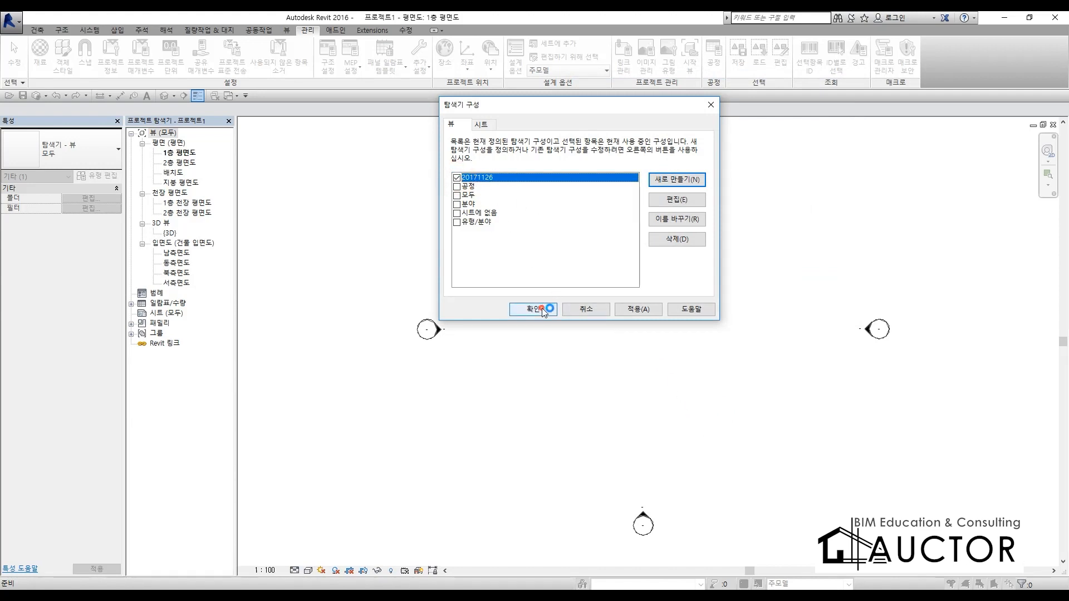
- Expand the RVT and 건축 groups with their floor plan, ceiling plan, 3D and elevation views in the project browser
{"action": "left_click", "coordinate": [158, 144]}
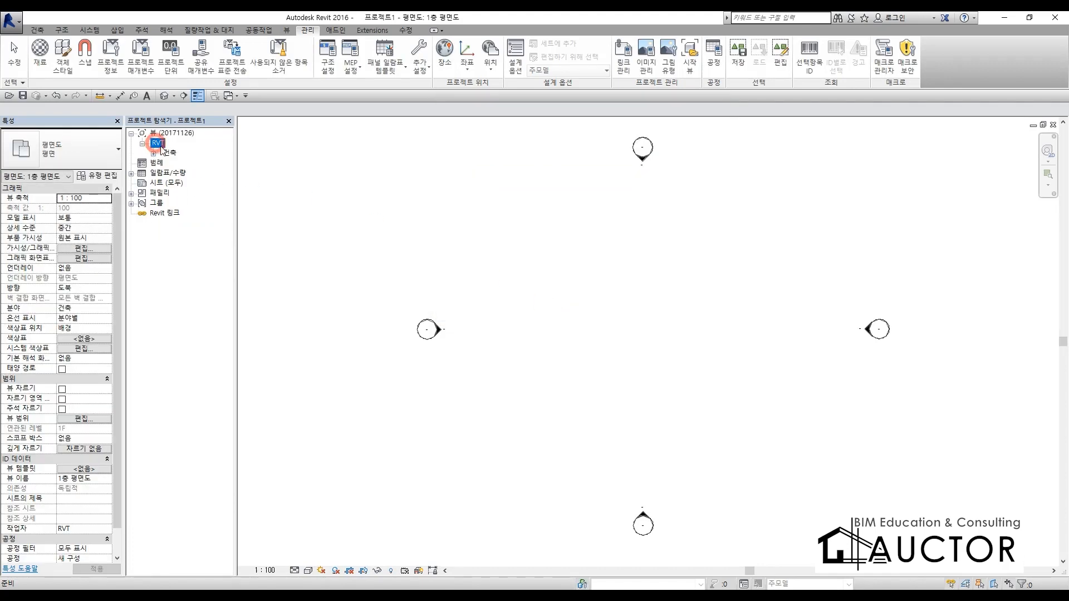
{"action": "double_click", "coordinate": [167, 152]}
{"action": "double_click", "coordinate": [189, 162]}
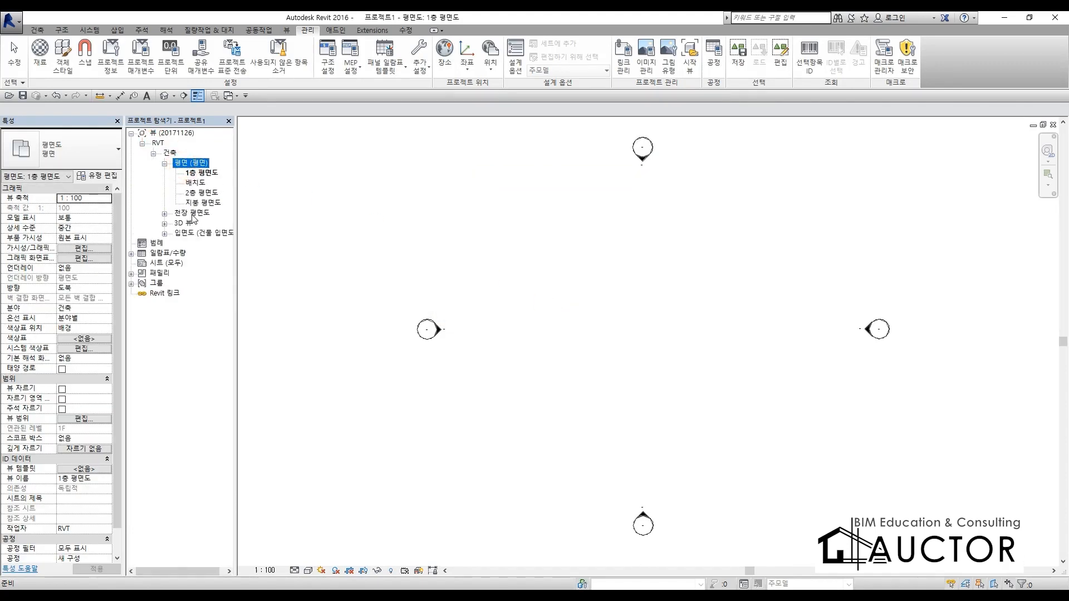
{"action": "double_click", "coordinate": [192, 213]}
{"action": "double_click", "coordinate": [183, 243]}
{"action": "double_click", "coordinate": [185, 263]}
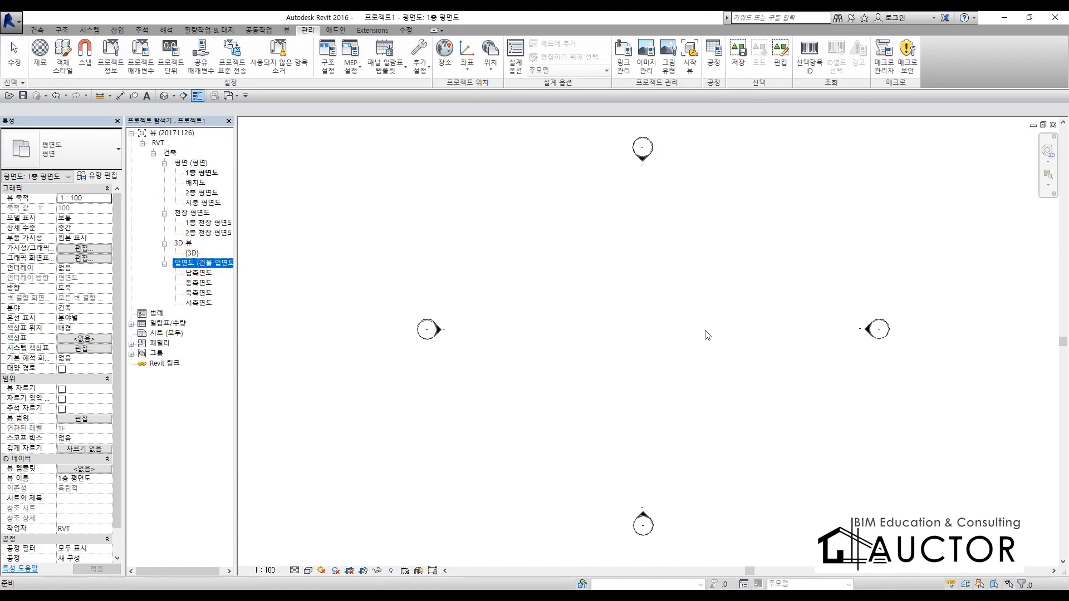
- Set the 작업자 parameter of the 배치도 floor plan view to SITE
{"action": "left_click", "coordinate": [213, 177]}
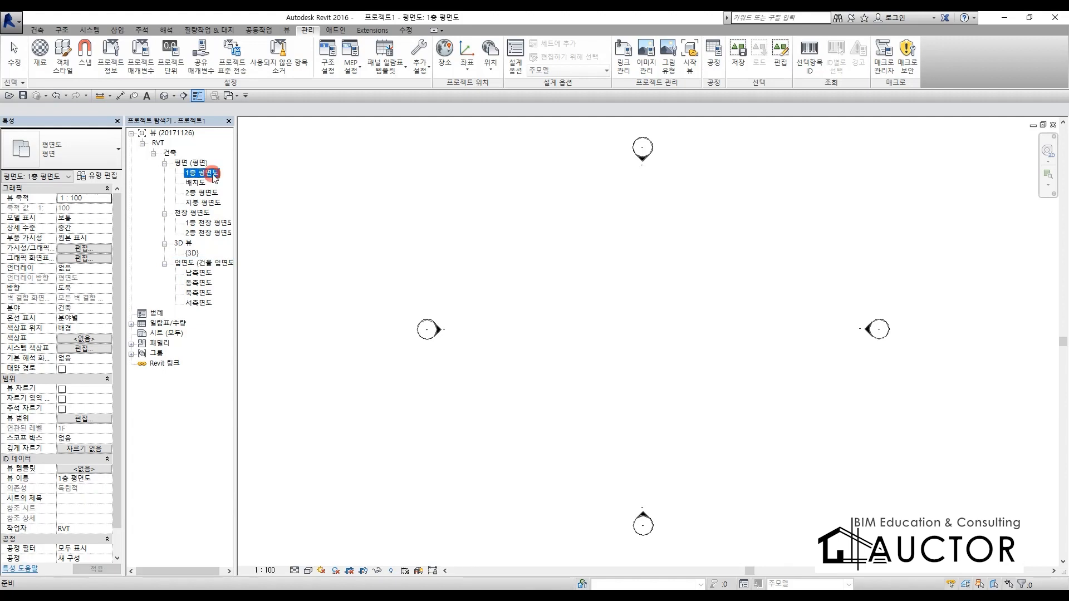
{"action": "left_click", "coordinate": [200, 185]}
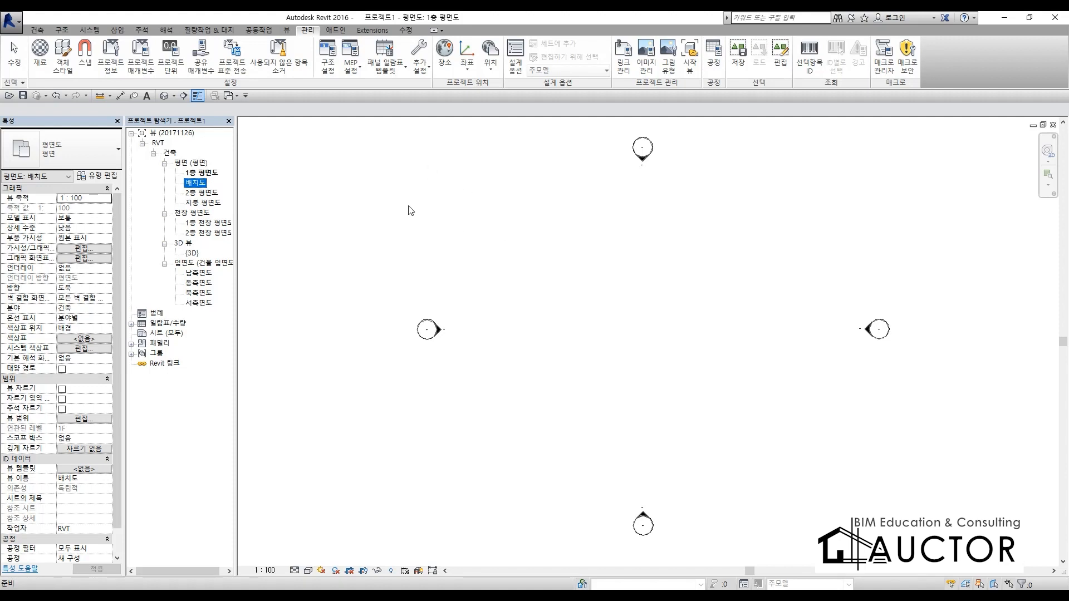
{"action": "left_click", "coordinate": [199, 194]}
{"action": "left_click", "coordinate": [196, 174]}
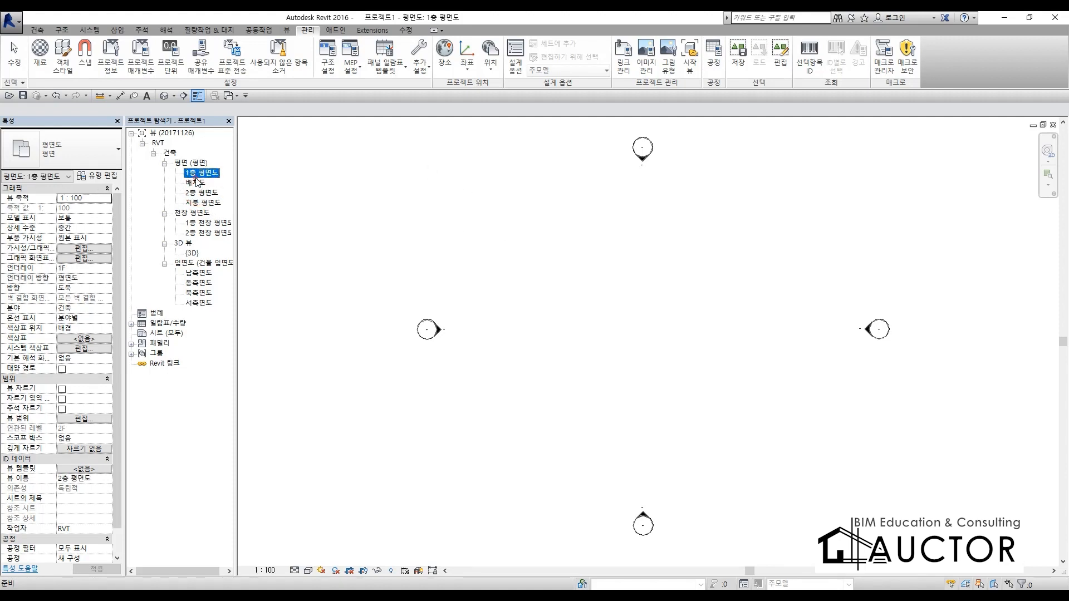
{"action": "left_click", "coordinate": [196, 183]}
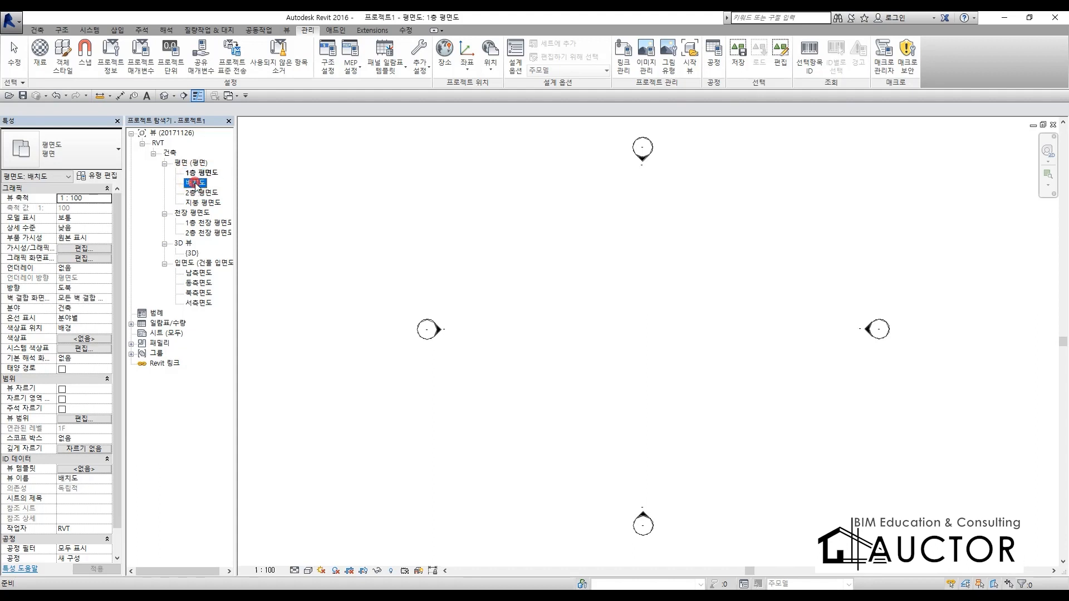
{"action": "left_click", "coordinate": [87, 528]}
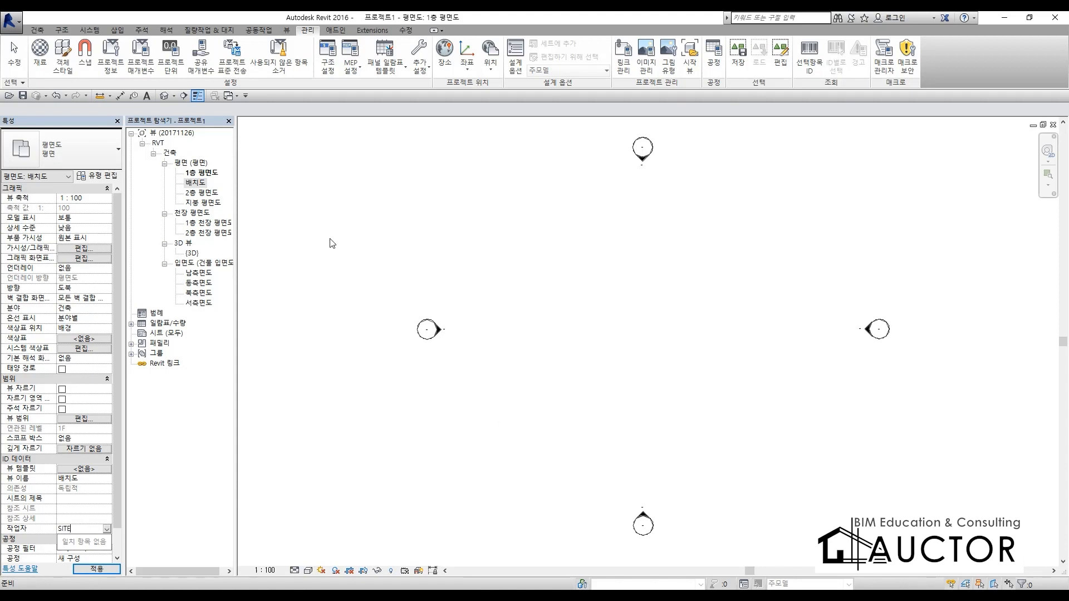
{"action": "type", "text": "SITE"}
{"action": "key", "text": "Return"}
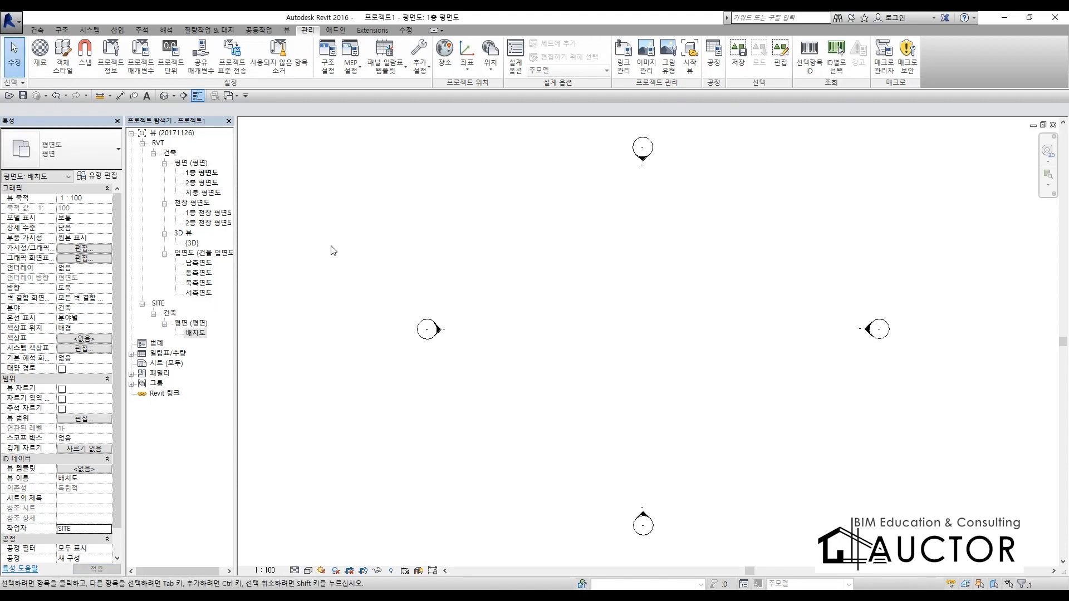
{"action": "left_click", "coordinate": [198, 333]}
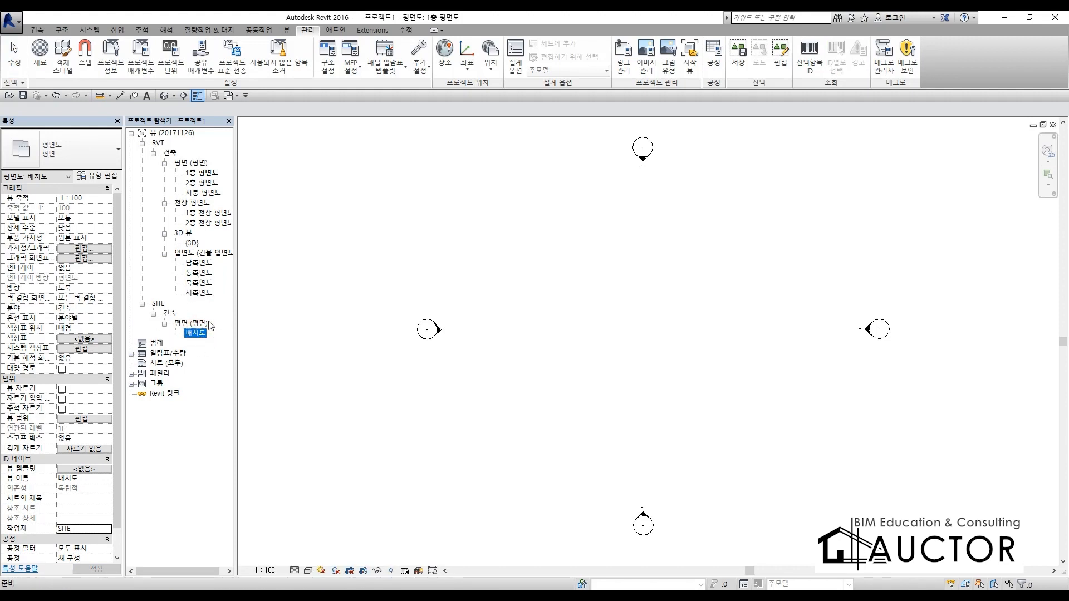
{"action": "left_click", "coordinate": [333, 312]}
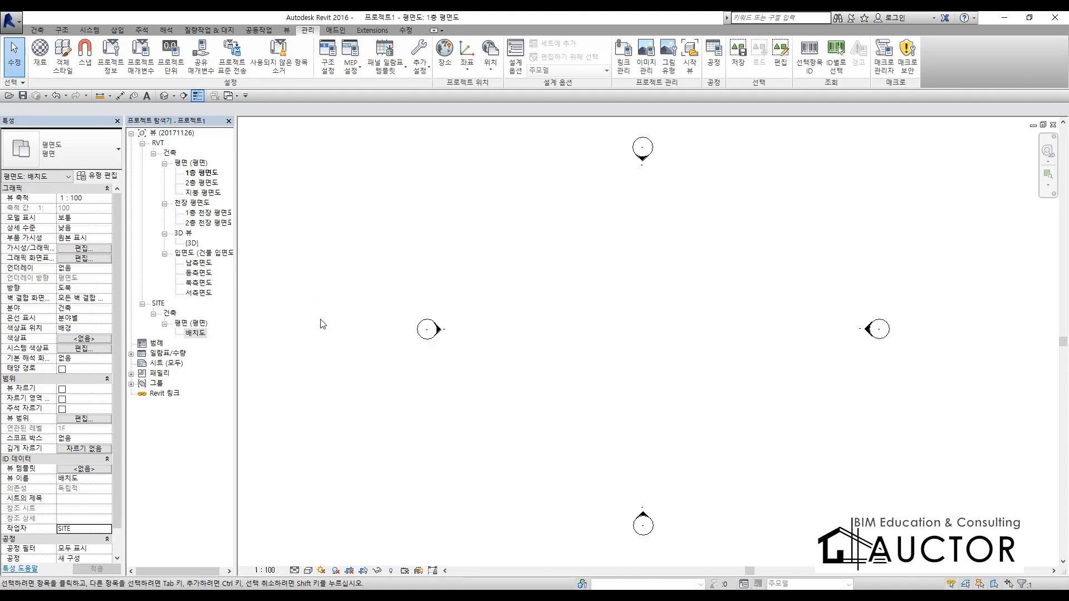
- Circle the 작업자 parameter and its value in the 배치도 view's properties with the red screen pen
{"action": "key", "text": "ctrl+1"}
{"action": "scroll", "coordinate": [36, 524], "scroll_direction": "up", "scroll_amount": 4}
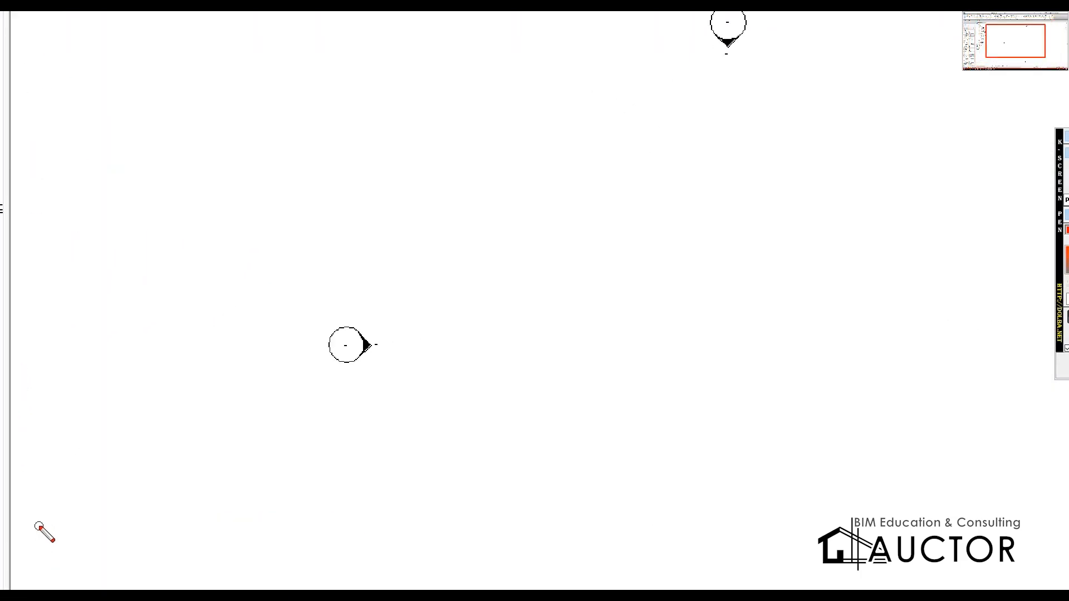
{"action": "middle_click_drag", "start_coordinate": [36, 524], "coordinate": [329, 365]}
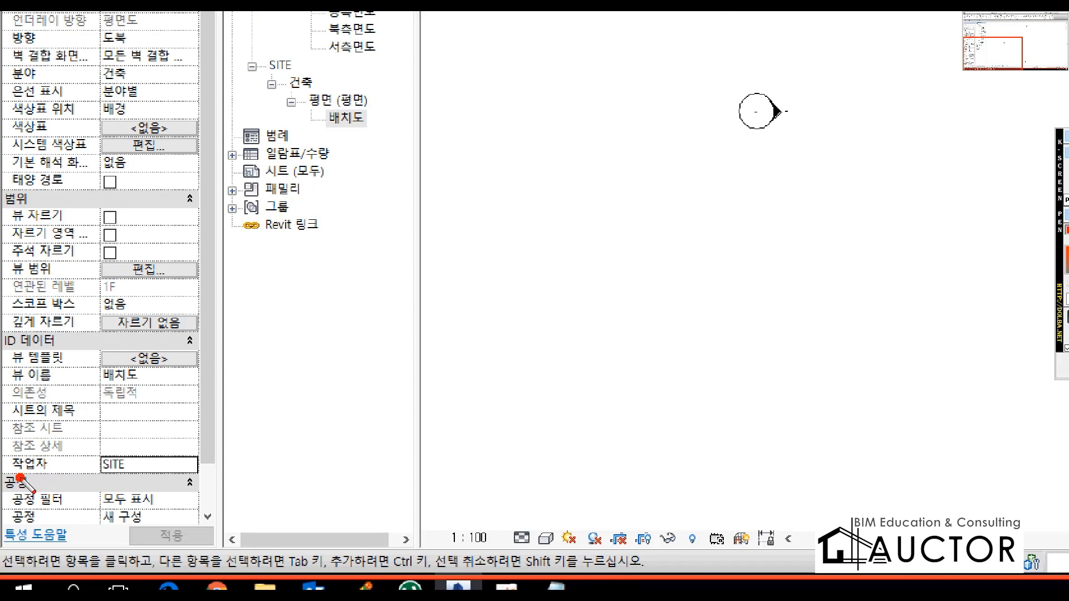
{"action": "mouse_move", "coordinate": [16, 478]}
{"action": "left_mouse_down"}
{"action": "mouse_move", "coordinate": [161, 481]}
{"action": "mouse_move", "coordinate": [206, 450]}
{"action": "mouse_move", "coordinate": [11, 448]}
{"action": "mouse_move", "coordinate": [61, 483]}
{"action": "mouse_move", "coordinate": [159, 480]}
{"action": "left_mouse_up"}
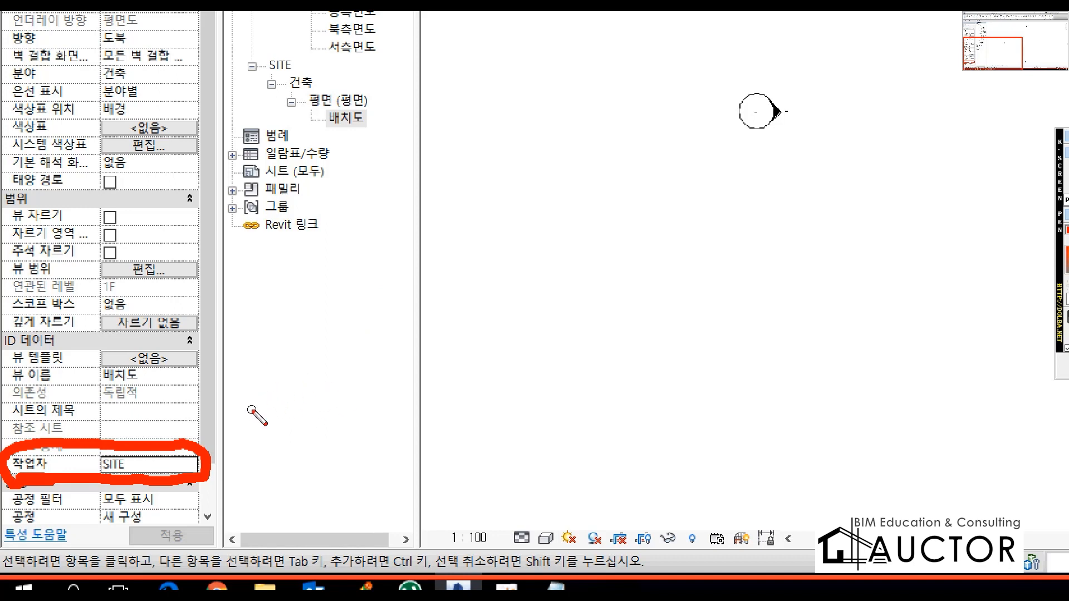
- Draw a line out from the circled 작업자 parameter and write 공정 in the drawing area with the red screen pen
{"action": "mouse_move", "coordinate": [258, 415]}
{"action": "left_mouse_down"}
{"action": "mouse_move", "coordinate": [322, 298]}
{"action": "mouse_move", "coordinate": [440, 261]}
{"action": "left_mouse_up"}
{"action": "mouse_move", "coordinate": [523, 196]}
{"action": "left_mouse_down"}
{"action": "mouse_move", "coordinate": [566, 207]}
{"action": "mouse_move", "coordinate": [530, 243]}
{"action": "mouse_move", "coordinate": [582, 245]}
{"action": "left_mouse_up"}
{"action": "mouse_move", "coordinate": [559, 259]}
{"action": "left_mouse_down"}
{"action": "mouse_move", "coordinate": [565, 292]}
{"action": "mouse_move", "coordinate": [568, 262]}
{"action": "left_mouse_up"}
{"action": "mouse_move", "coordinate": [596, 211]}
{"action": "left_mouse_down"}
{"action": "mouse_move", "coordinate": [635, 212]}
{"action": "mouse_move", "coordinate": [595, 262]}
{"action": "left_mouse_up"}
{"action": "mouse_move", "coordinate": [613, 239]}
{"action": "left_mouse_down"}
{"action": "mouse_move", "coordinate": [646, 251]}
{"action": "mouse_move", "coordinate": [665, 224]}
{"action": "mouse_move", "coordinate": [663, 262]}
{"action": "left_mouse_up"}
{"action": "left_click_drag", "start_coordinate": [654, 270], "coordinate": [645, 272]}
- Write 작업 below 공정 and draw crossing horizontal and vertical dividing lines around the words with the red screen pen
{"action": "left_click_drag", "start_coordinate": [488, 344], "coordinate": [979, 344]}
{"action": "mouse_move", "coordinate": [496, 392]}
{"action": "left_mouse_down"}
{"action": "mouse_move", "coordinate": [501, 428]}
{"action": "mouse_move", "coordinate": [537, 437]}
{"action": "left_mouse_up"}
{"action": "mouse_move", "coordinate": [548, 376]}
{"action": "left_mouse_down"}
{"action": "mouse_move", "coordinate": [555, 436]}
{"action": "mouse_move", "coordinate": [599, 402]}
{"action": "left_mouse_up"}
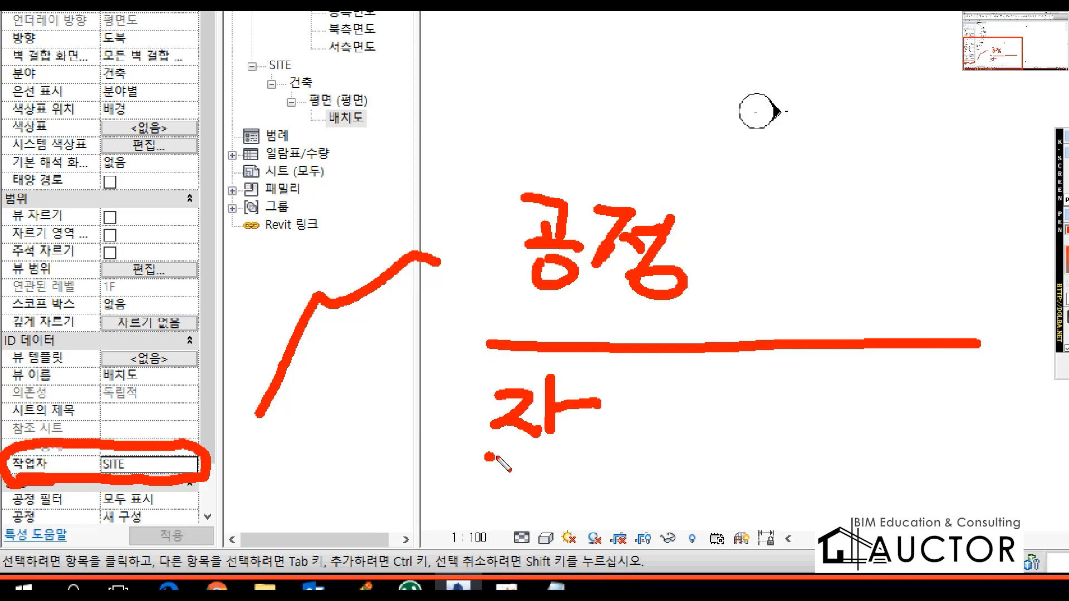
{"action": "left_click_drag", "start_coordinate": [487, 455], "coordinate": [564, 490]}
{"action": "mouse_move", "coordinate": [628, 409]}
{"action": "left_mouse_down"}
{"action": "mouse_move", "coordinate": [603, 431]}
{"action": "mouse_move", "coordinate": [618, 400]}
{"action": "left_mouse_up"}
{"action": "left_click_drag", "start_coordinate": [660, 392], "coordinate": [646, 490]}
{"action": "left_click_drag", "start_coordinate": [694, 442], "coordinate": [663, 493]}
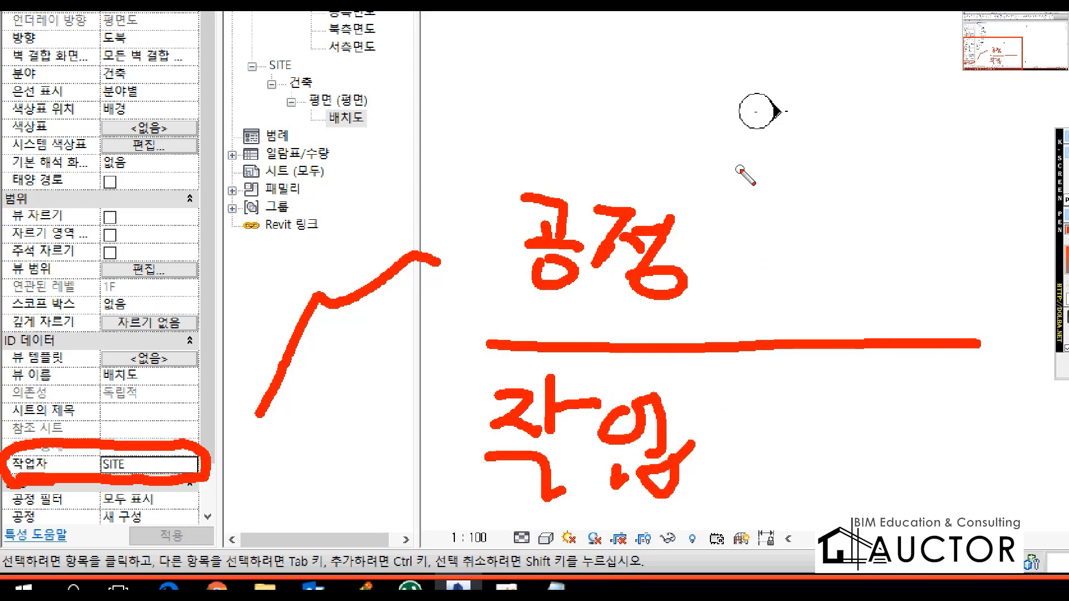
{"action": "left_click_drag", "start_coordinate": [740, 172], "coordinate": [711, 510]}
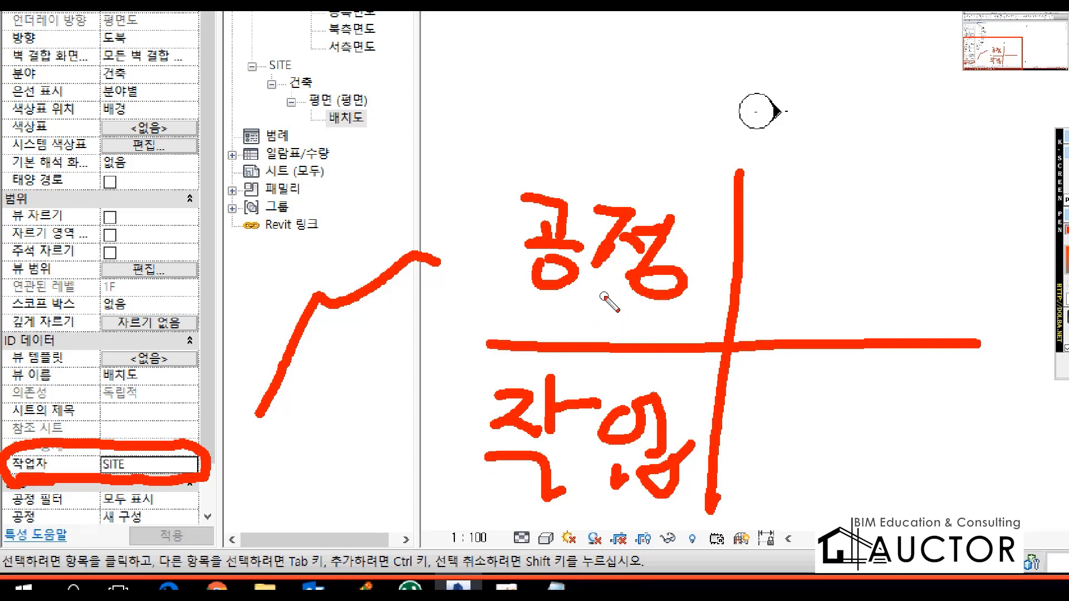
{"action": "mouse_move", "coordinate": [475, 181]}
{"action": "left_mouse_down"}
{"action": "mouse_move", "coordinate": [949, 206]}
{"action": "mouse_move", "coordinate": [485, 543]}
{"action": "mouse_move", "coordinate": [816, 534]}
{"action": "left_mouse_up"}
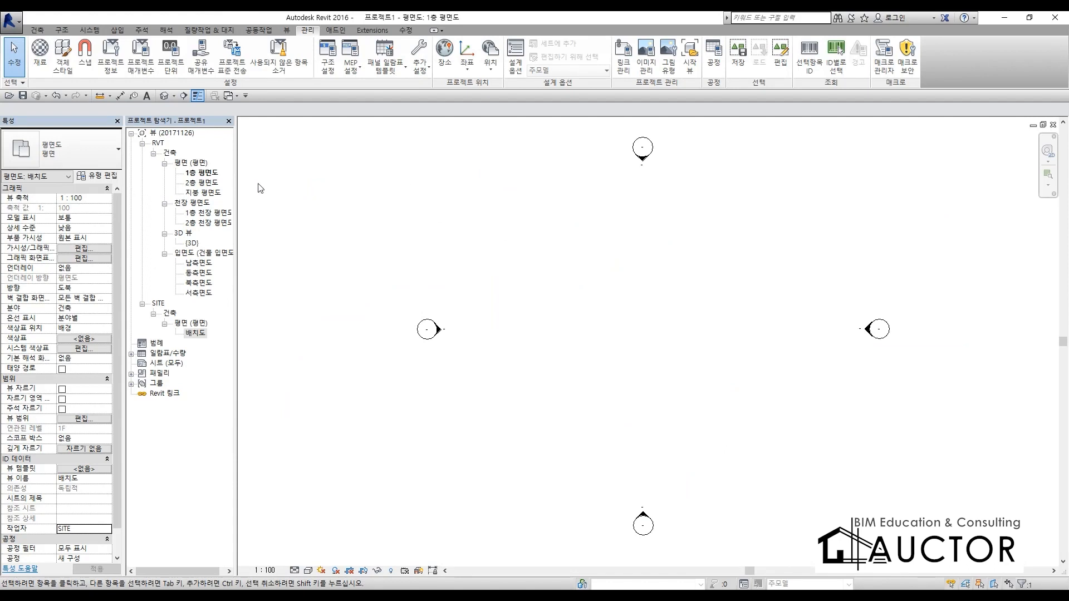
- Open the 남측면도 elevation view and compare its 1F level name with the 1층 평면도 view name in the project browser
{"action": "left_click", "coordinate": [202, 173]}
{"action": "left_click", "coordinate": [534, 304]}
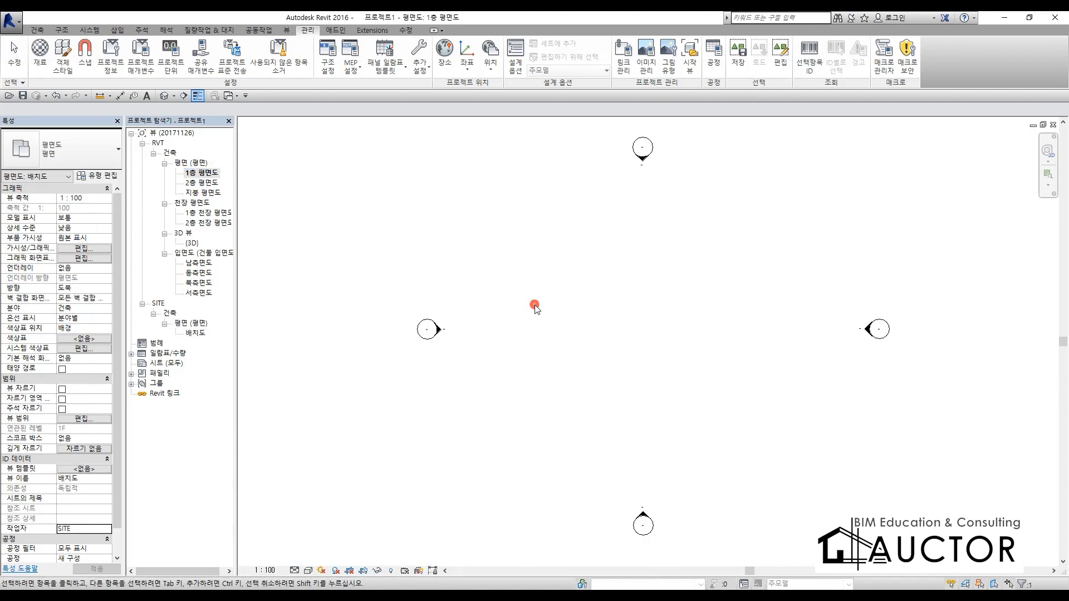
{"action": "double_click", "coordinate": [198, 264]}
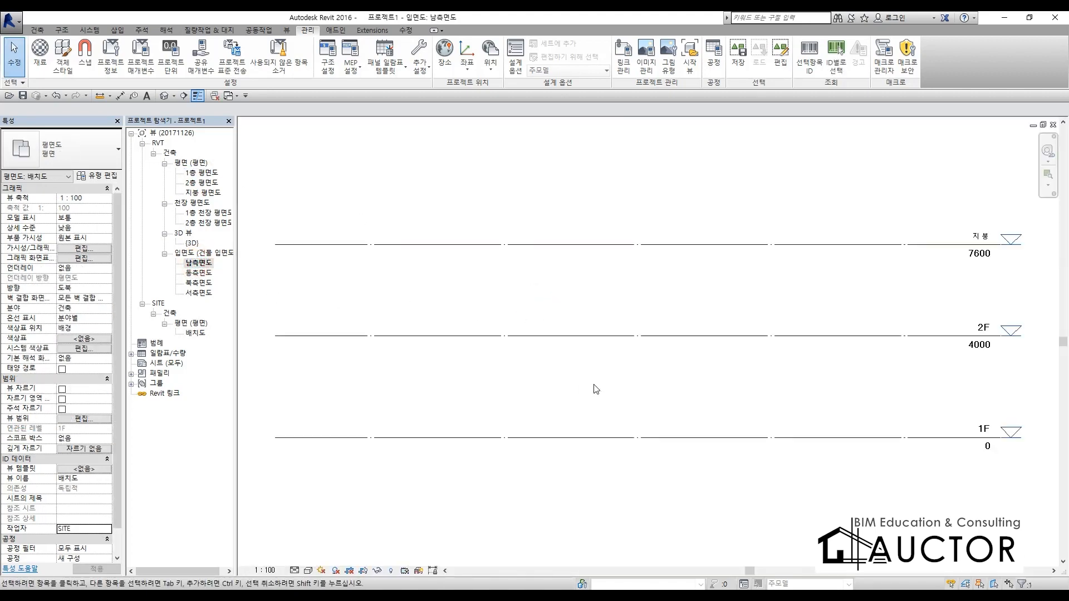
{"action": "scroll", "coordinate": [570, 397], "scroll_direction": "up", "scroll_amount": 2}
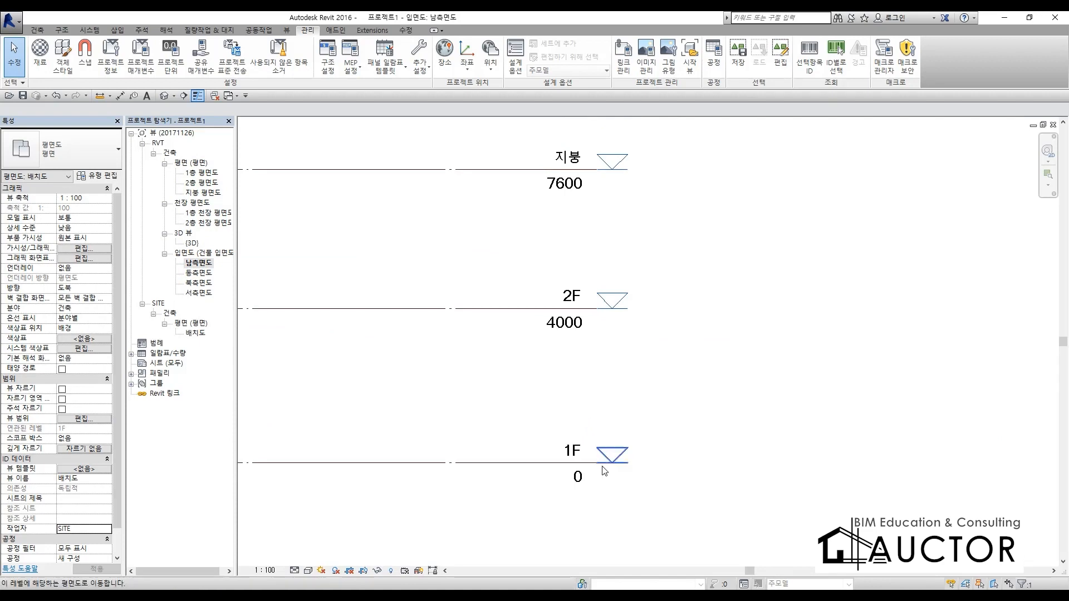
{"action": "left_click", "coordinate": [572, 450]}
{"action": "left_click", "coordinate": [509, 358]}
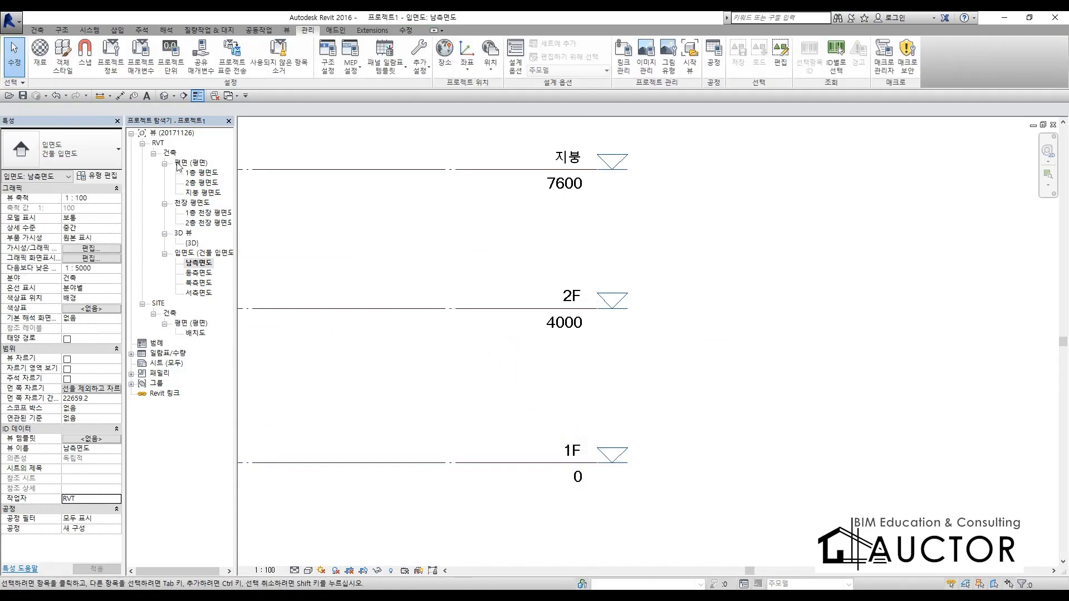
{"action": "left_click", "coordinate": [202, 173]}
{"action": "left_click", "coordinate": [501, 443]}
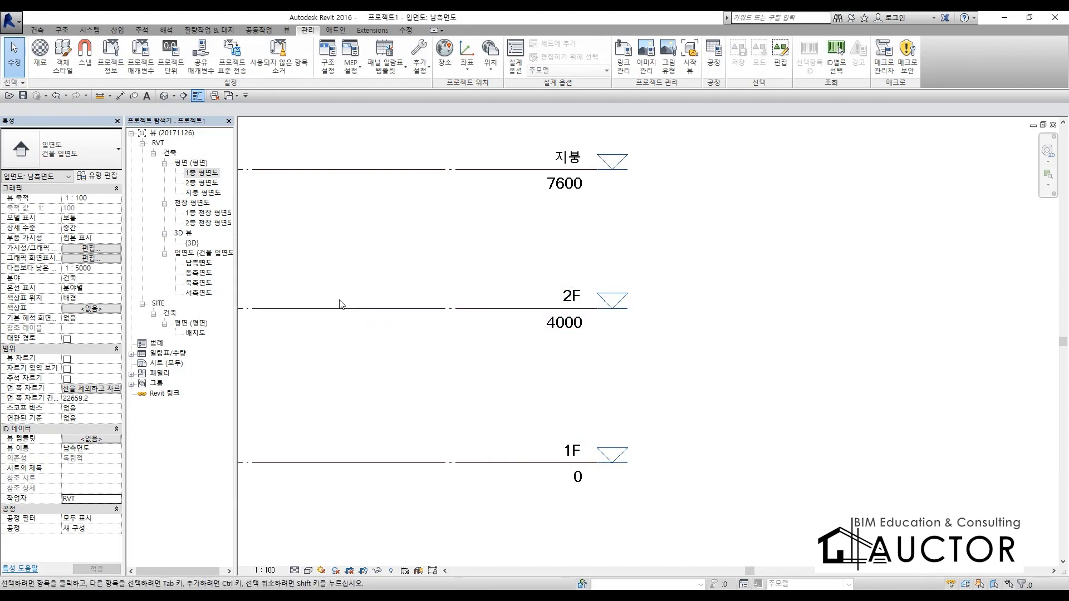
- Write 2018 and mark the 1F level name and the 1층 평면도 browser entry with the red screen pen, then clear the marks
{"action": "key", "text": "F2"}
{"action": "mouse_move", "coordinate": [399, 214]}
{"action": "left_mouse_down"}
{"action": "mouse_move", "coordinate": [494, 259]}
{"action": "mouse_move", "coordinate": [486, 239]}
{"action": "left_mouse_up"}
{"action": "mouse_move", "coordinate": [527, 217]}
{"action": "left_mouse_down"}
{"action": "mouse_move", "coordinate": [531, 275]}
{"action": "mouse_move", "coordinate": [543, 263]}
{"action": "left_mouse_up"}
{"action": "mouse_move", "coordinate": [580, 218]}
{"action": "left_mouse_down"}
{"action": "mouse_move", "coordinate": [593, 255]}
{"action": "mouse_move", "coordinate": [581, 223]}
{"action": "left_mouse_up"}
{"action": "mouse_move", "coordinate": [569, 470]}
{"action": "left_mouse_down"}
{"action": "mouse_move", "coordinate": [601, 465]}
{"action": "mouse_move", "coordinate": [582, 479]}
{"action": "left_mouse_up"}
{"action": "mouse_move", "coordinate": [213, 176]}
{"action": "left_mouse_down"}
{"action": "mouse_move", "coordinate": [181, 188]}
{"action": "mouse_move", "coordinate": [222, 184]}
{"action": "left_mouse_up"}
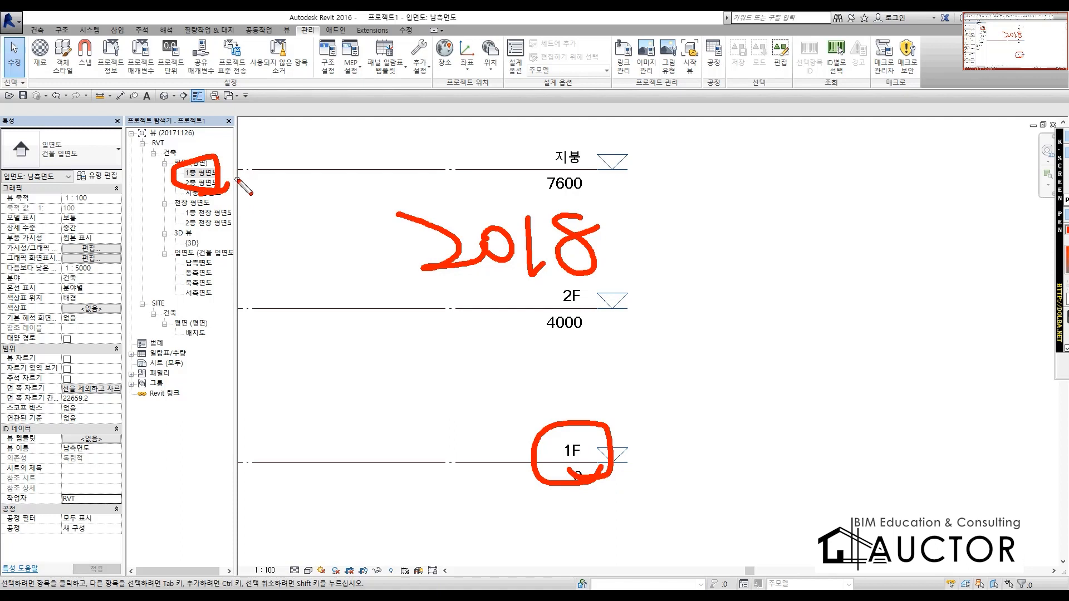
{"action": "left_click_drag", "start_coordinate": [228, 177], "coordinate": [252, 178]}
{"action": "left_click_drag", "start_coordinate": [602, 450], "coordinate": [666, 444]}
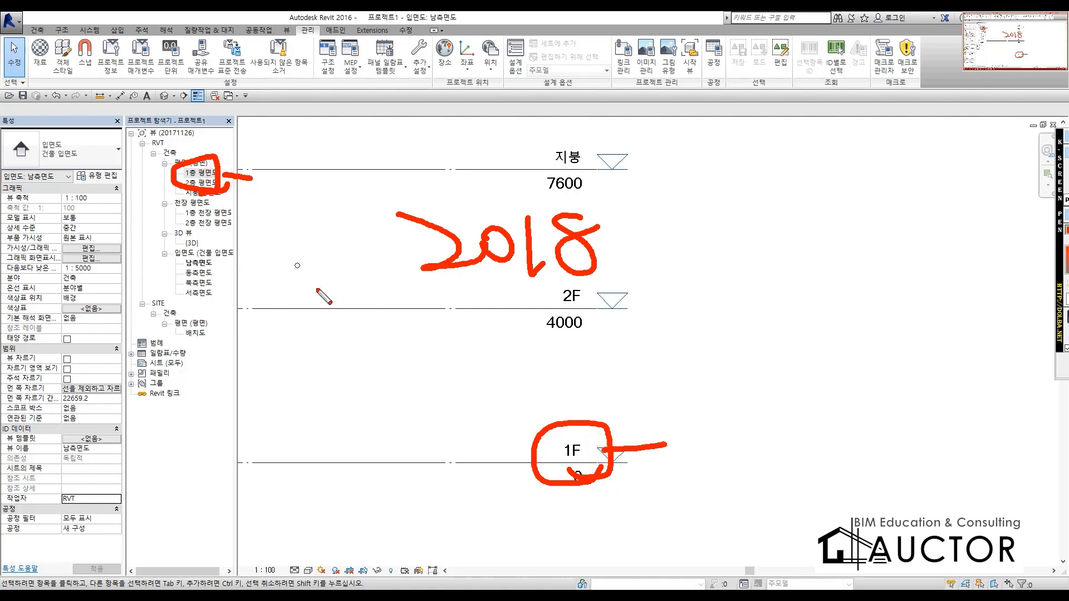
{"action": "key", "text": "Escape"}
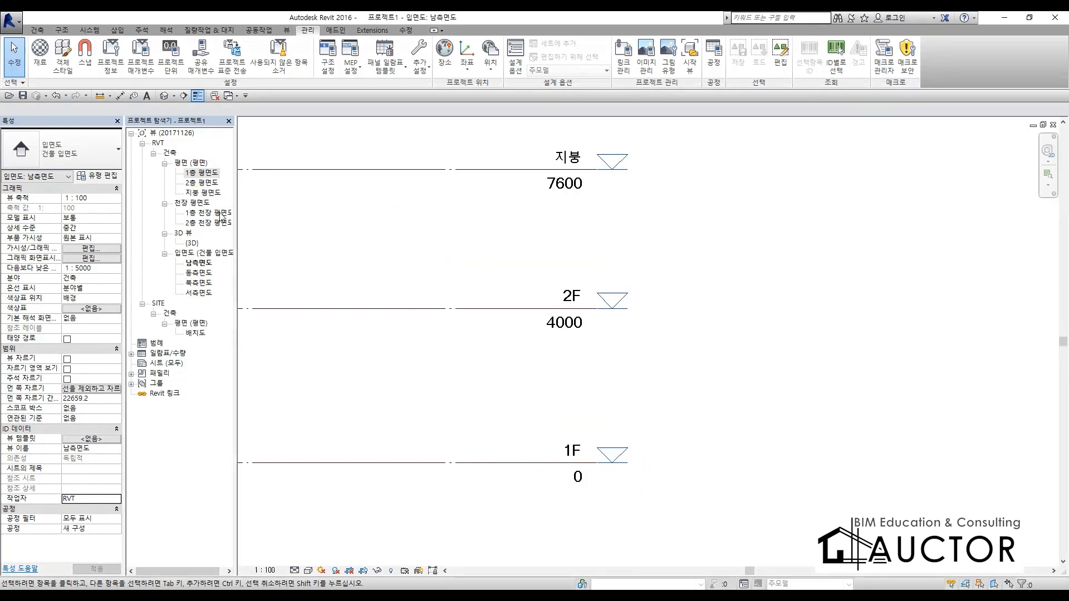
- Open the 1층 평면도 floor plan view from the project browser
{"action": "left_click", "coordinate": [544, 398]}
{"action": "left_click", "coordinate": [379, 311]}
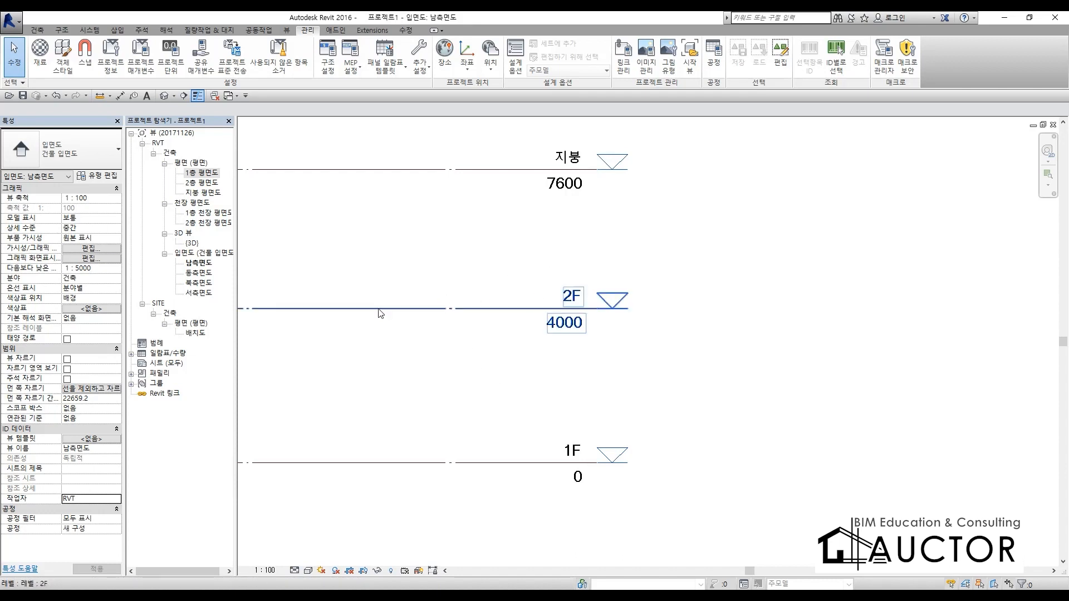
{"action": "left_click", "coordinate": [404, 299]}
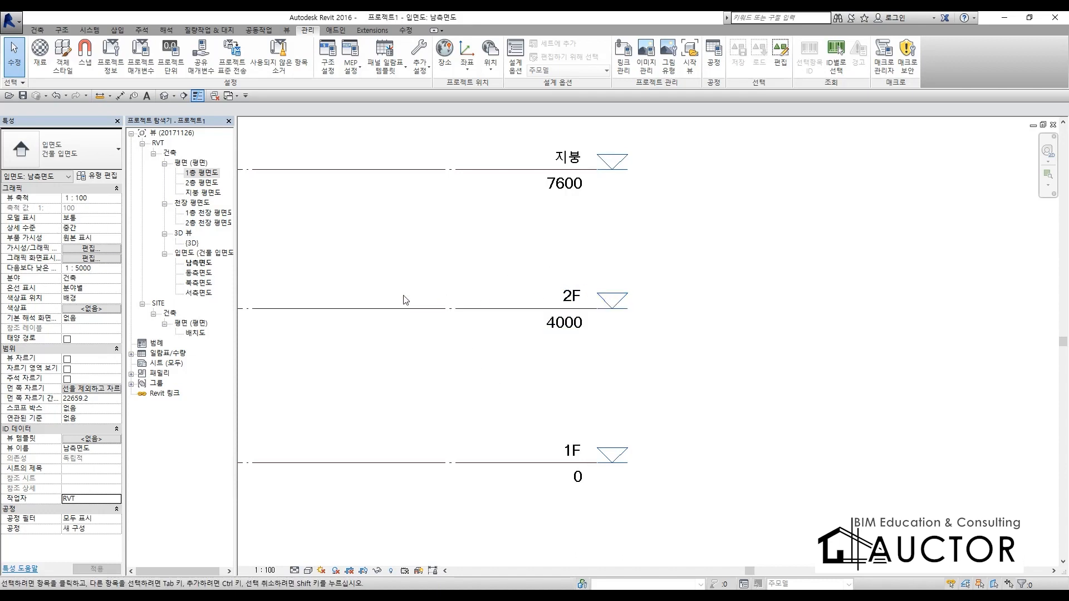
{"action": "double_click", "coordinate": [201, 173]}
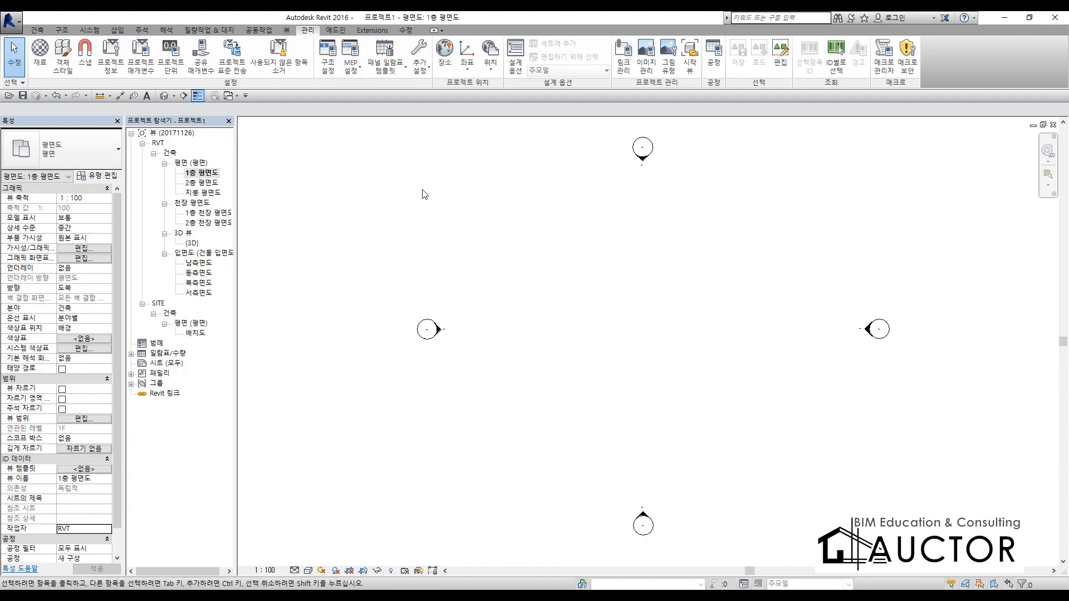
- Start a CAD link and delete the Camtasia Studio and Lumion 6 folders from the 문서 folder in the file dialog
{"action": "left_click", "coordinate": [119, 30]}
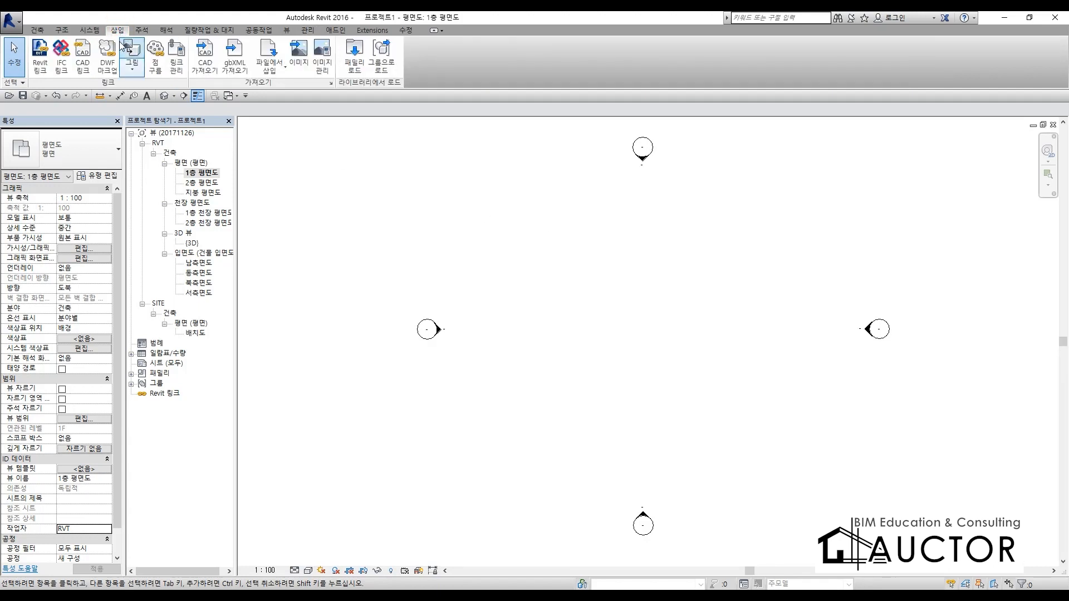
{"action": "left_click", "coordinate": [80, 76]}
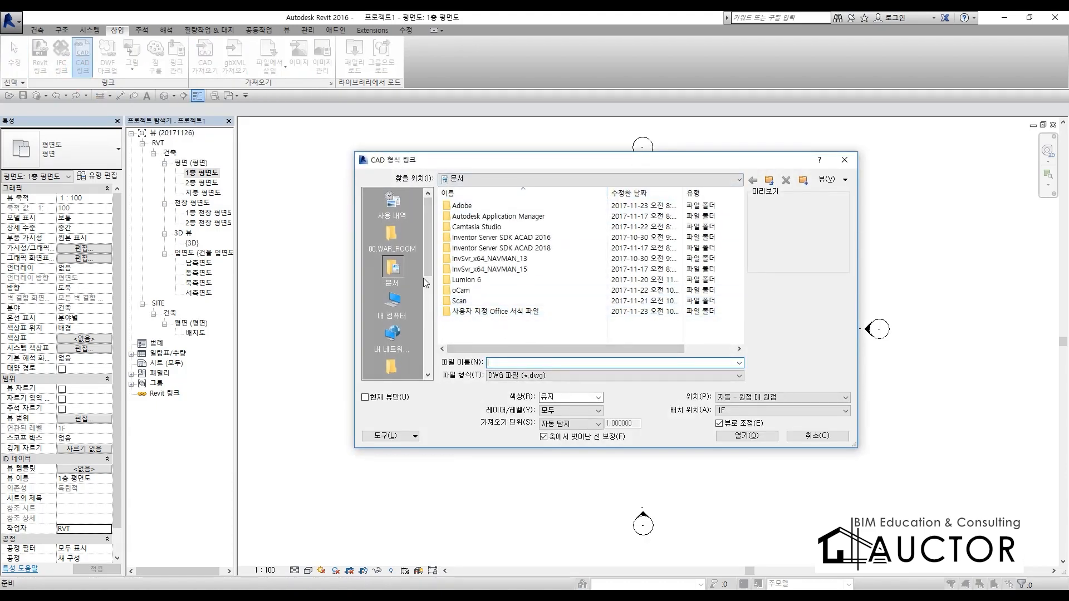
{"action": "left_click", "coordinate": [504, 227]}
{"action": "key", "text": "Delete"}
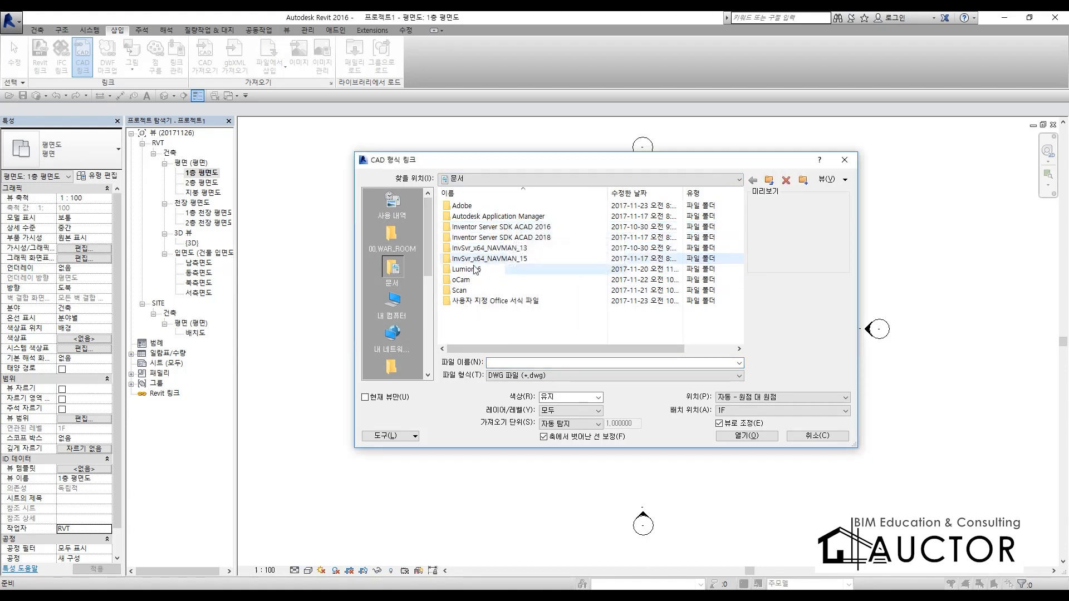
{"action": "left_click", "coordinate": [487, 270]}
{"action": "key", "text": "Delete"}
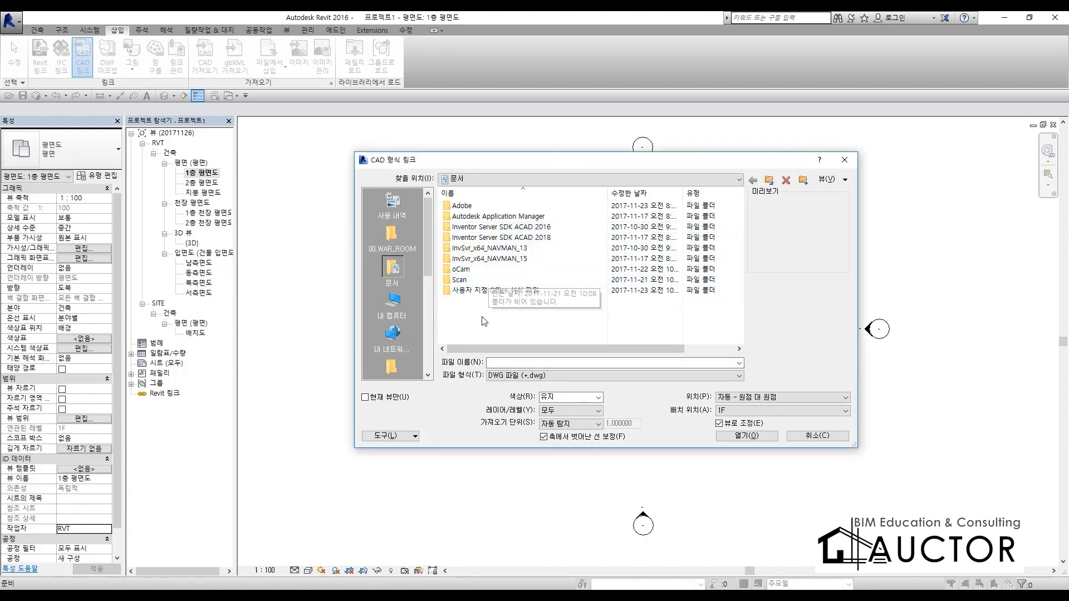
- Choose 부속동_경비실1층평면도.dwg from the Lesson01-경비실 folder in 다운로드 as the CAD file to link
{"action": "left_click", "coordinate": [411, 305]}
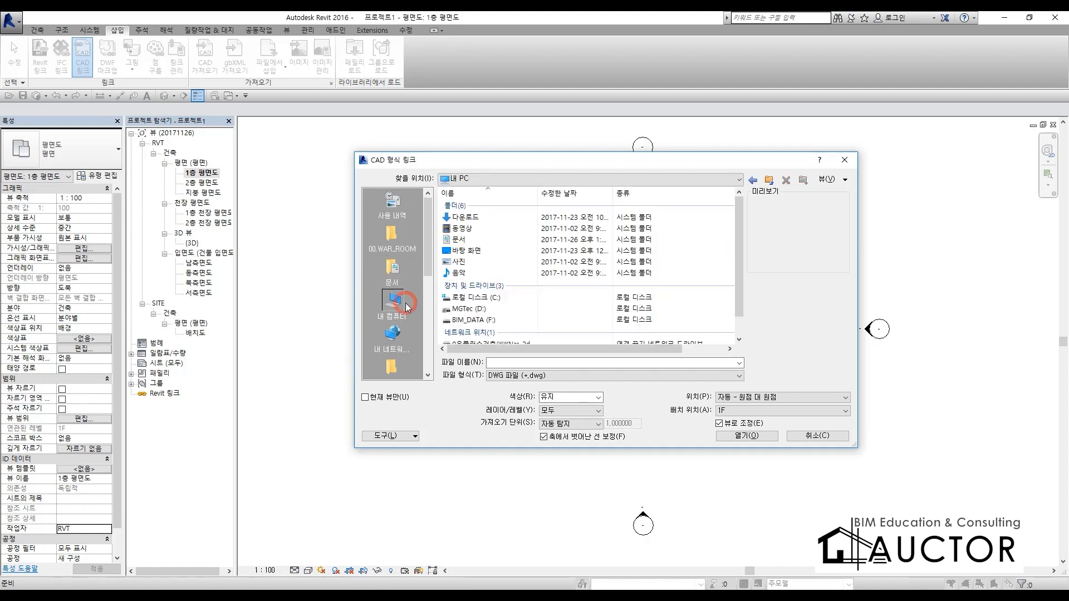
{"action": "double_click", "coordinate": [482, 219]}
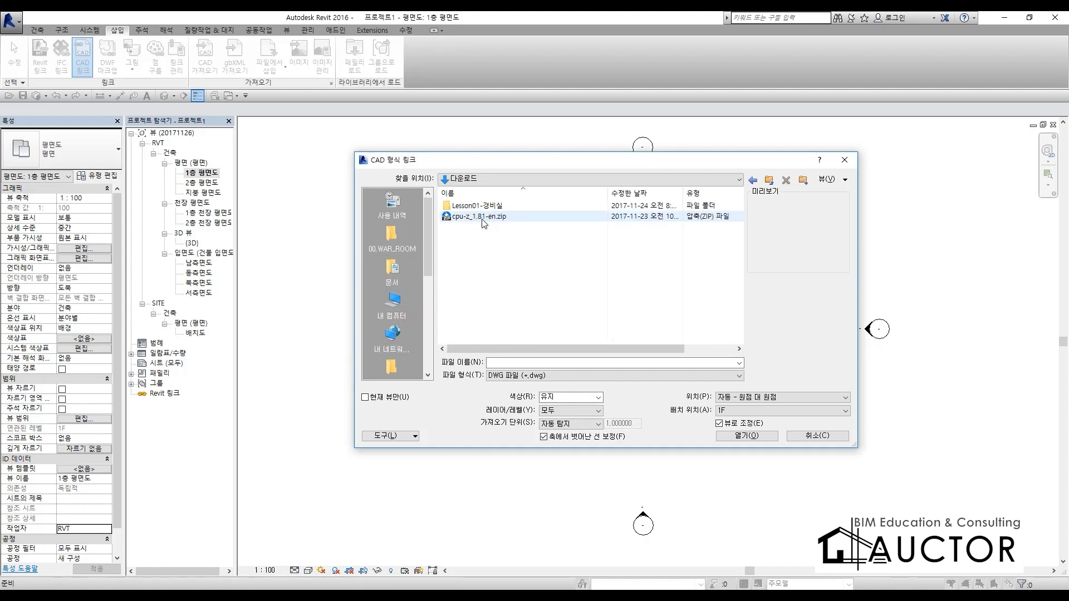
{"action": "double_click", "coordinate": [471, 205]}
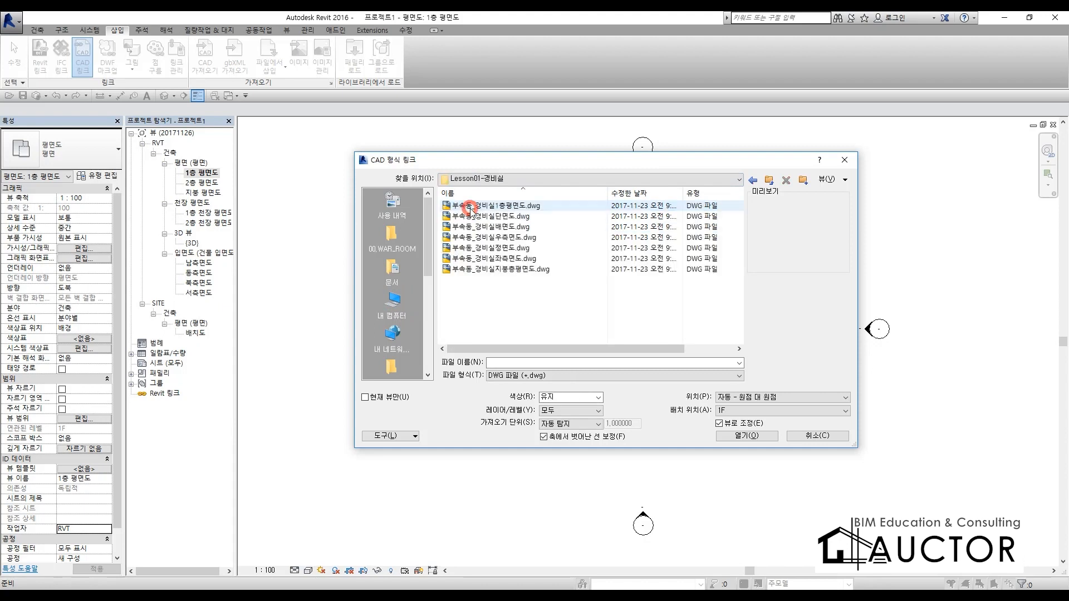
{"action": "left_click", "coordinate": [511, 206]}
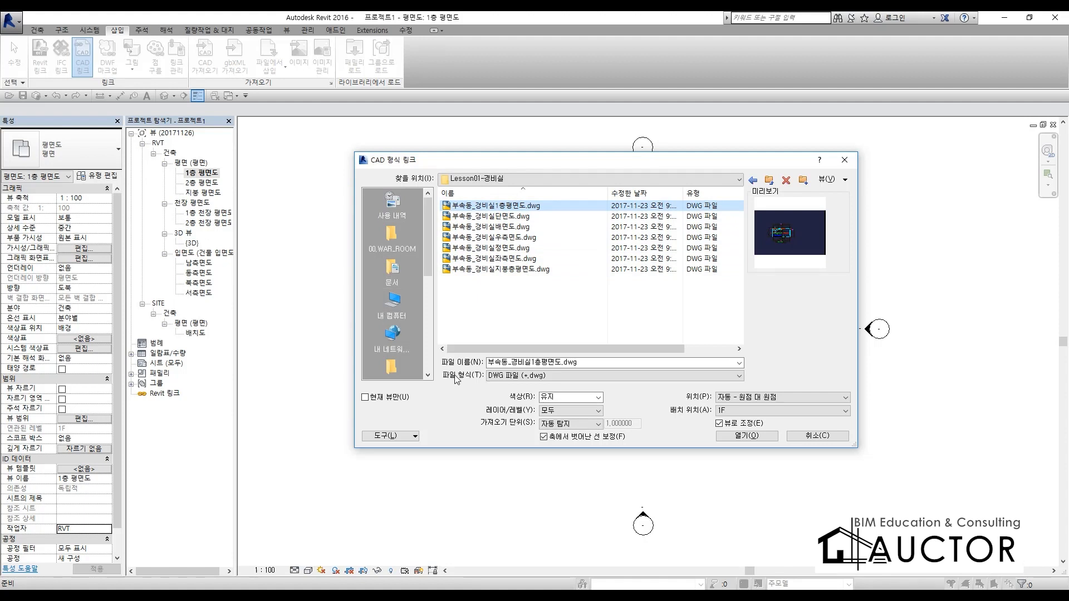
- Underline the 현재 뷰만 and 축에서 벗어난 선 보정 link options with the red screen pen, then clear the marks
{"action": "key", "text": "F9"}
{"action": "left_click_drag", "start_coordinate": [349, 413], "coordinate": [415, 408]}
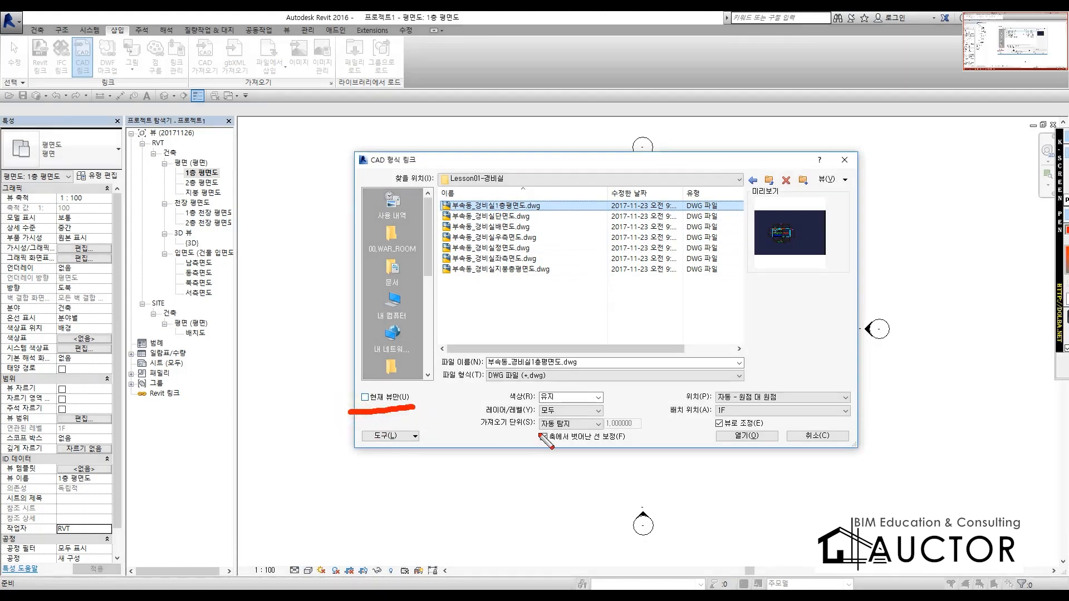
{"action": "left_click_drag", "start_coordinate": [524, 445], "coordinate": [651, 444]}
{"action": "key", "text": "F9"}
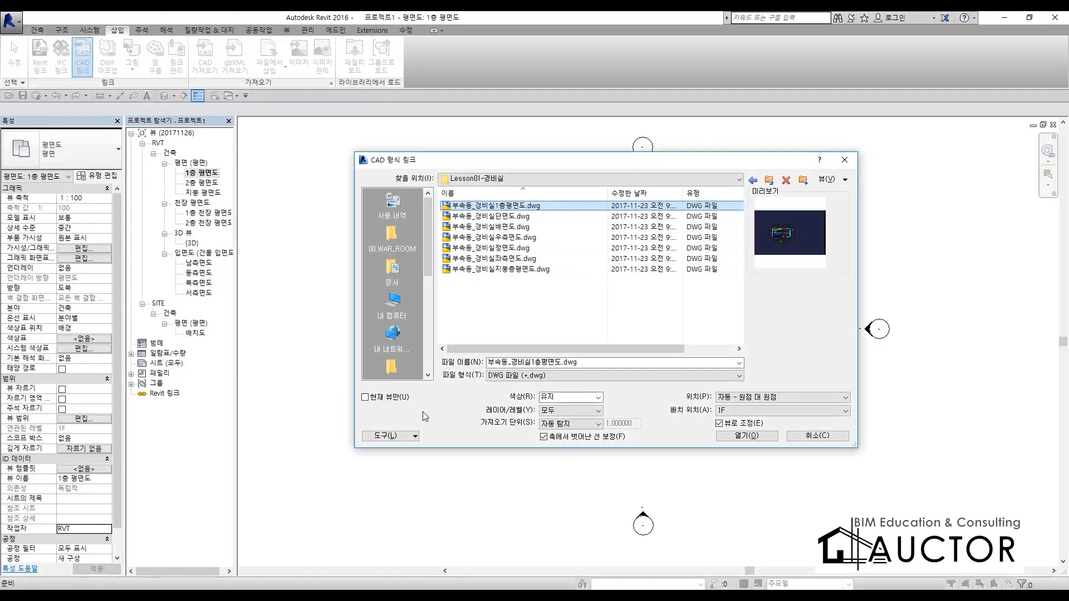
- Link the DWG with 현재 뷰만 enabled, import units set to 밀리미터 and positioning set to 자동 - 중심 대 중심
{"action": "left_click", "coordinate": [361, 396]}
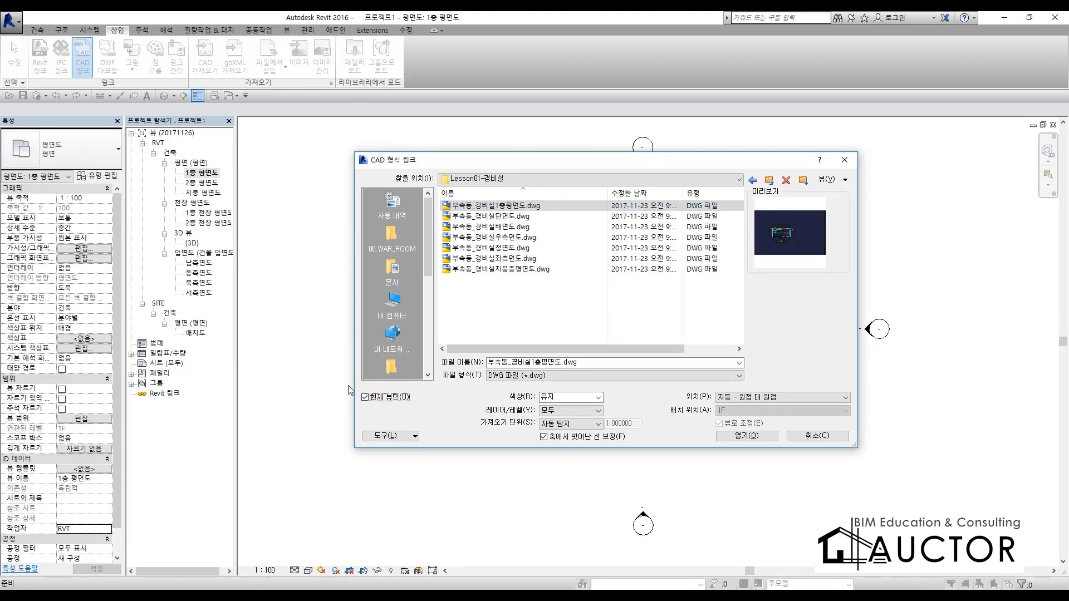
{"action": "left_click", "coordinate": [595, 426]}
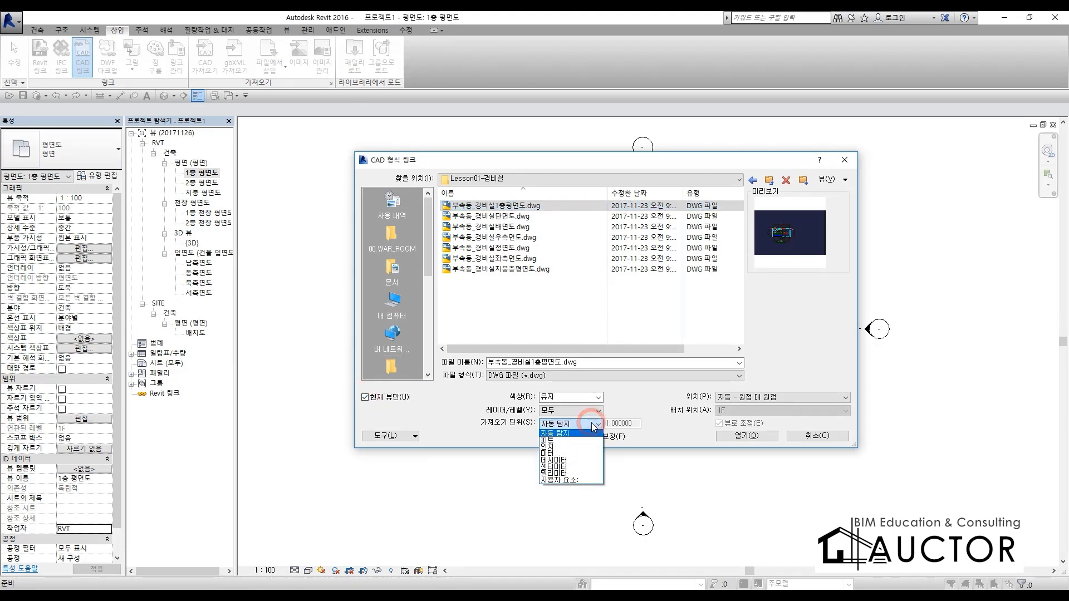
{"action": "left_click", "coordinate": [559, 472]}
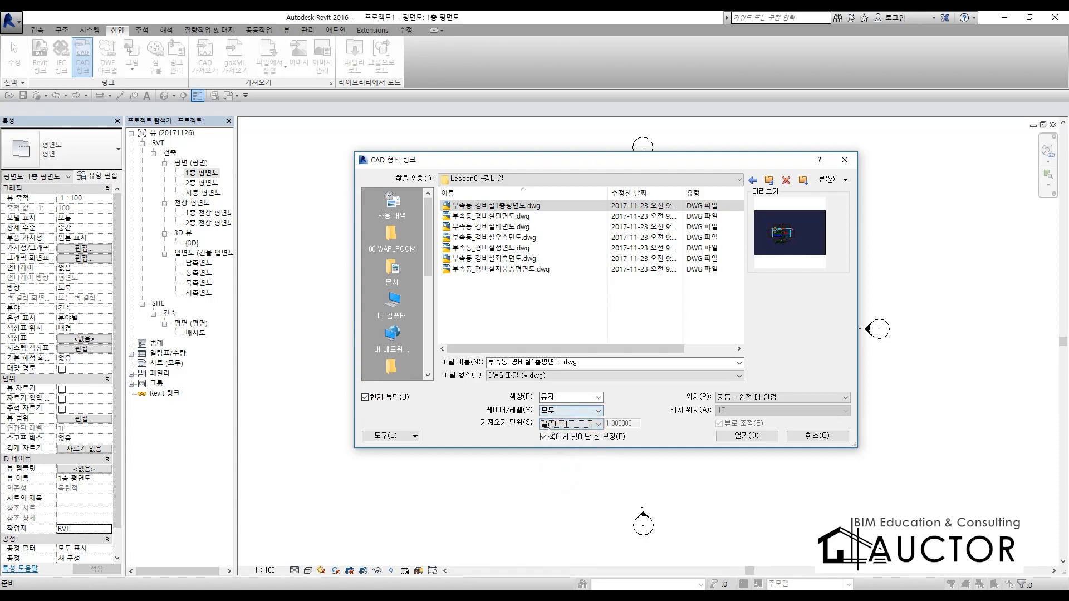
{"action": "left_click", "coordinate": [762, 397]}
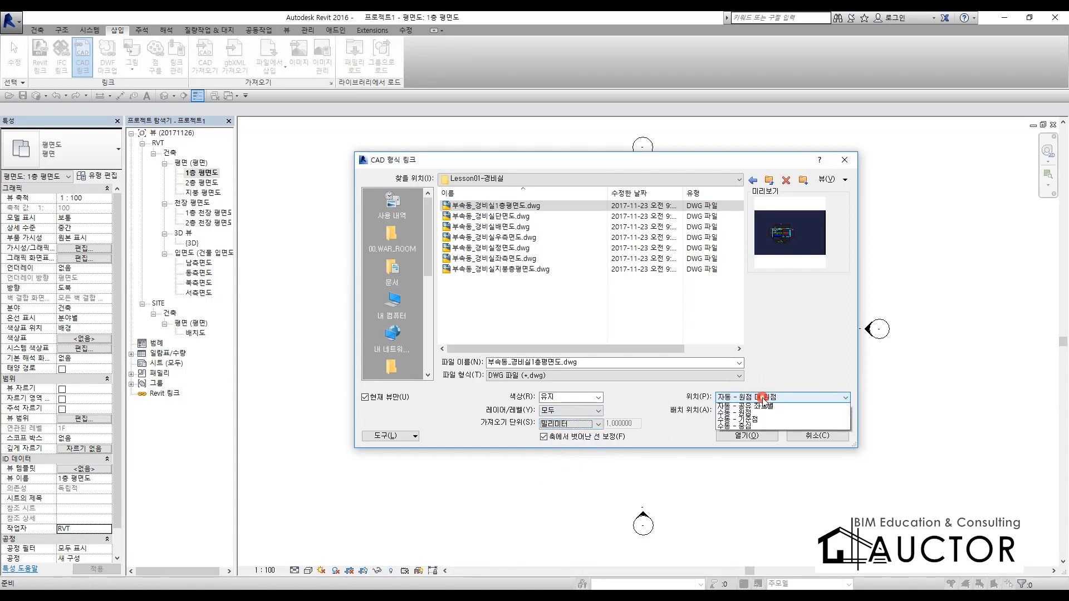
{"action": "left_click", "coordinate": [769, 405]}
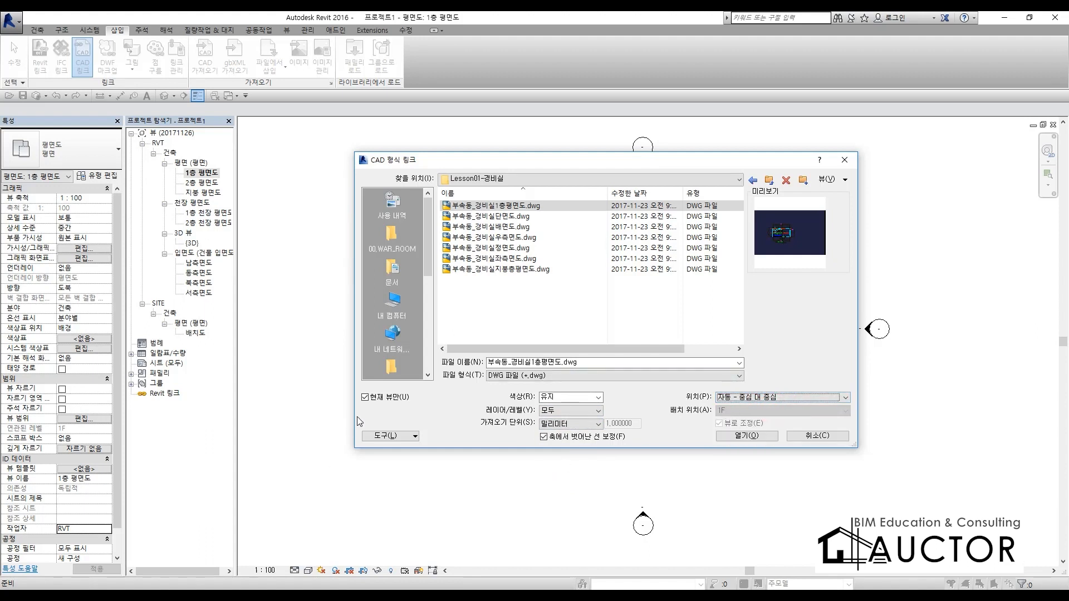
{"action": "left_click", "coordinate": [748, 437]}
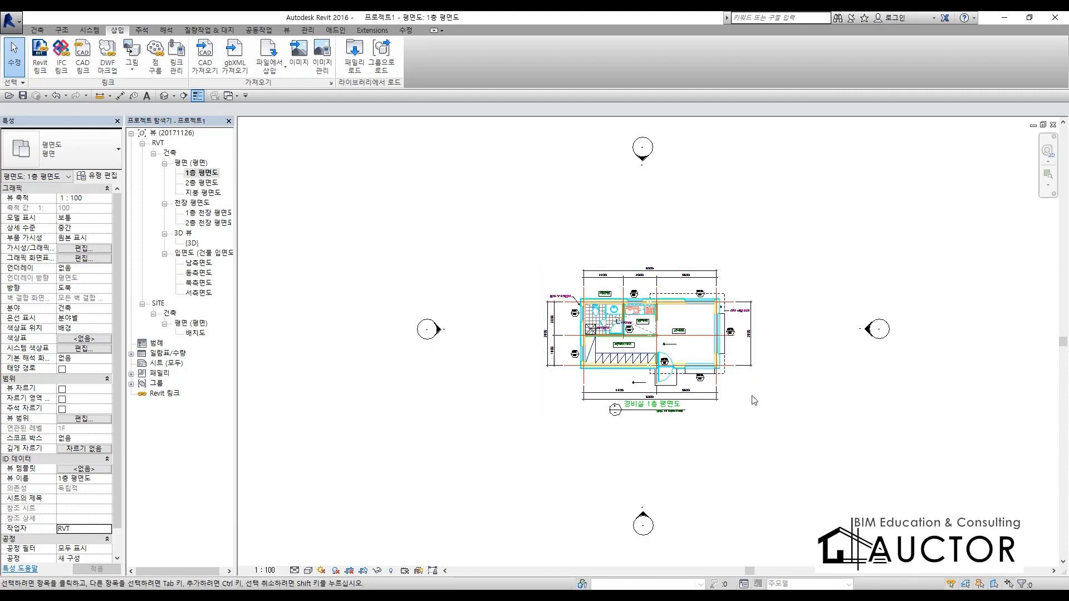
- Try to move the linked 부속동_경비실1층평면도.dwg drawing in the floor plan, cancel, and select it again
{"action": "left_click", "coordinate": [569, 336]}
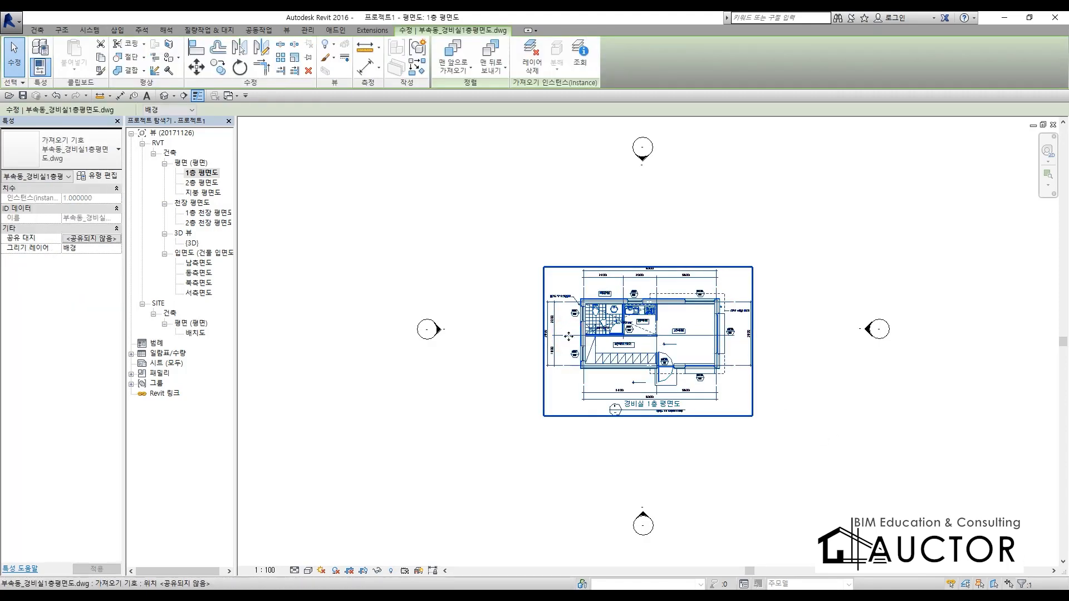
{"action": "left_click", "coordinate": [508, 275]}
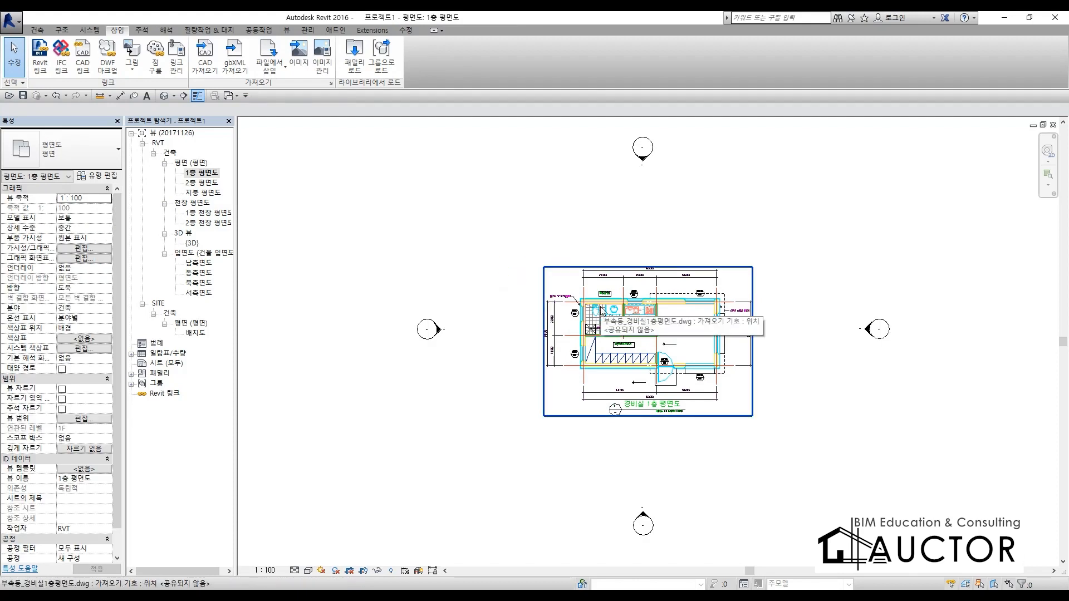
{"action": "left_click", "coordinate": [601, 308]}
{"action": "left_click_drag", "start_coordinate": [601, 307], "coordinate": [683, 332]}
{"action": "key", "text": "Escape"}
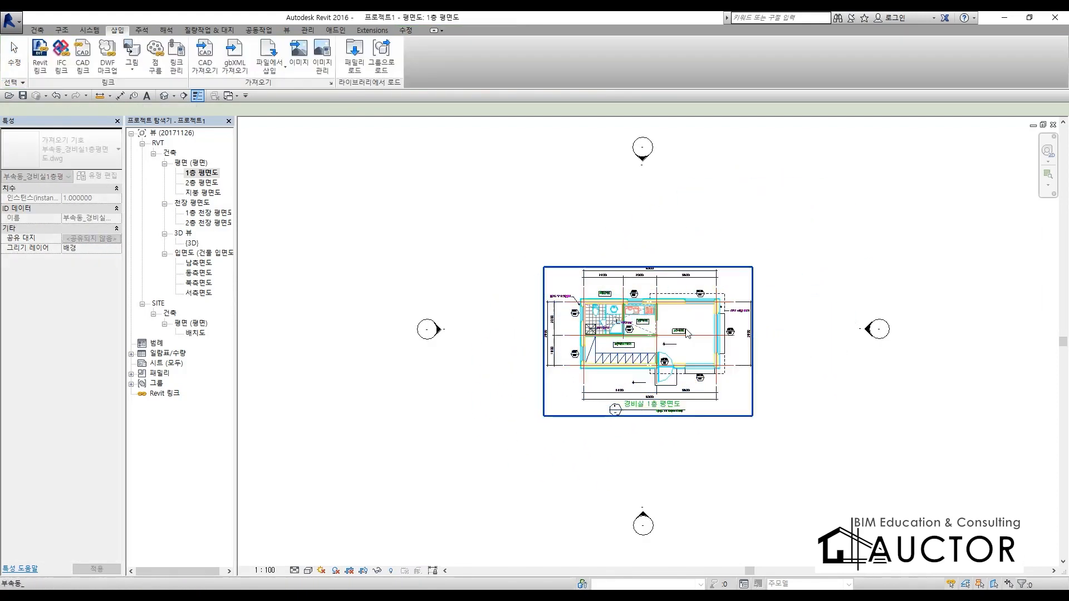
{"action": "left_click", "coordinate": [593, 315]}
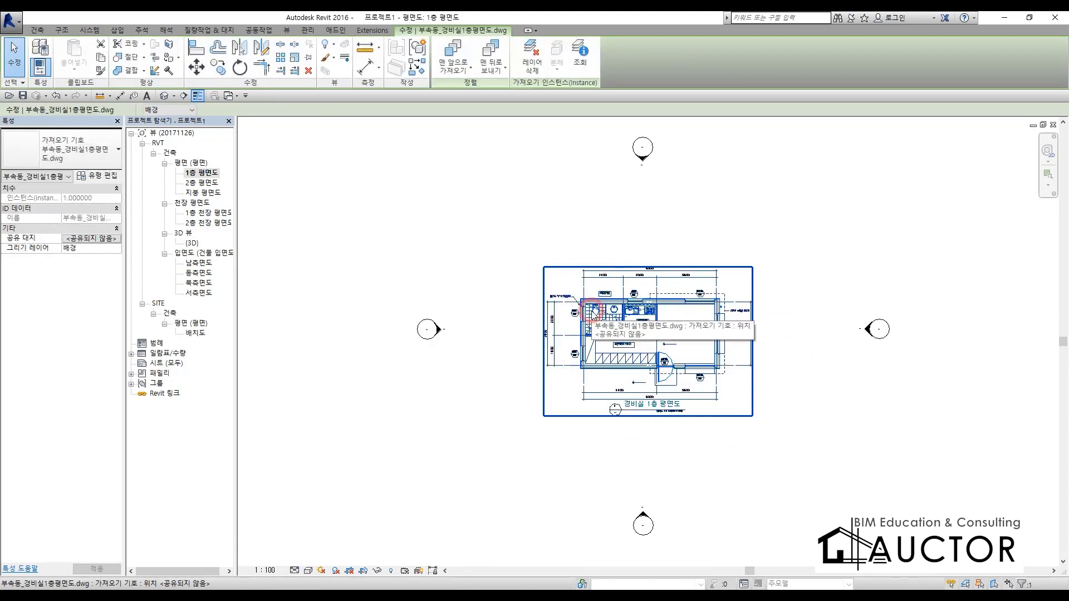
- Try again to move the linked DWG drawing in the floor plan and clear its selection
{"action": "left_click_drag", "start_coordinate": [699, 320], "coordinate": [624, 284]}
{"action": "key", "text": "Escape"}
{"action": "key", "text": "Escape"}
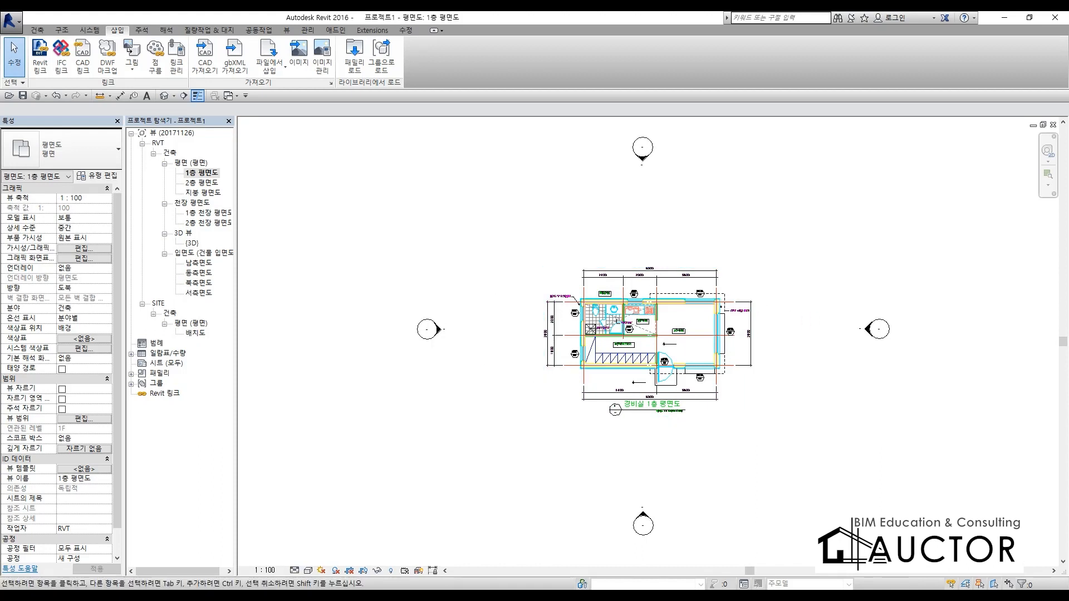
- Switch to Notepad, replace all the notes with "PN / UP", highlight PN, and return to Revit
{"action": "left_click_drag", "start_coordinate": [1068, 134], "coordinate": [723, 104]}
{"action": "key", "text": "ctrl+a"}
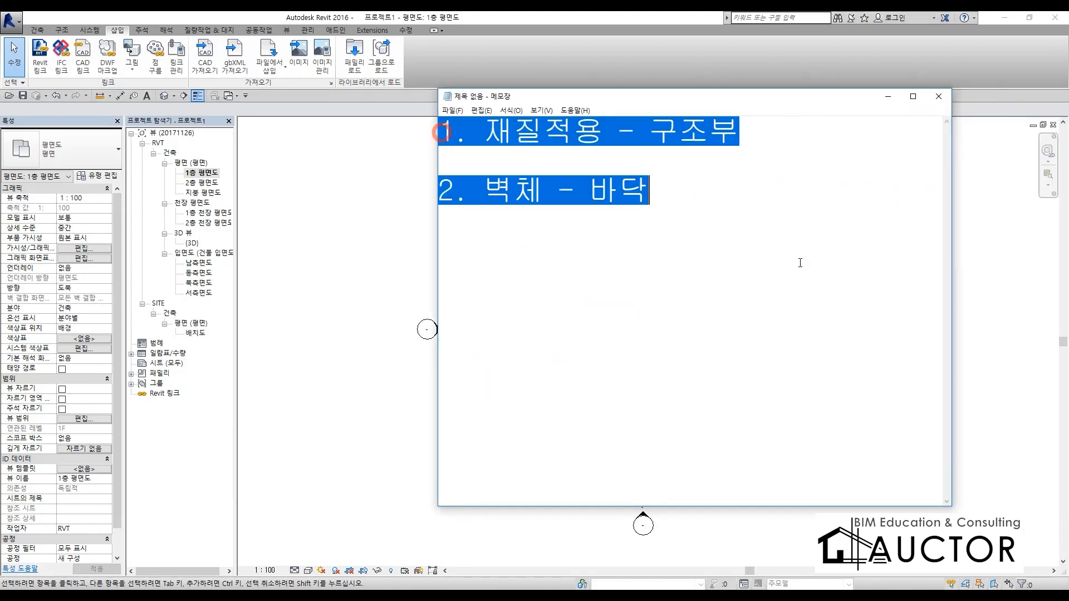
{"action": "key", "text": "Delete"}
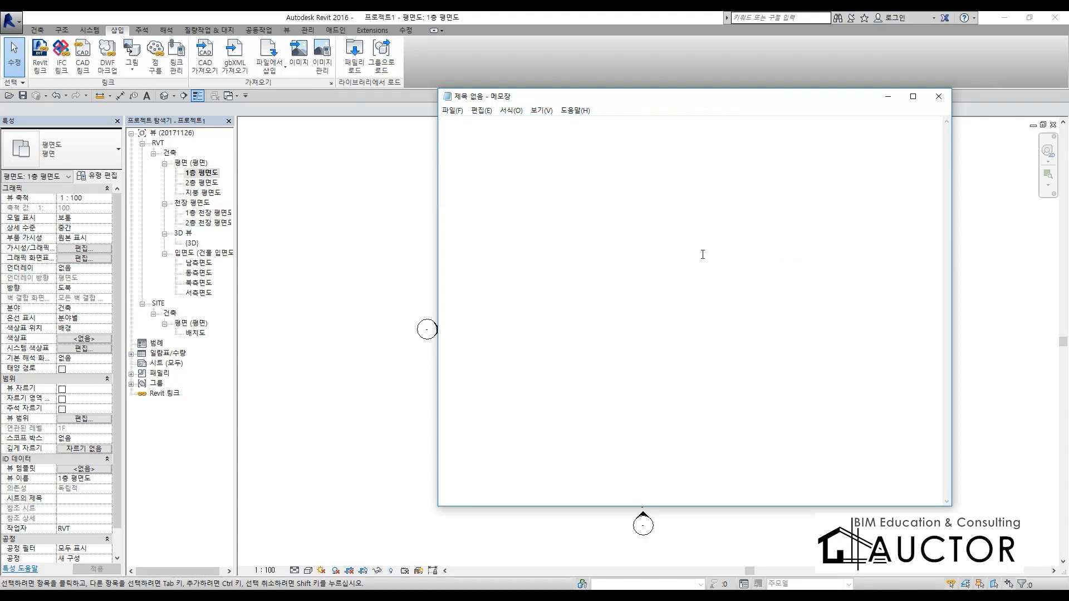
{"action": "type", "text": "PN  /  UP"}
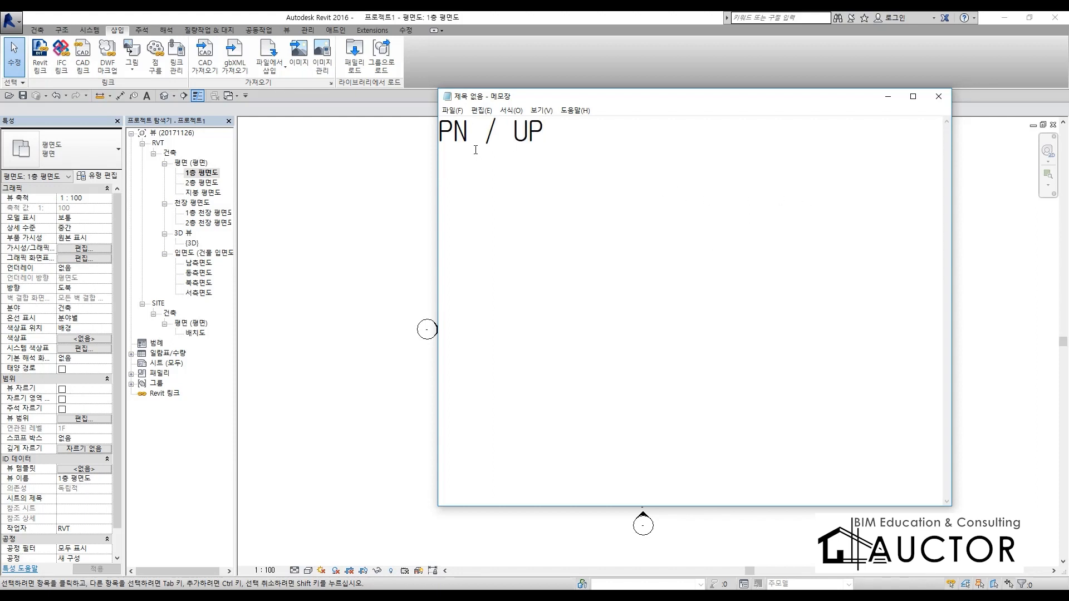
{"action": "left_click_drag", "start_coordinate": [441, 131], "coordinate": [470, 133]}
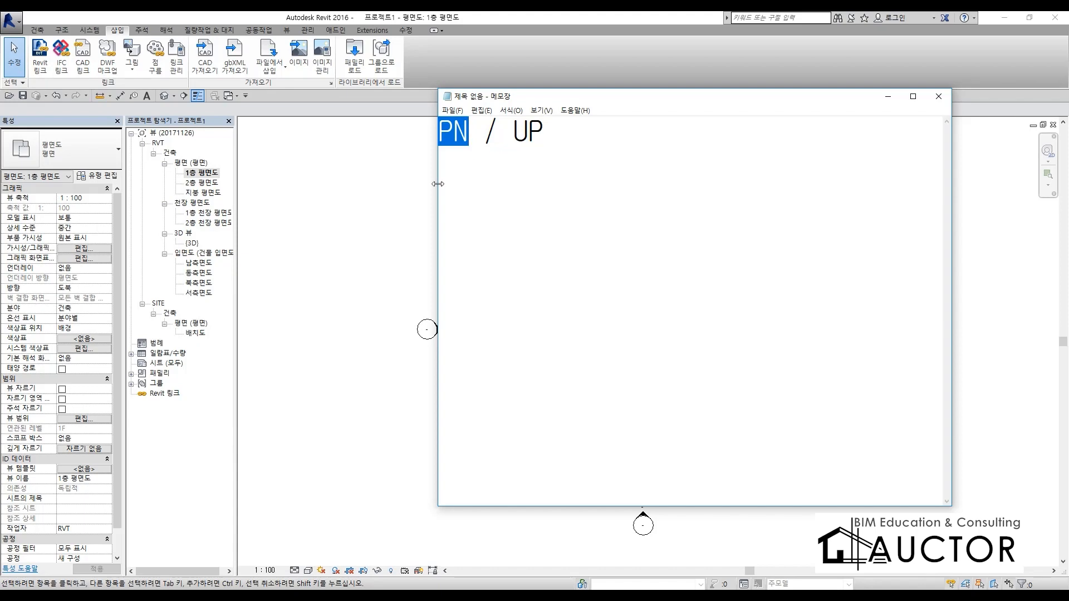
{"action": "left_click", "coordinate": [361, 213]}
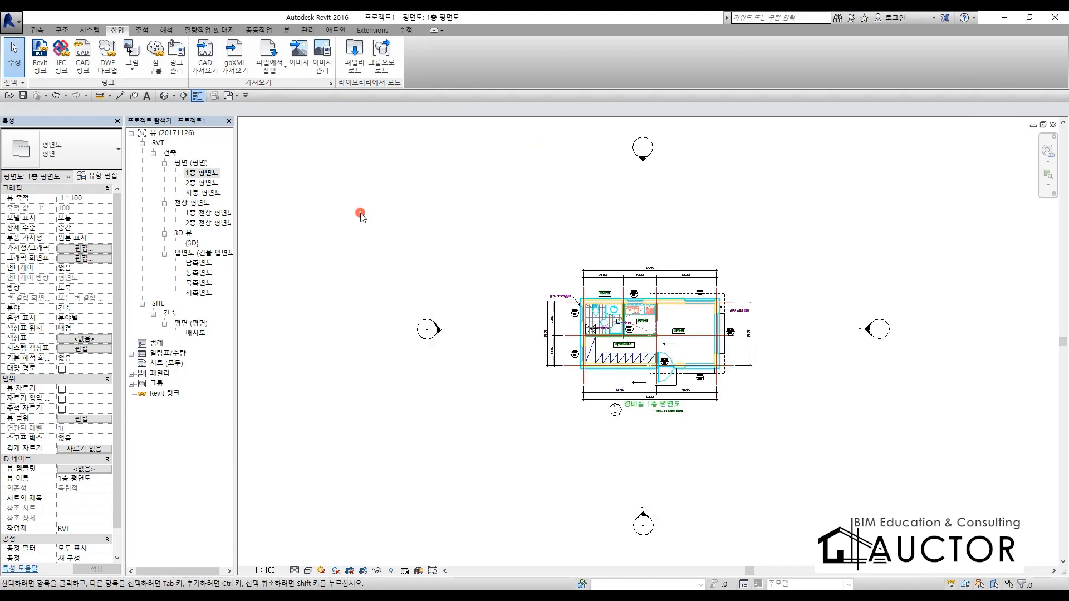
- Pin the linked 부속동_경비실1층평면도.dwg drawing, circle its pin symbol with the red screen pen, clear the mark and deselect
{"action": "left_click", "coordinate": [633, 303]}
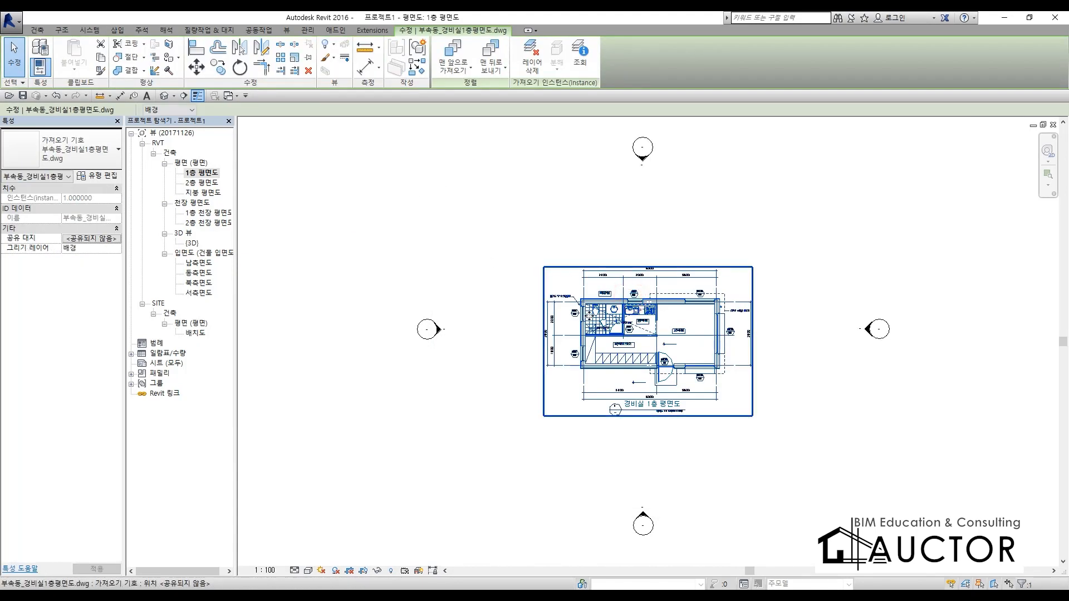
{"action": "key", "text": "p"}
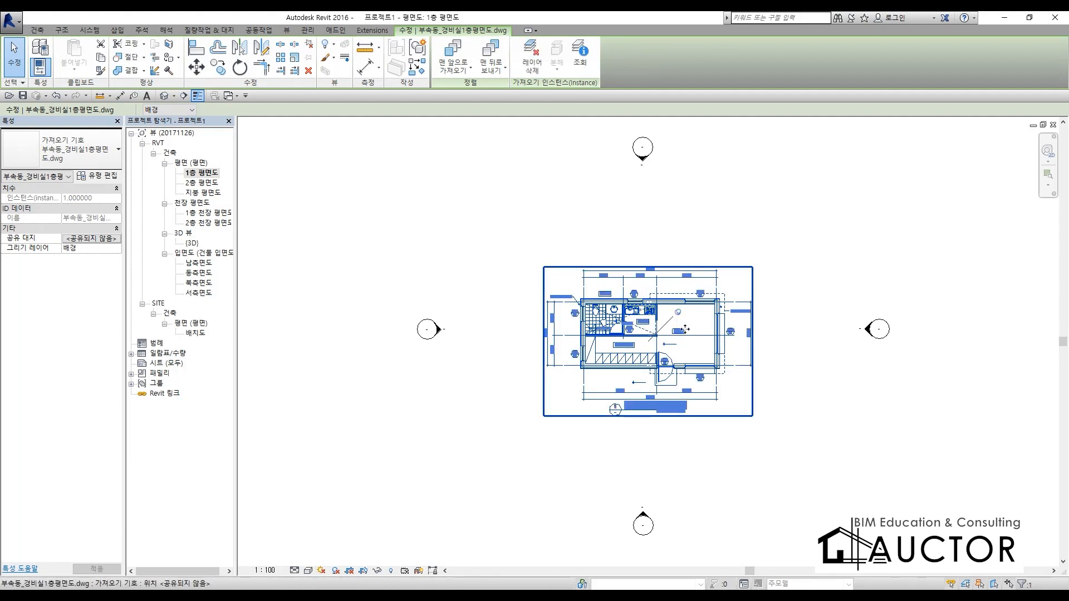
{"action": "key", "text": "F9"}
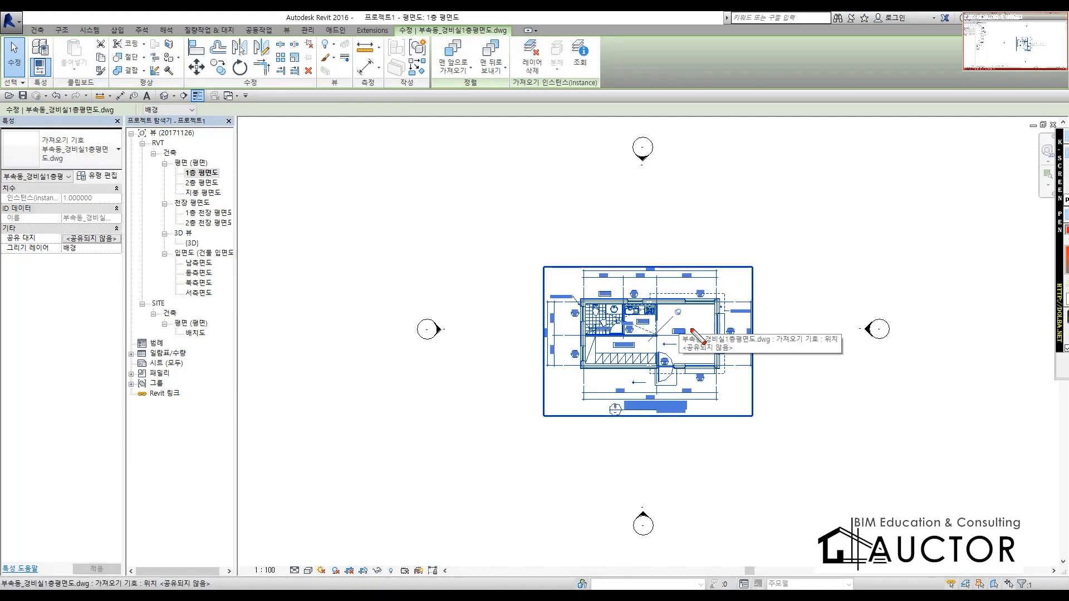
{"action": "mouse_move", "coordinate": [696, 342]}
{"action": "left_mouse_down"}
{"action": "mouse_move", "coordinate": [678, 347]}
{"action": "mouse_move", "coordinate": [671, 286]}
{"action": "mouse_move", "coordinate": [707, 340]}
{"action": "mouse_move", "coordinate": [690, 350]}
{"action": "left_mouse_up"}
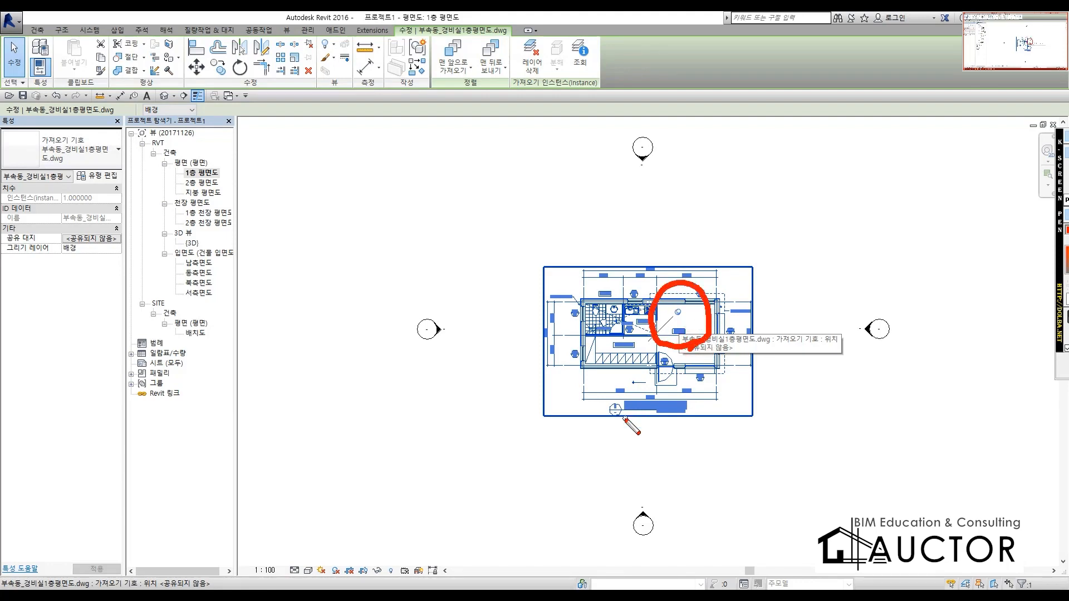
{"action": "key", "text": "Escape"}
{"action": "left_click", "coordinate": [873, 432]}
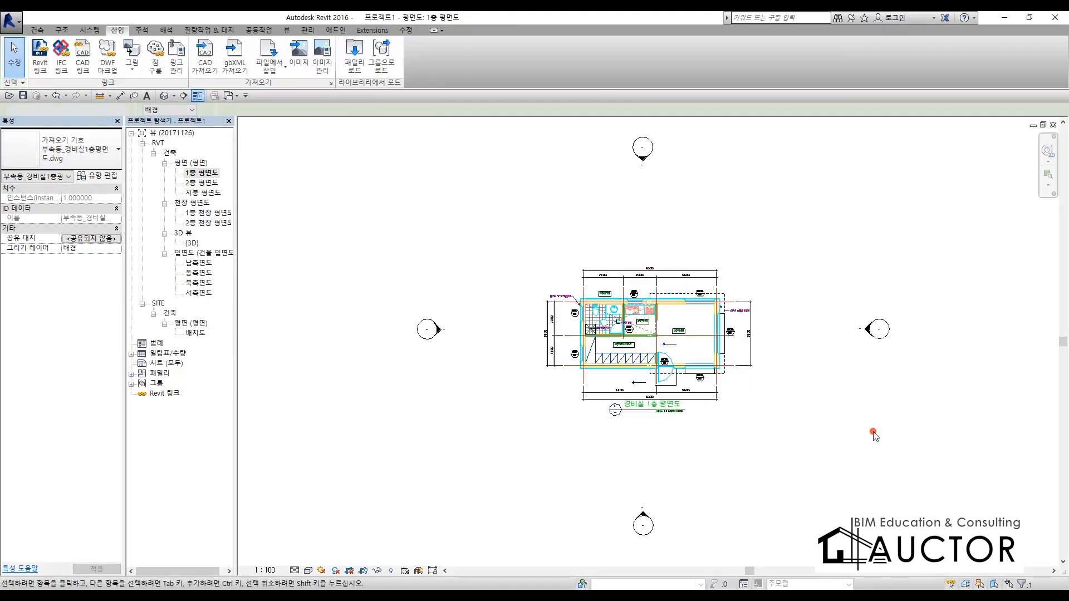
- Unpin the linked DWG drawing, pin it again, and reselect it to check the pin symbol
{"action": "left_click", "coordinate": [645, 333]}
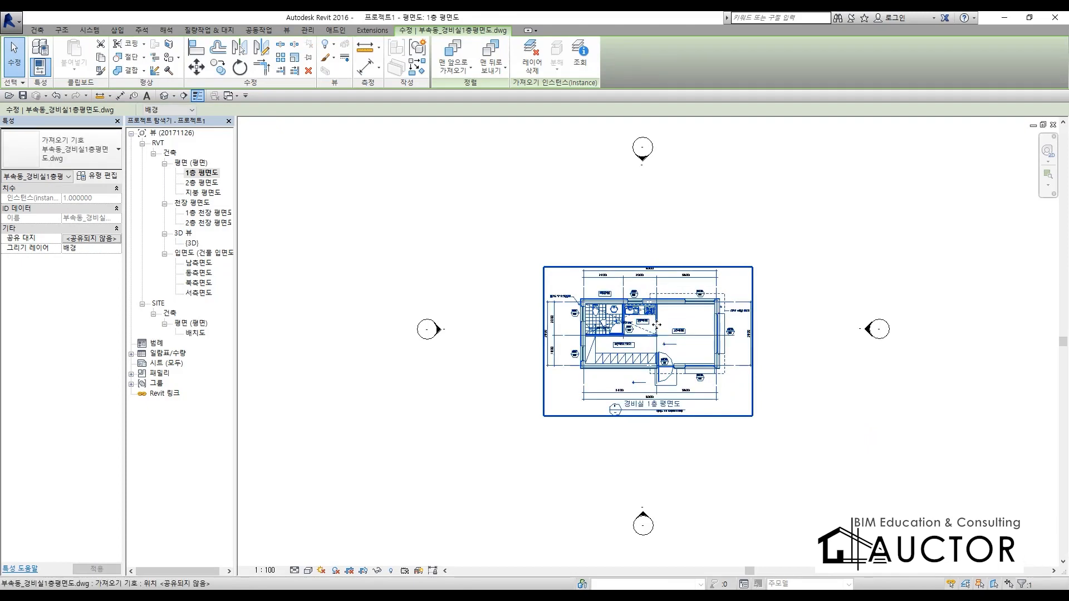
{"action": "left_click", "coordinate": [869, 419]}
{"action": "left_click", "coordinate": [643, 335]}
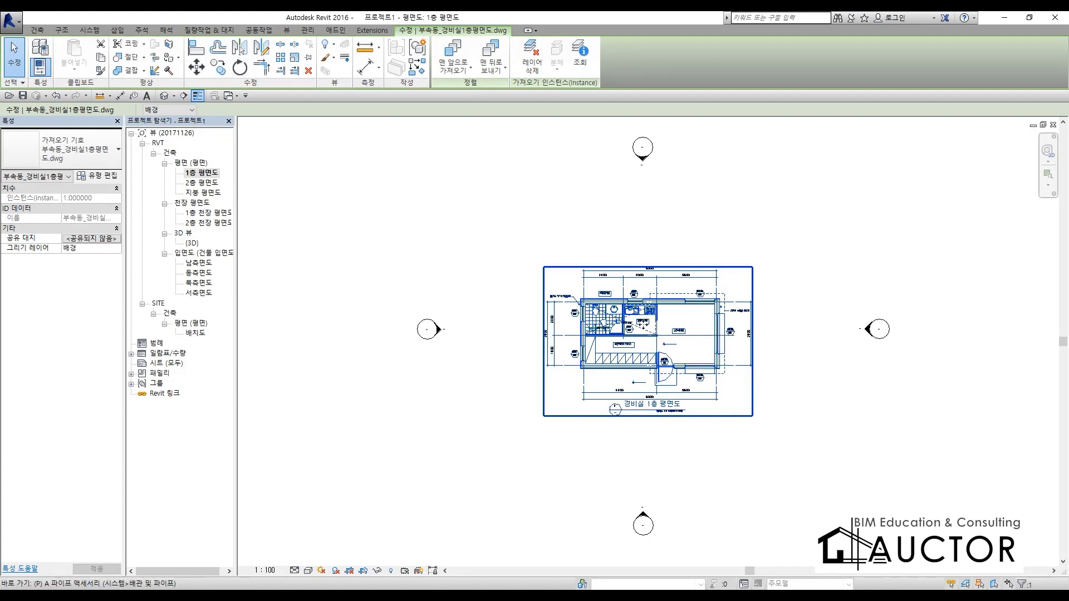
{"action": "left_click", "coordinate": [759, 420]}
{"action": "left_click", "coordinate": [588, 329]}
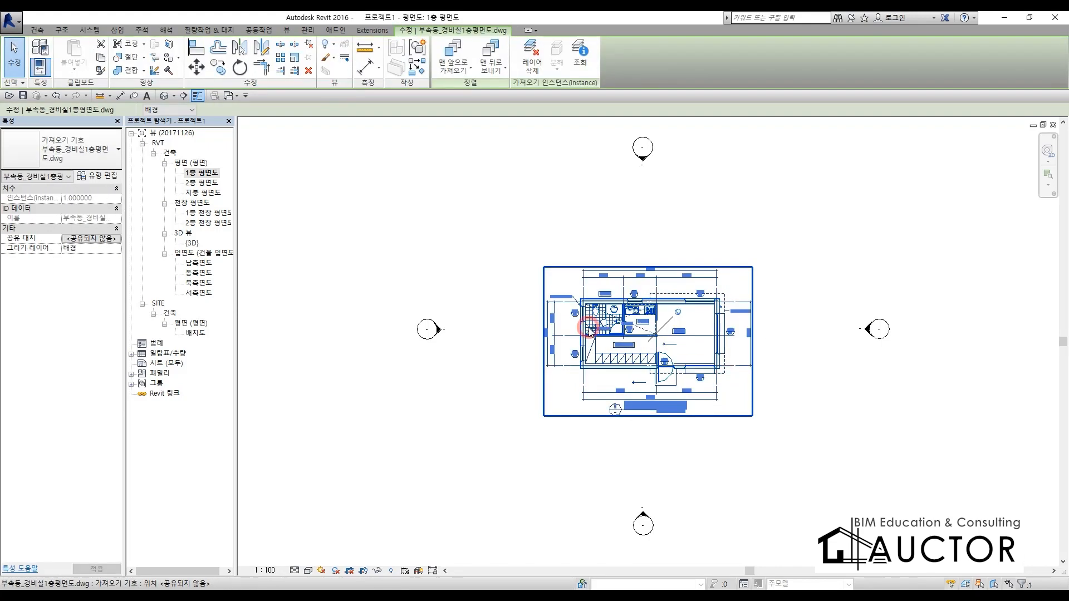
- Reselect the pinned drawing repeatedly, try to move it, and leave it deselected
{"action": "left_click", "coordinate": [782, 411]}
{"action": "left_click", "coordinate": [629, 333]}
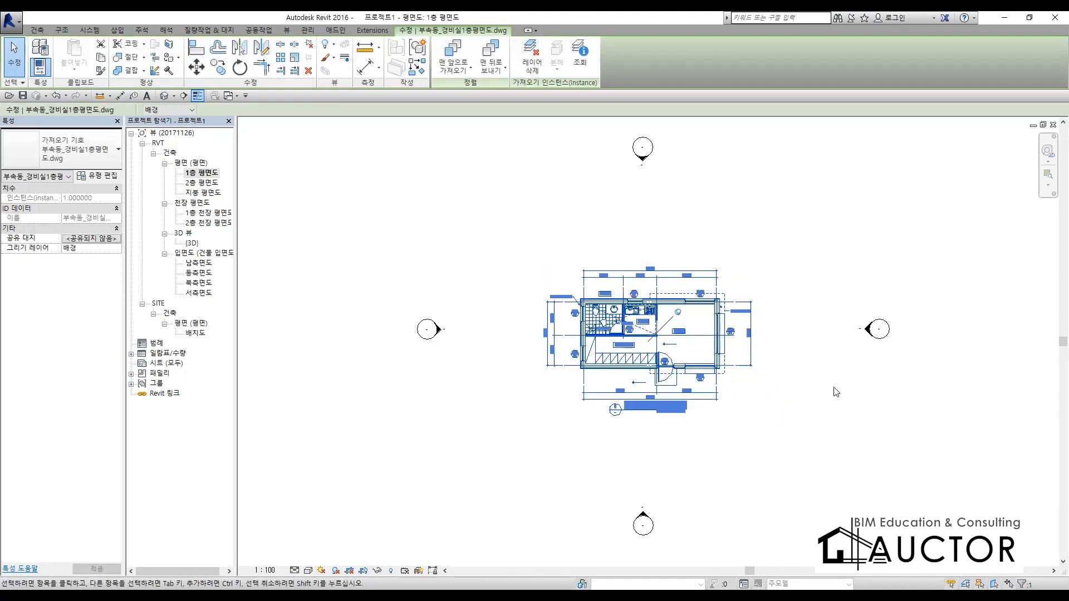
{"action": "left_click", "coordinate": [745, 427]}
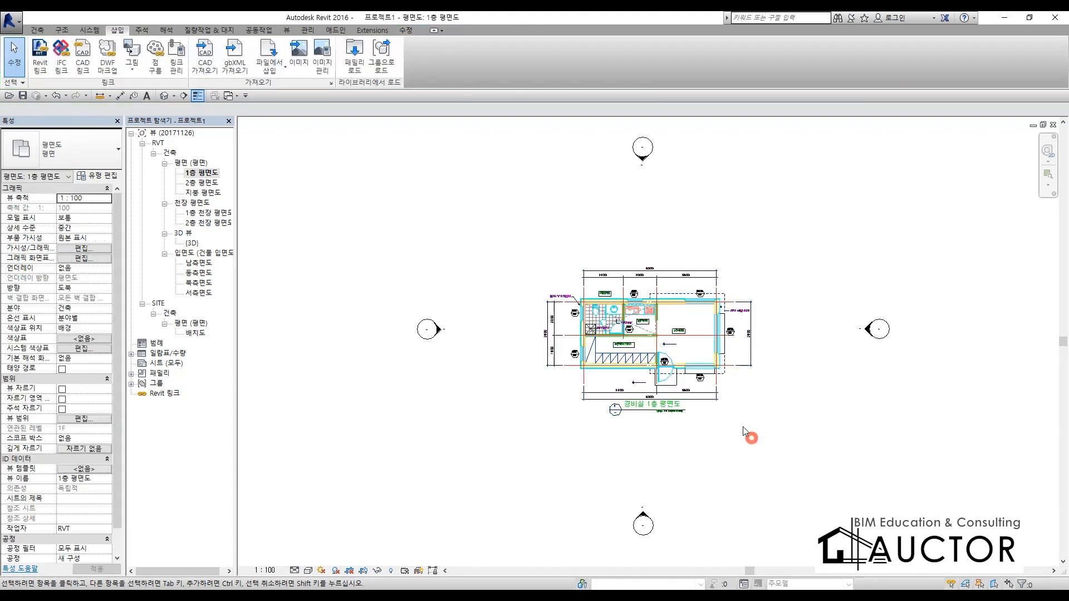
{"action": "left_click", "coordinate": [713, 333]}
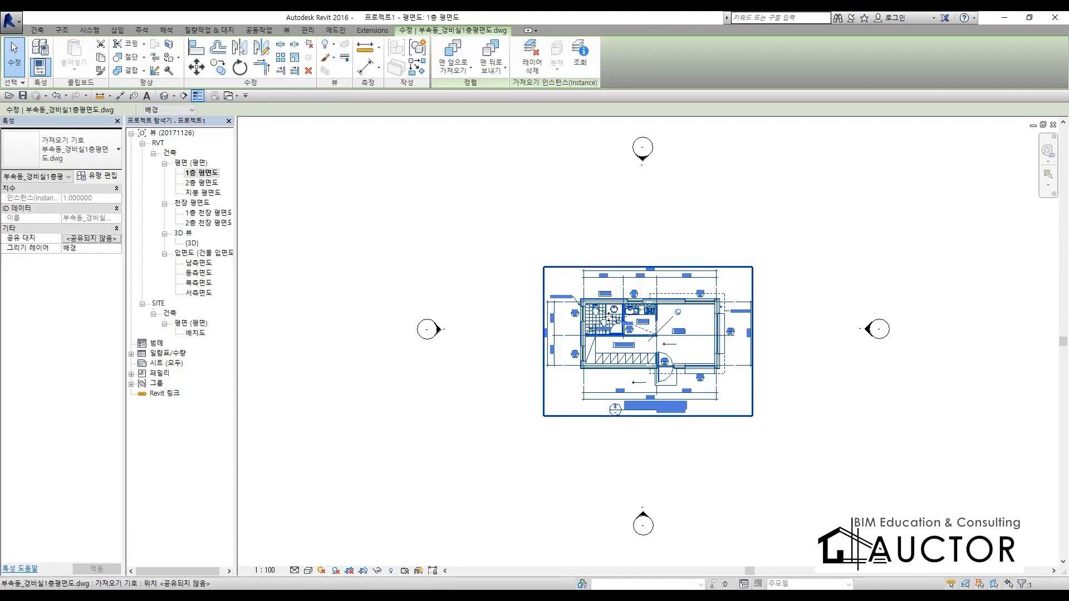
{"action": "left_click_drag", "start_coordinate": [604, 313], "coordinate": [782, 370]}
{"action": "left_click", "coordinate": [783, 369]}
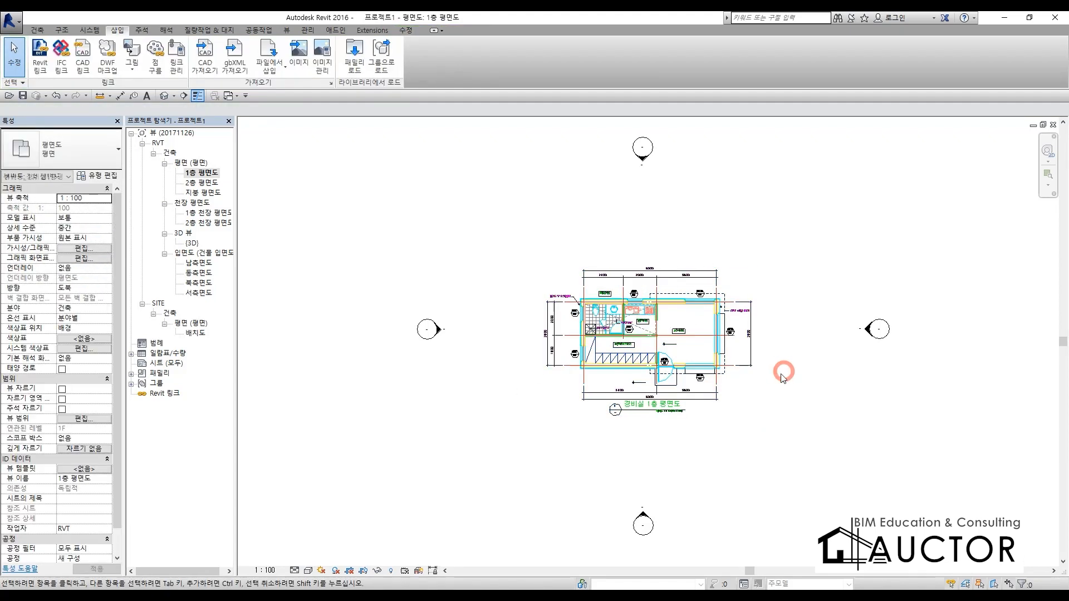
- Turn off Thin Lines (가는 선) while viewing the upper-left exterior wall corner of the linked plan up close
{"action": "scroll", "coordinate": [625, 301], "scroll_direction": "up", "scroll_amount": 2}
{"action": "scroll", "coordinate": [645, 384], "scroll_direction": "up", "scroll_amount": 3}
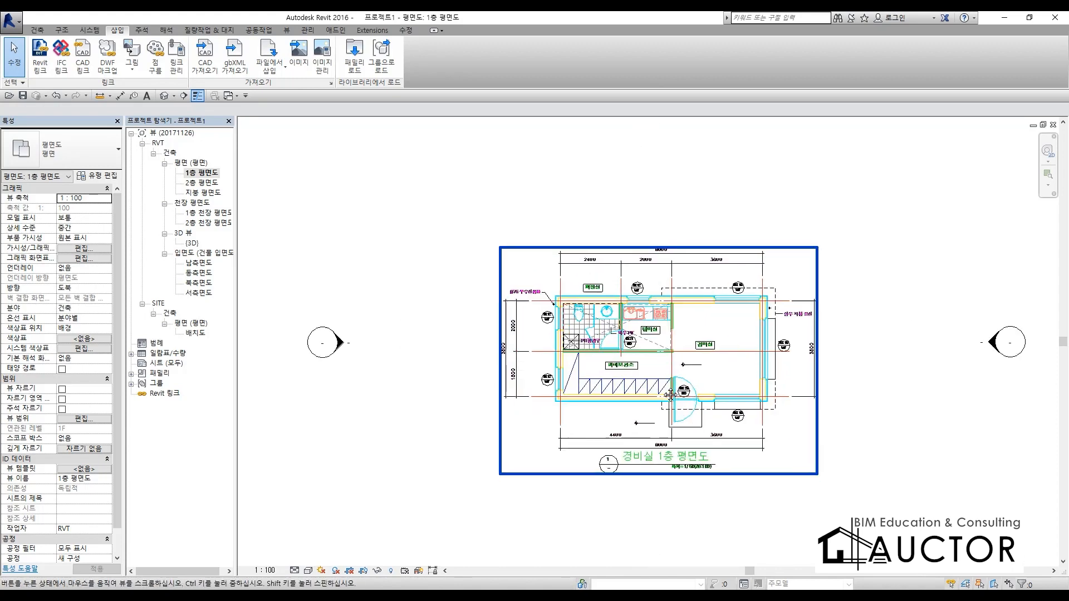
{"action": "scroll", "coordinate": [645, 383], "scroll_direction": "up", "scroll_amount": 5}
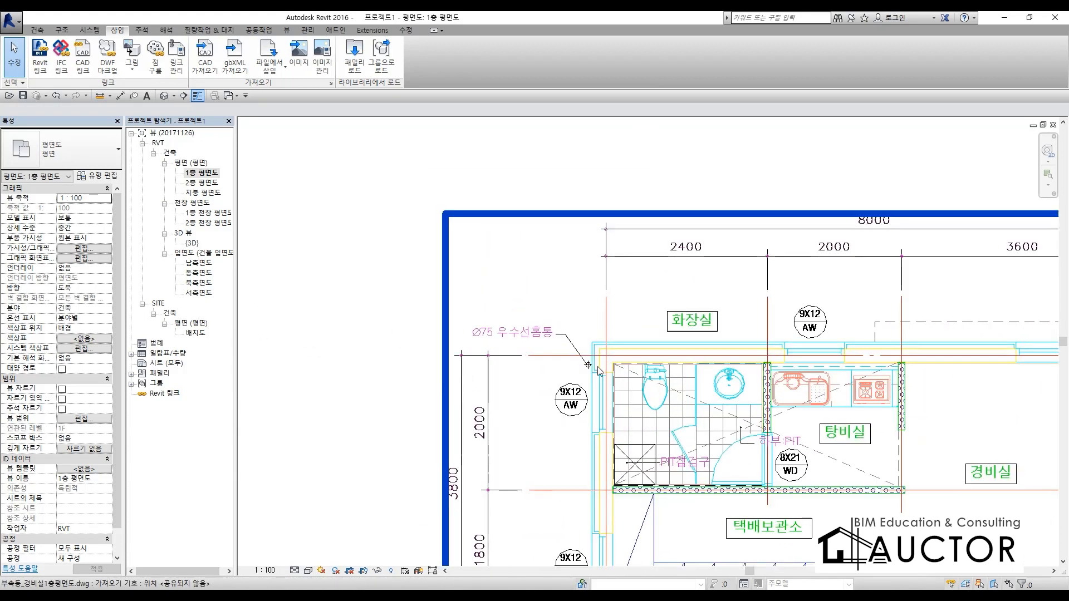
{"action": "scroll", "coordinate": [631, 330], "scroll_direction": "up", "scroll_amount": 3}
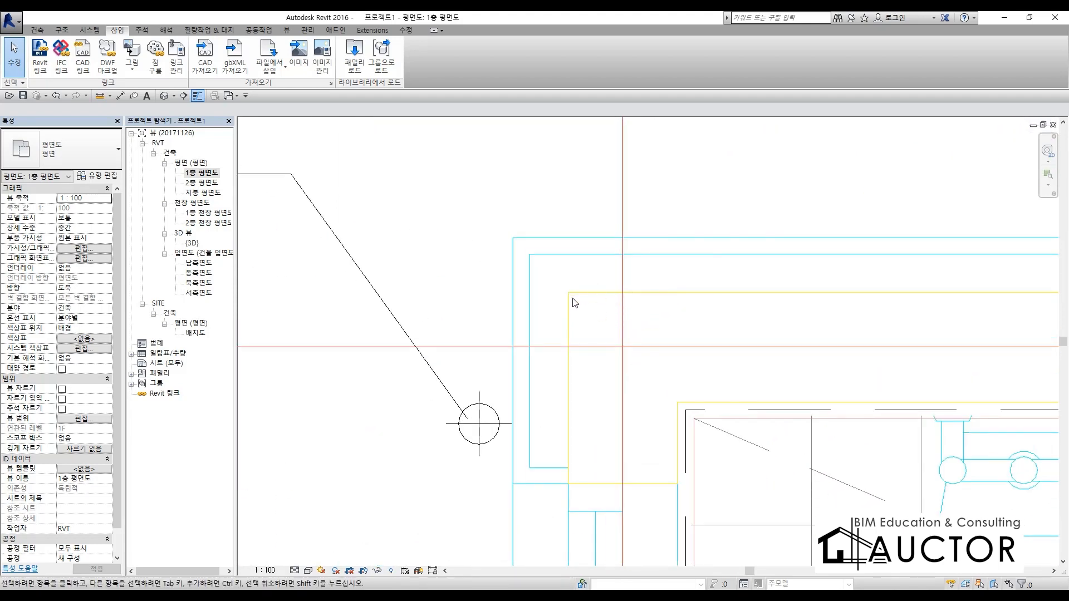
{"action": "scroll", "coordinate": [666, 415], "scroll_direction": "up", "scroll_amount": 1}
{"action": "scroll", "coordinate": [665, 415], "scroll_direction": "up", "scroll_amount": 2}
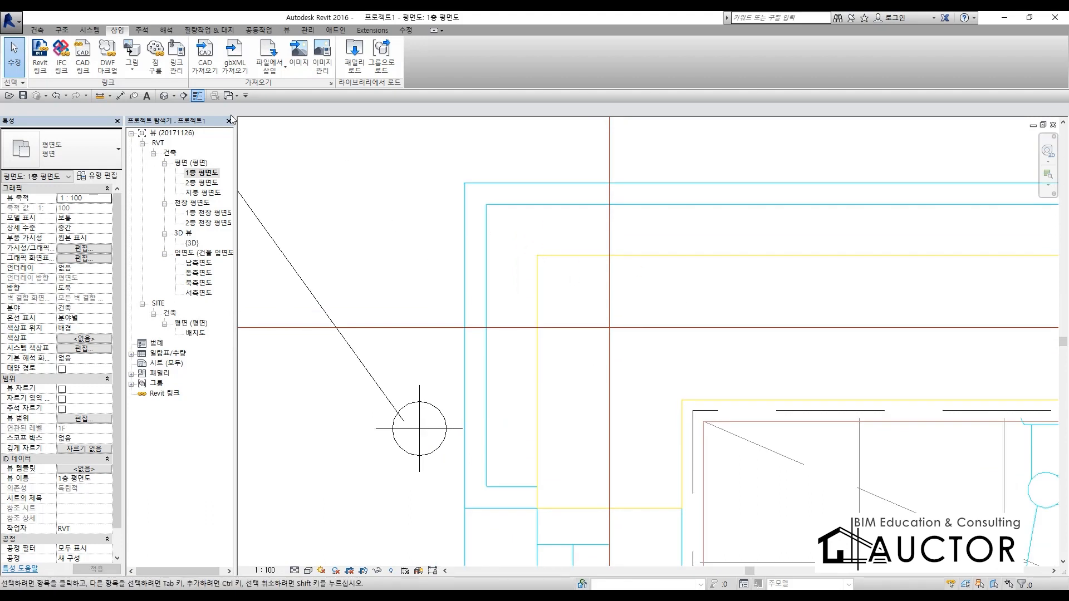
{"action": "left_click", "coordinate": [198, 96]}
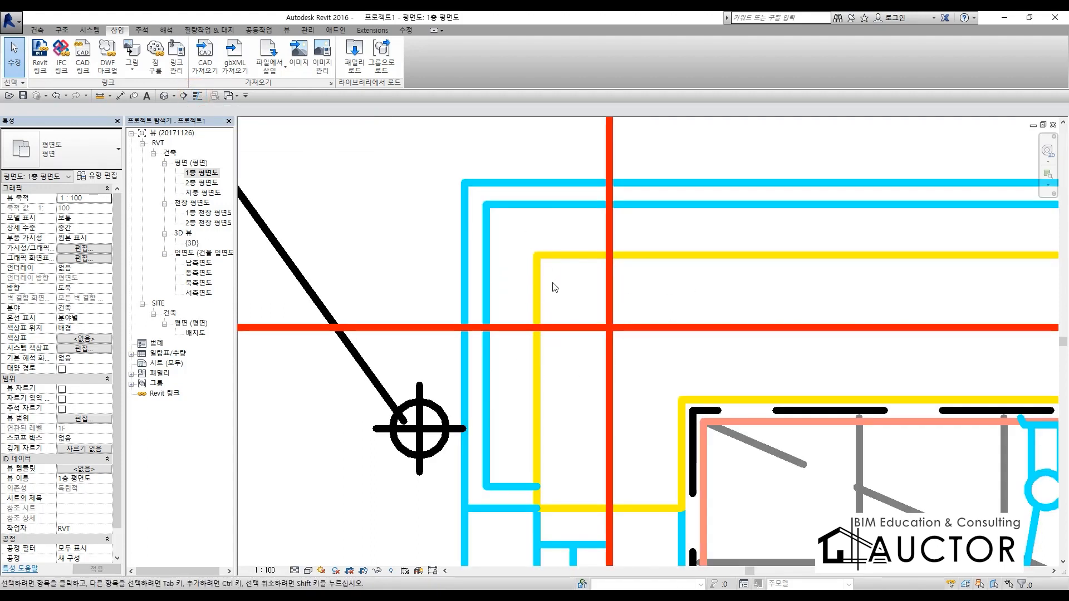
- Switch to Notepad, add "TL" below the "PN / UP" line, and return to the Revit floor plan
{"action": "key", "text": "alt+Tab"}
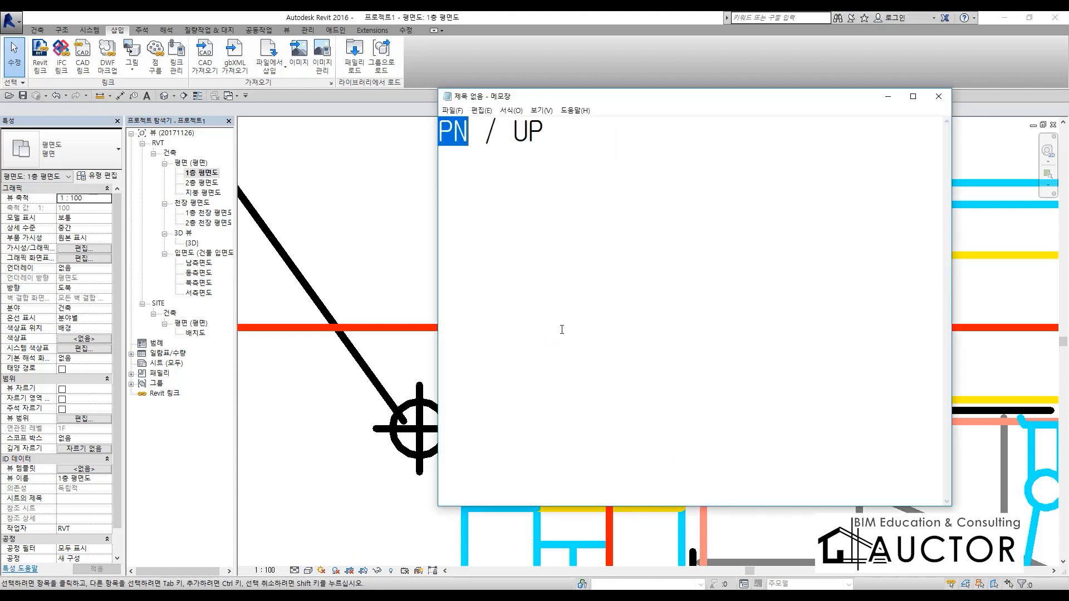
{"action": "left_click", "coordinate": [568, 212]}
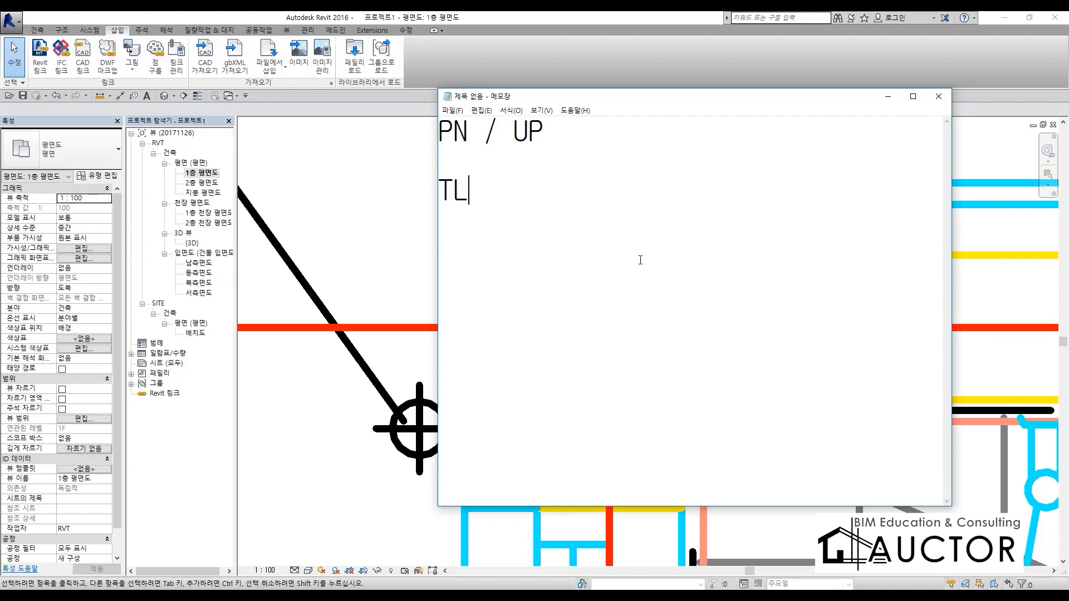
{"action": "left_click", "coordinate": [364, 252]}
{"action": "left_click", "coordinate": [354, 165]}
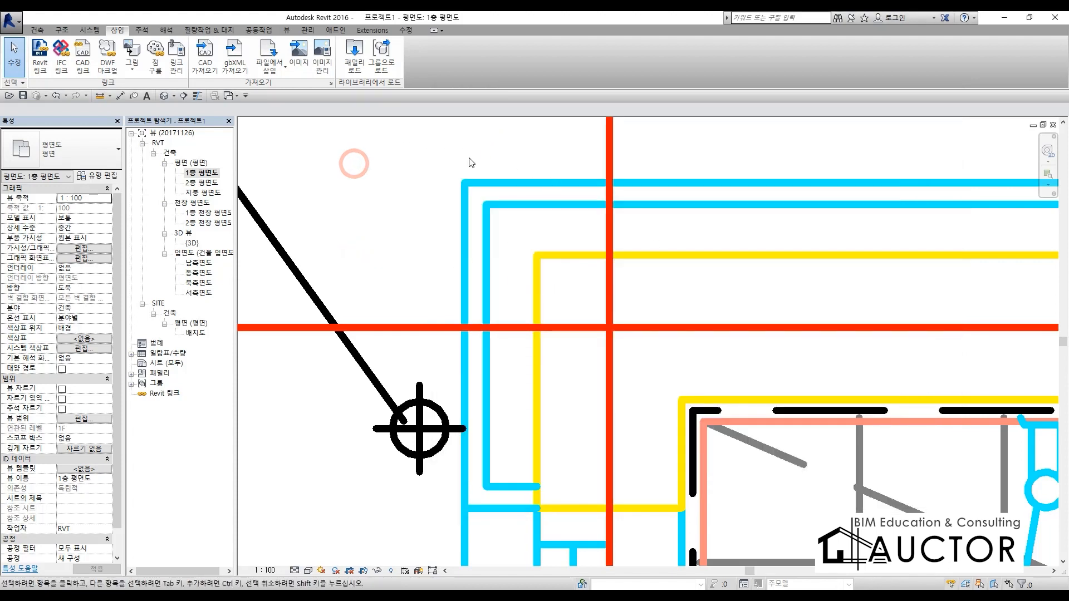
- Turn Thin Lines on, mark its quick-access command with the screen pen, and toggle it several times, leaving it on
{"action": "key", "text": "t"}
{"action": "key", "text": "l"}
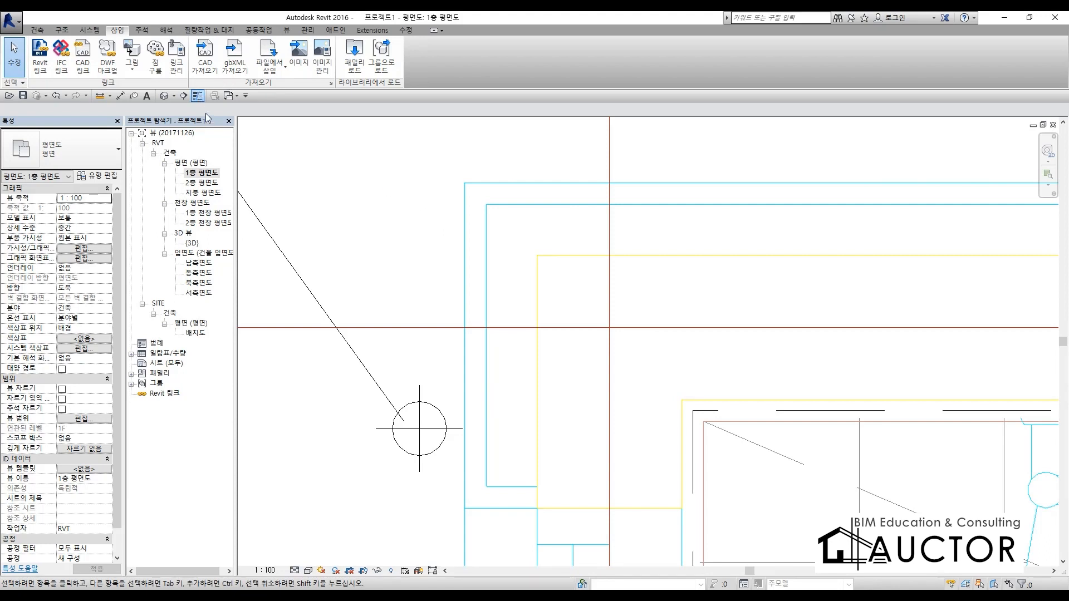
{"action": "mouse_move", "coordinate": [214, 115]}
{"action": "left_mouse_down"}
{"action": "mouse_move", "coordinate": [179, 109]}
{"action": "mouse_move", "coordinate": [196, 81]}
{"action": "mouse_move", "coordinate": [216, 113]}
{"action": "left_mouse_up"}
{"action": "key", "text": "Escape"}
{"action": "left_click", "coordinate": [201, 98]}
{"action": "left_click", "coordinate": [201, 98]}
{"action": "left_click", "coordinate": [201, 98]}
{"action": "left_click", "coordinate": [201, 98]}
- Circle the 가는 선 command among the view graphics tools with the red pen, clear the mark, and toggle it off and on
{"action": "left_click", "coordinate": [287, 30]}
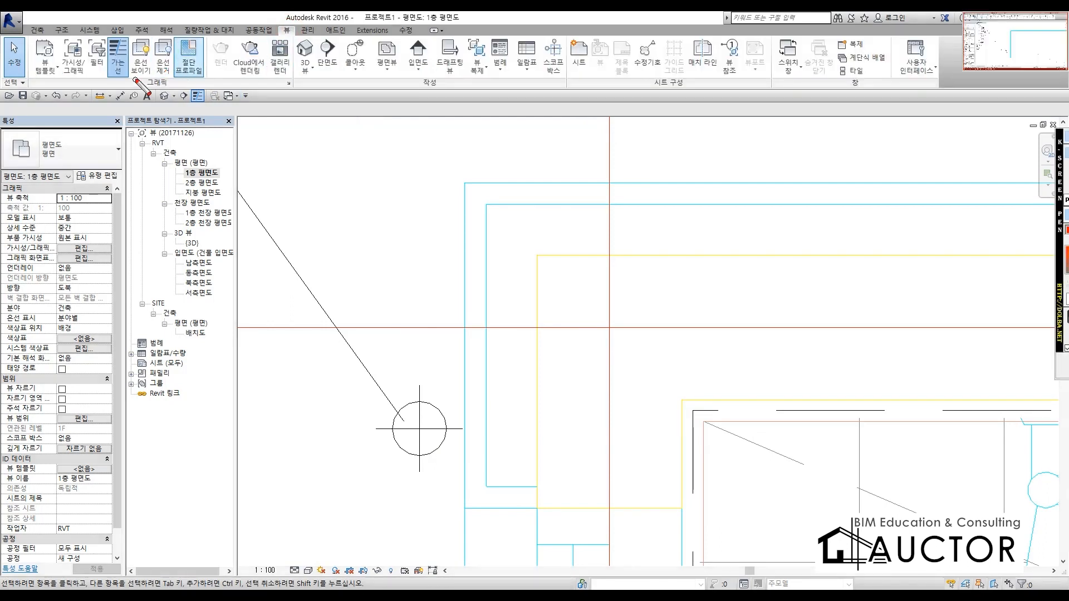
{"action": "mouse_move", "coordinate": [136, 89]}
{"action": "left_mouse_down"}
{"action": "mouse_move", "coordinate": [95, 47]}
{"action": "mouse_move", "coordinate": [118, 76]}
{"action": "left_mouse_up"}
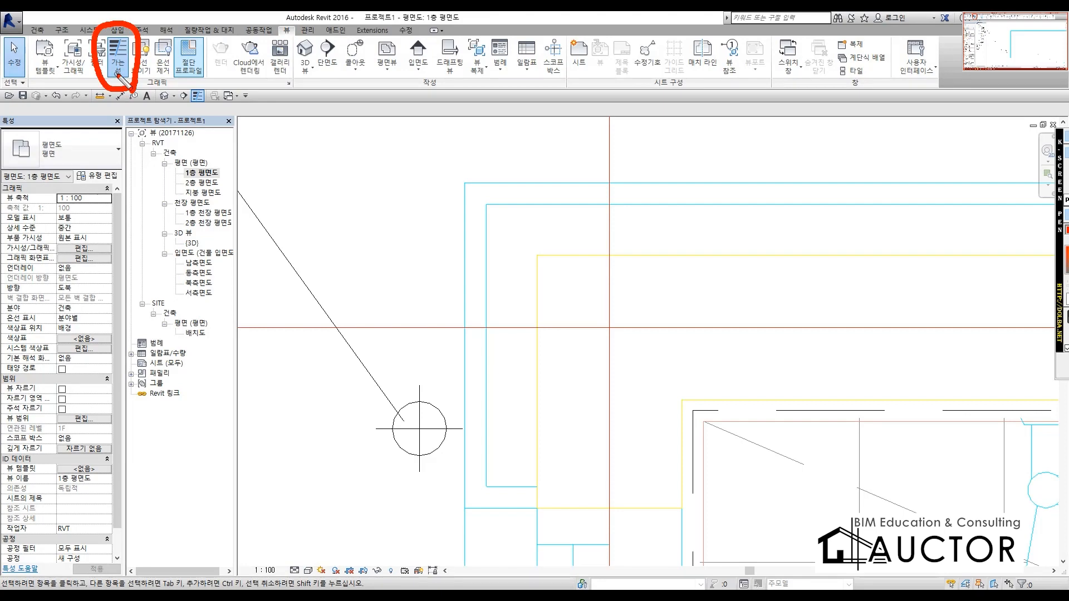
{"action": "key", "text": "Escape"}
{"action": "left_click", "coordinate": [119, 61]}
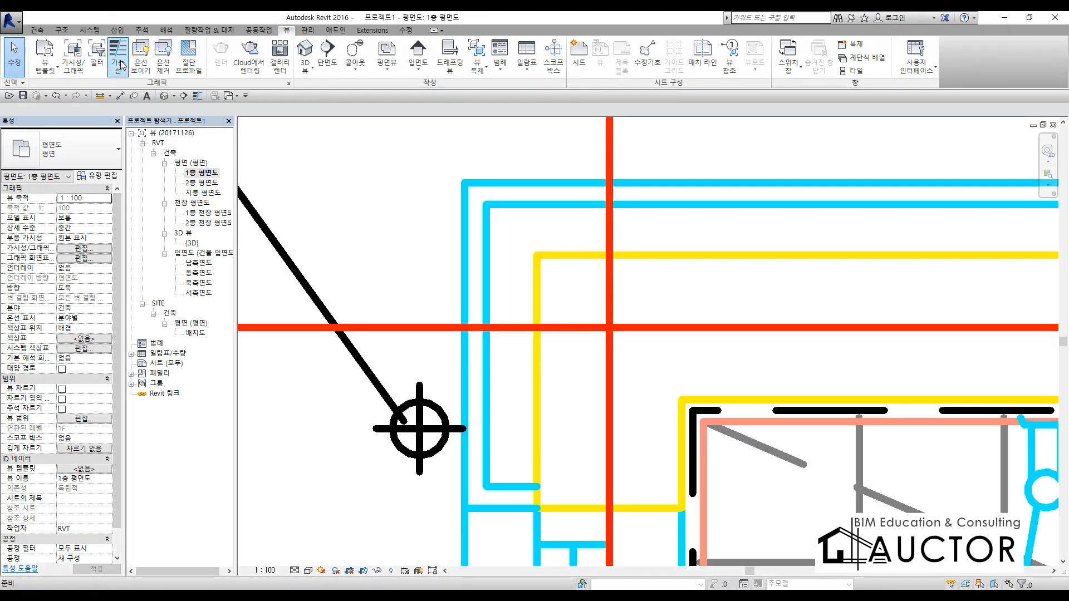
{"action": "left_click", "coordinate": [120, 64]}
- Sketch one vertical and one horizontal grid line with large end bubbles across the whole 경비실 plan using the red screen pen
{"action": "scroll", "coordinate": [492, 255], "scroll_direction": "down", "scroll_amount": 4}
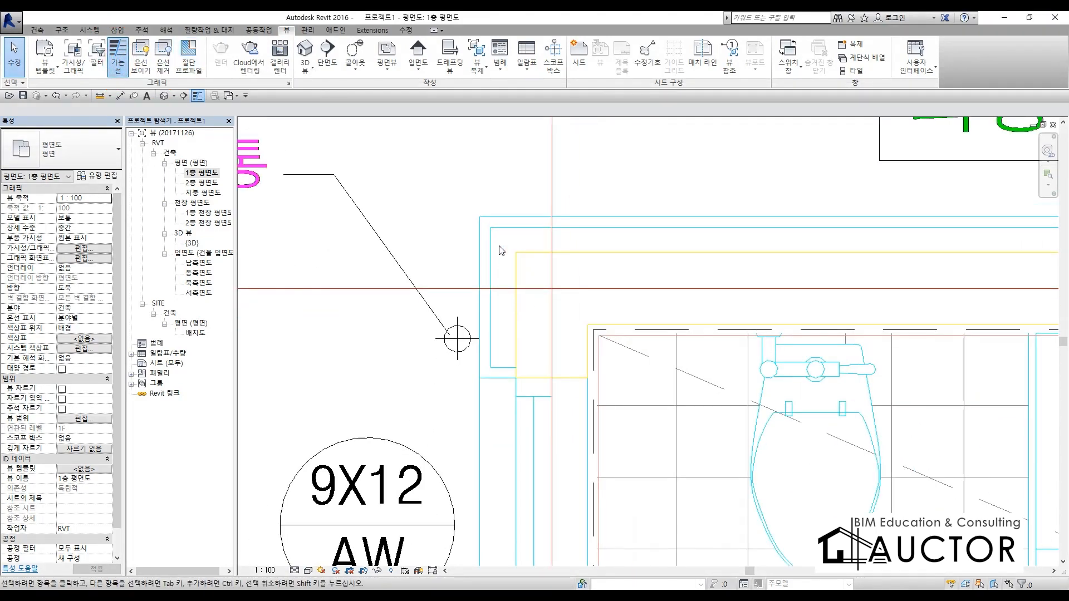
{"action": "scroll", "coordinate": [601, 231], "scroll_direction": "down", "scroll_amount": 2}
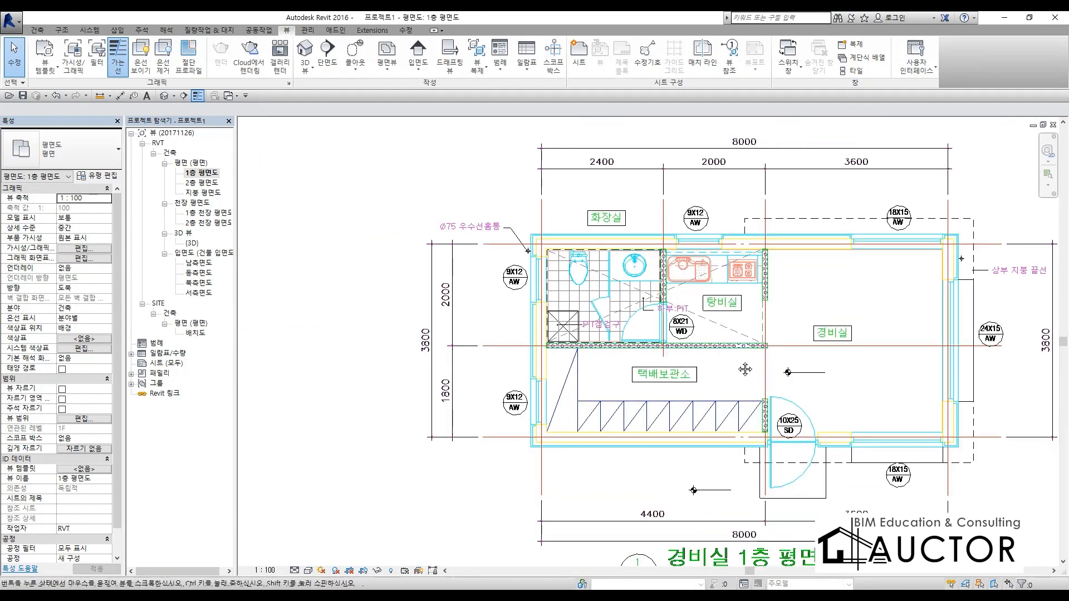
{"action": "scroll", "coordinate": [601, 267], "scroll_direction": "down", "scroll_amount": 2}
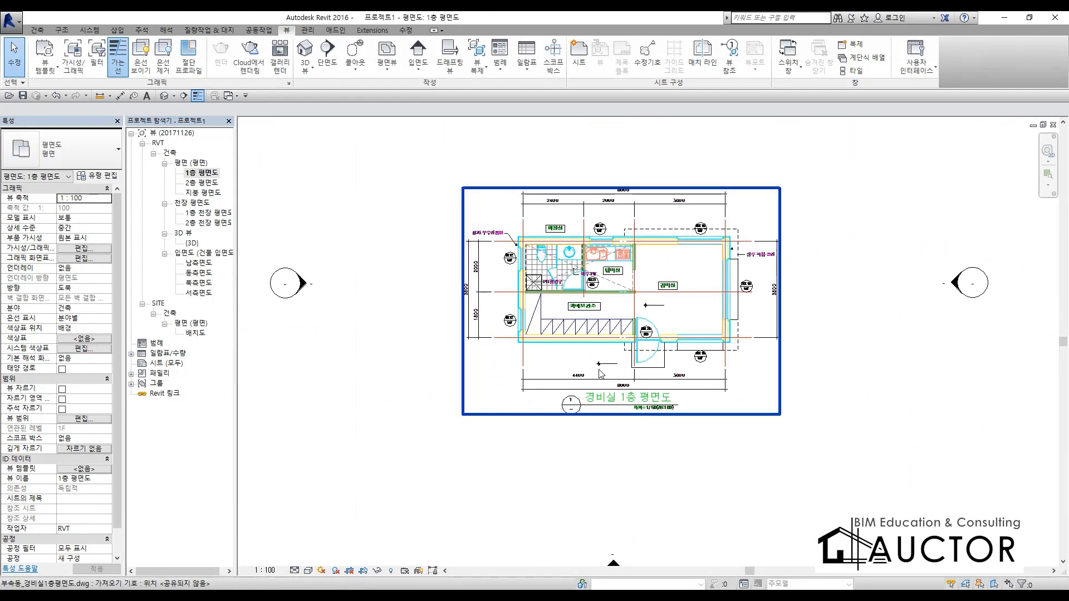
{"action": "key", "text": "ctrl+2"}
{"action": "mouse_move", "coordinate": [497, 483]}
{"action": "left_mouse_down"}
{"action": "mouse_move", "coordinate": [462, 470]}
{"action": "mouse_move", "coordinate": [480, 468]}
{"action": "mouse_move", "coordinate": [483, 167]}
{"action": "mouse_move", "coordinate": [490, 184]}
{"action": "mouse_move", "coordinate": [415, 48]}
{"action": "mouse_move", "coordinate": [444, 158]}
{"action": "left_mouse_up"}
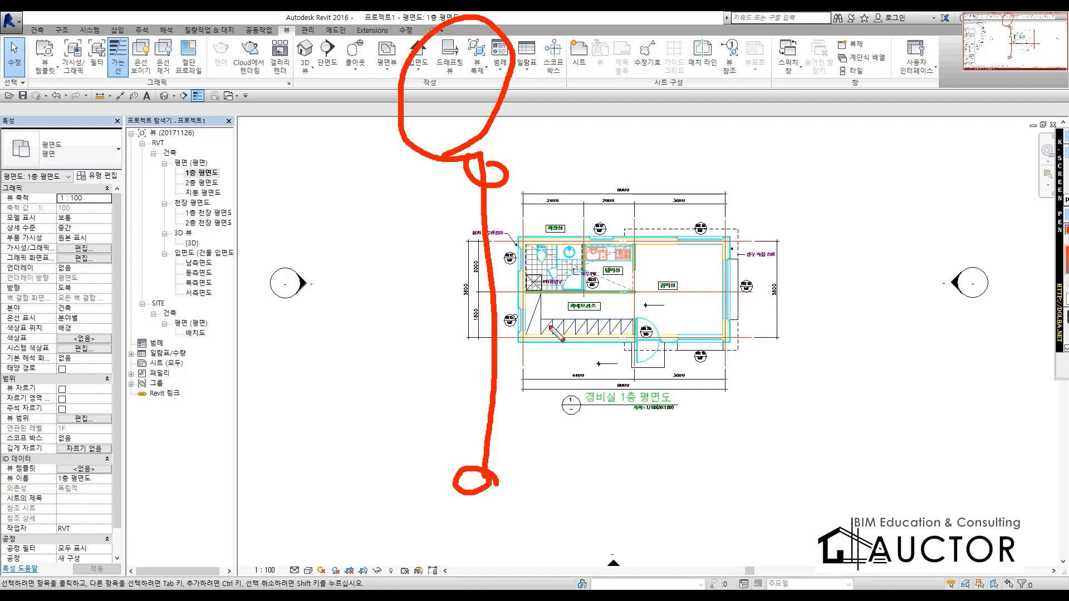
{"action": "mouse_move", "coordinate": [891, 341]}
{"action": "left_mouse_down"}
{"action": "mouse_move", "coordinate": [909, 352]}
{"action": "mouse_move", "coordinate": [336, 342]}
{"action": "mouse_move", "coordinate": [361, 284]}
{"action": "mouse_move", "coordinate": [265, 389]}
{"action": "mouse_move", "coordinate": [381, 329]}
{"action": "left_mouse_up"}
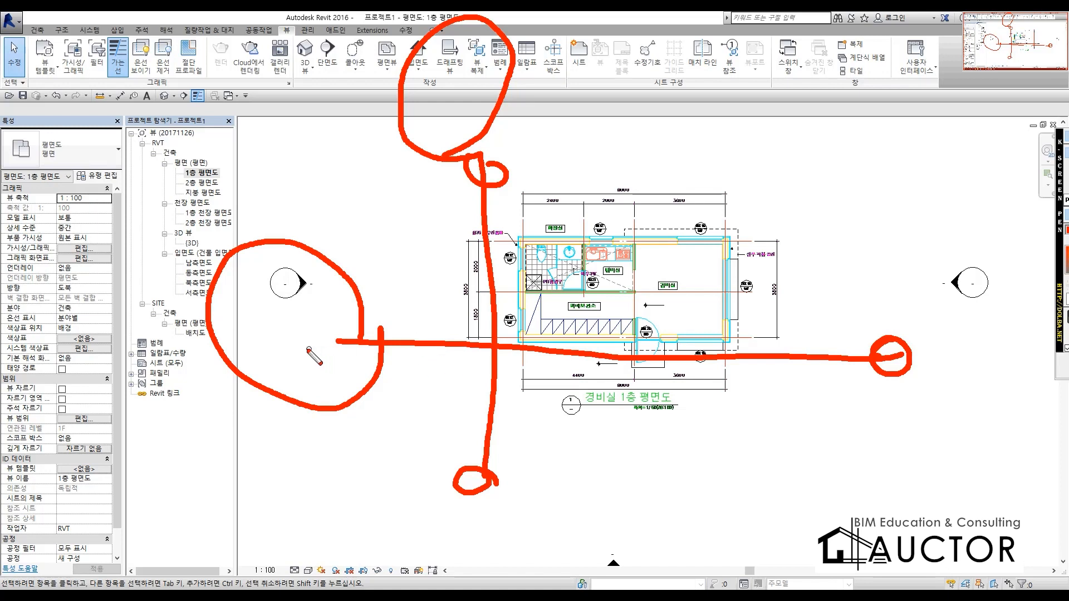
- Sketch further vertical and horizontal grid strokes and a curved arrow over the 경비실 plan with the red screen pen, and clear all marks
{"action": "mouse_move", "coordinate": [358, 340]}
{"action": "left_mouse_down"}
{"action": "mouse_move", "coordinate": [292, 249]}
{"action": "mouse_move", "coordinate": [225, 264]}
{"action": "left_mouse_up"}
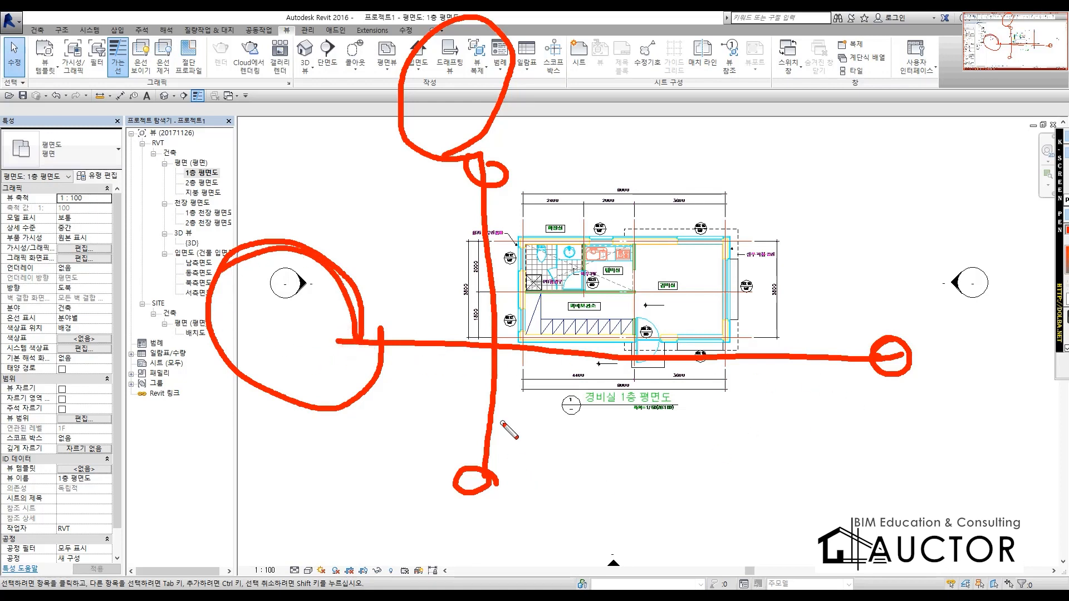
{"action": "left_click_drag", "start_coordinate": [548, 472], "coordinate": [539, 211]}
{"action": "left_click_drag", "start_coordinate": [637, 219], "coordinate": [638, 500]}
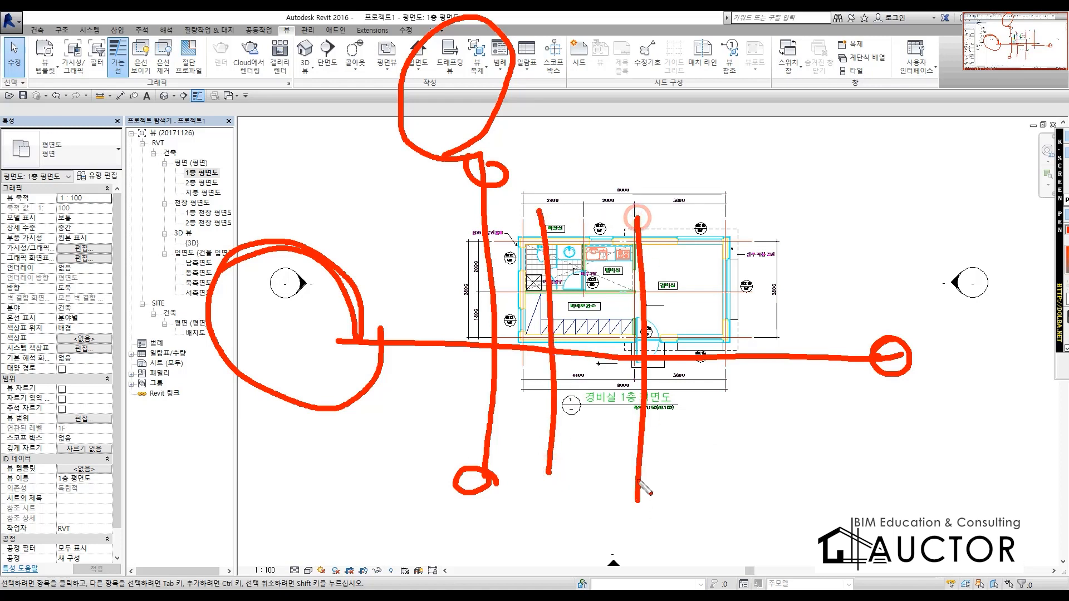
{"action": "left_click_drag", "start_coordinate": [486, 473], "coordinate": [495, 178]}
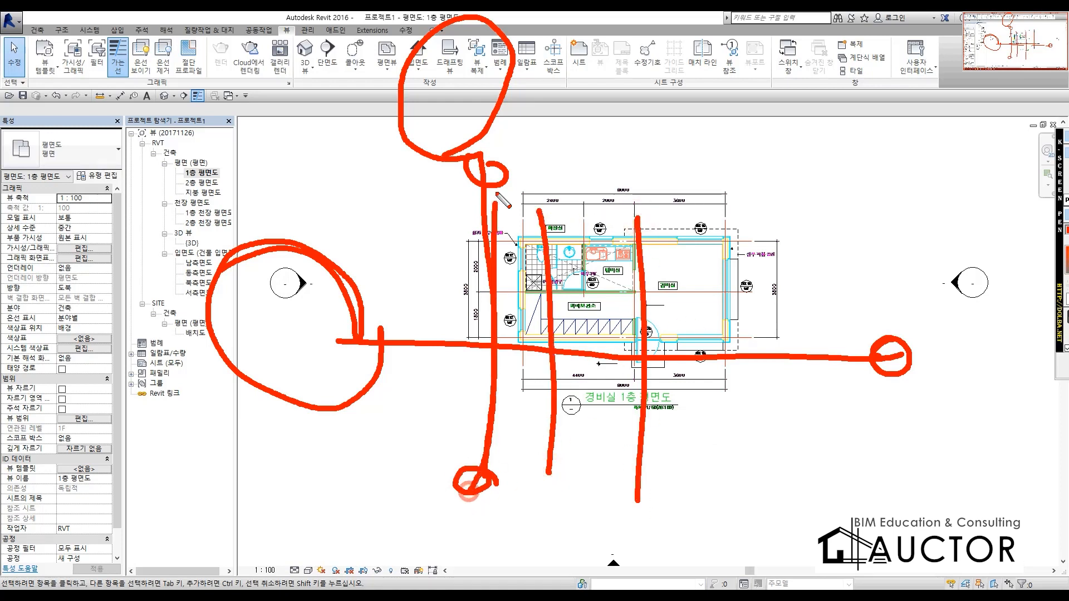
{"action": "left_click_drag", "start_coordinate": [602, 161], "coordinate": [582, 453]}
{"action": "left_click_drag", "start_coordinate": [658, 180], "coordinate": [646, 475]}
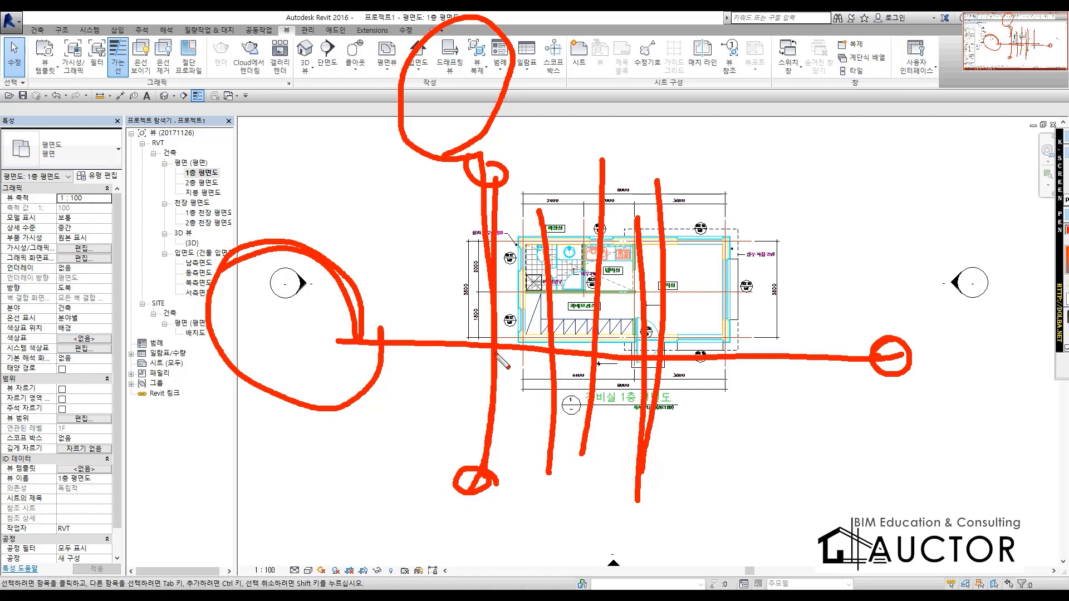
{"action": "left_click_drag", "start_coordinate": [491, 473], "coordinate": [496, 146]}
{"action": "left_click_drag", "start_coordinate": [868, 359], "coordinate": [357, 377]}
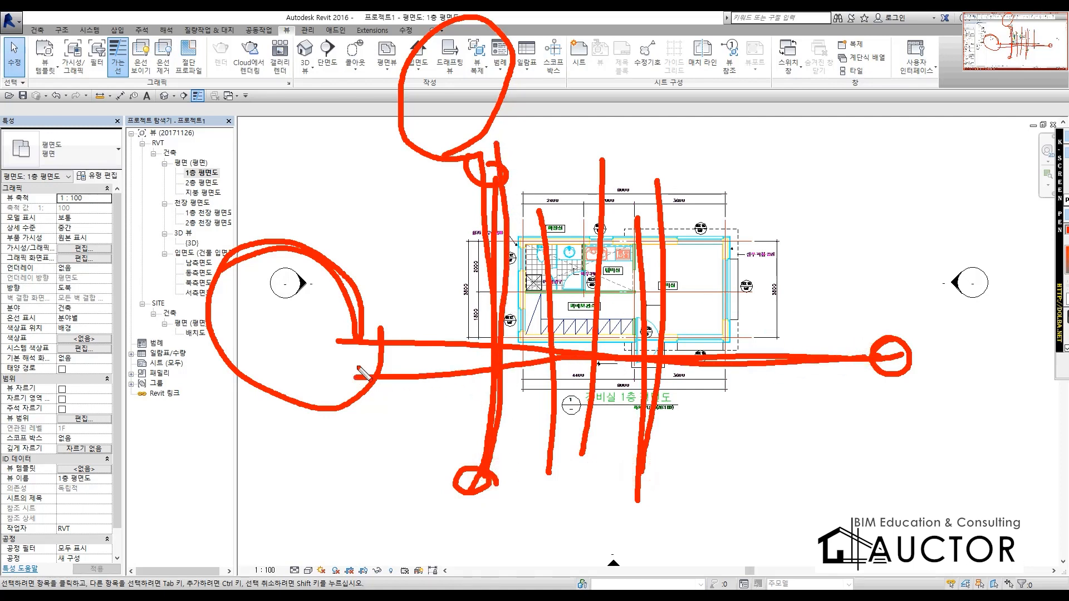
{"action": "mouse_move", "coordinate": [446, 240]}
{"action": "left_mouse_down"}
{"action": "mouse_move", "coordinate": [558, 196]}
{"action": "mouse_move", "coordinate": [696, 221]}
{"action": "left_mouse_up"}
{"action": "left_click_drag", "start_coordinate": [720, 203], "coordinate": [678, 169]}
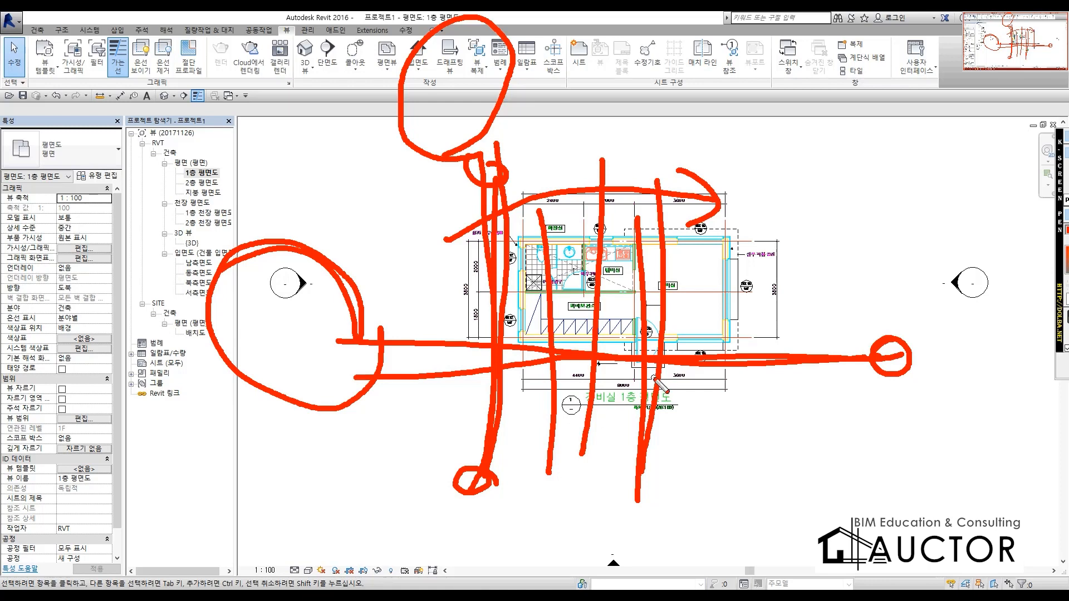
{"action": "key", "text": "Escape"}
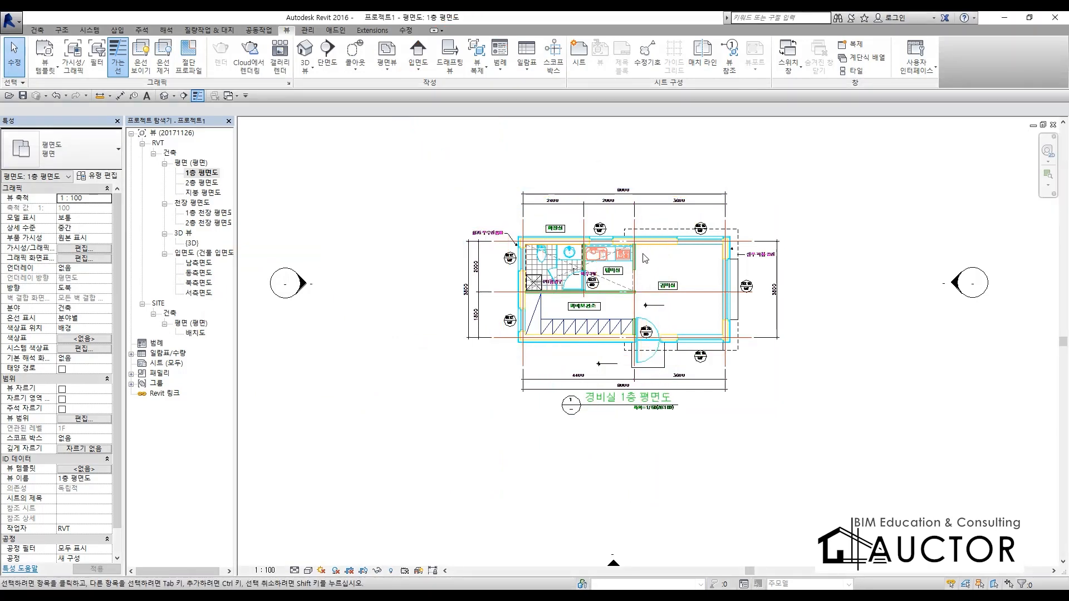
- Circle the 레벨 and 그리드 commands among the 건축 tools with the red screen pen, and clear the mark
{"action": "left_click", "coordinate": [38, 31]}
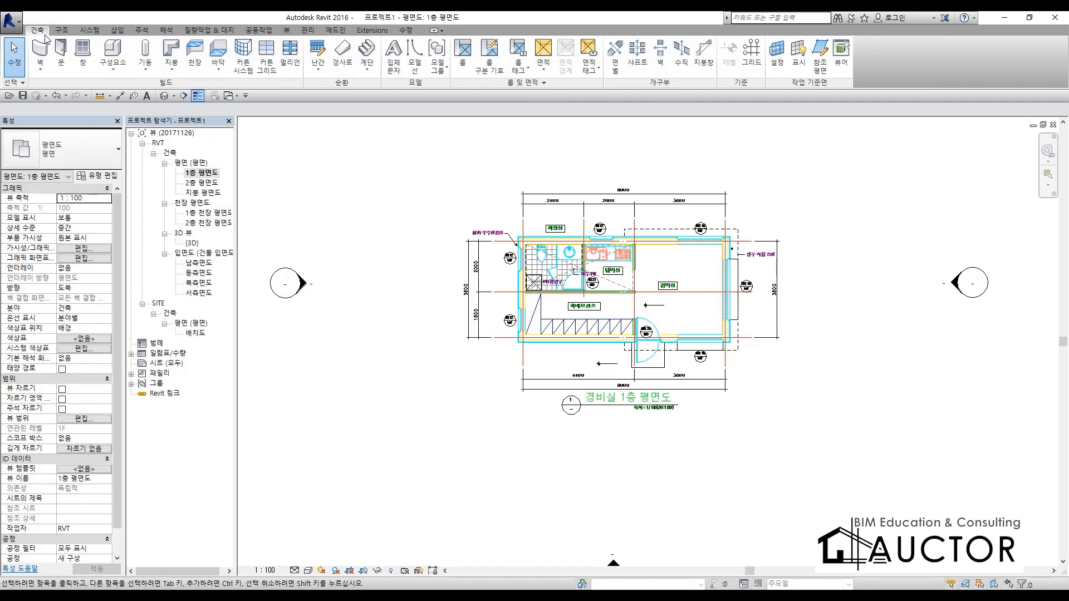
{"action": "key", "text": "ctrl+2"}
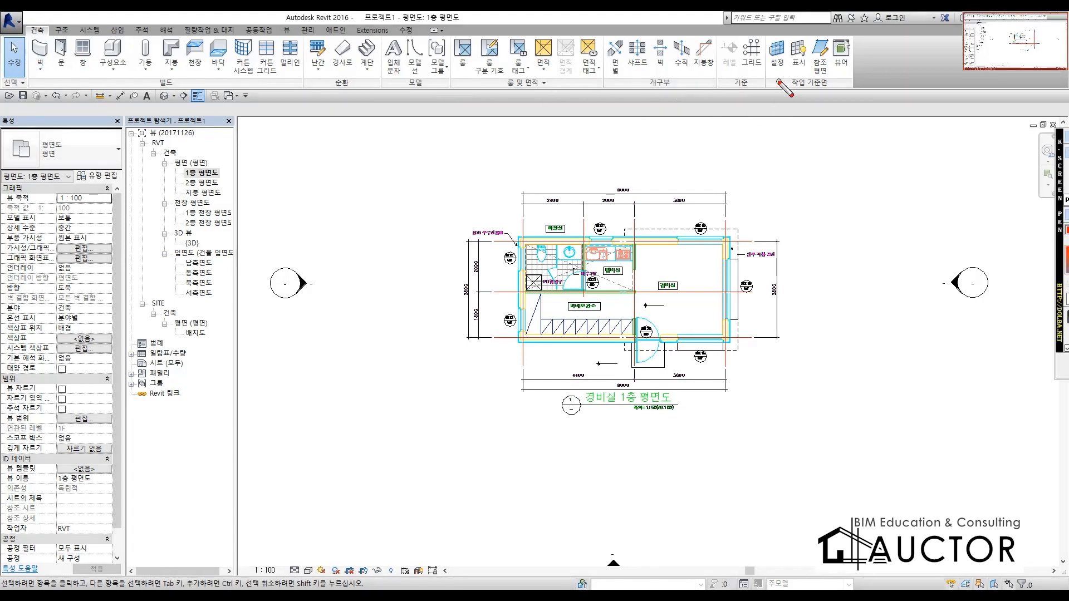
{"action": "mouse_move", "coordinate": [778, 81]}
{"action": "left_mouse_down"}
{"action": "mouse_move", "coordinate": [730, 83]}
{"action": "mouse_move", "coordinate": [771, 34]}
{"action": "mouse_move", "coordinate": [768, 78]}
{"action": "left_mouse_up"}
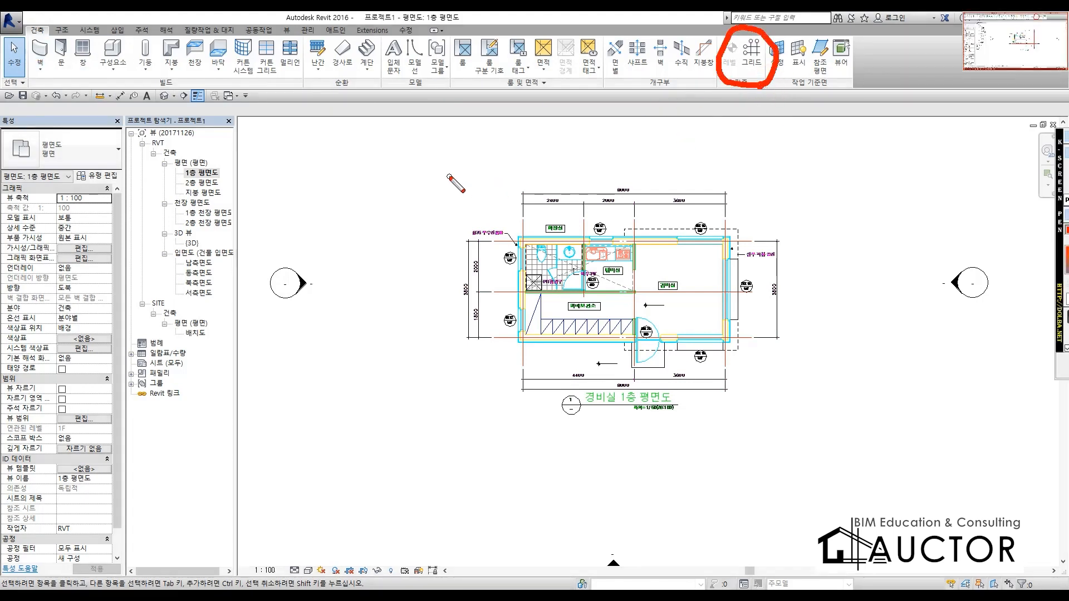
{"action": "key", "text": "Escape"}
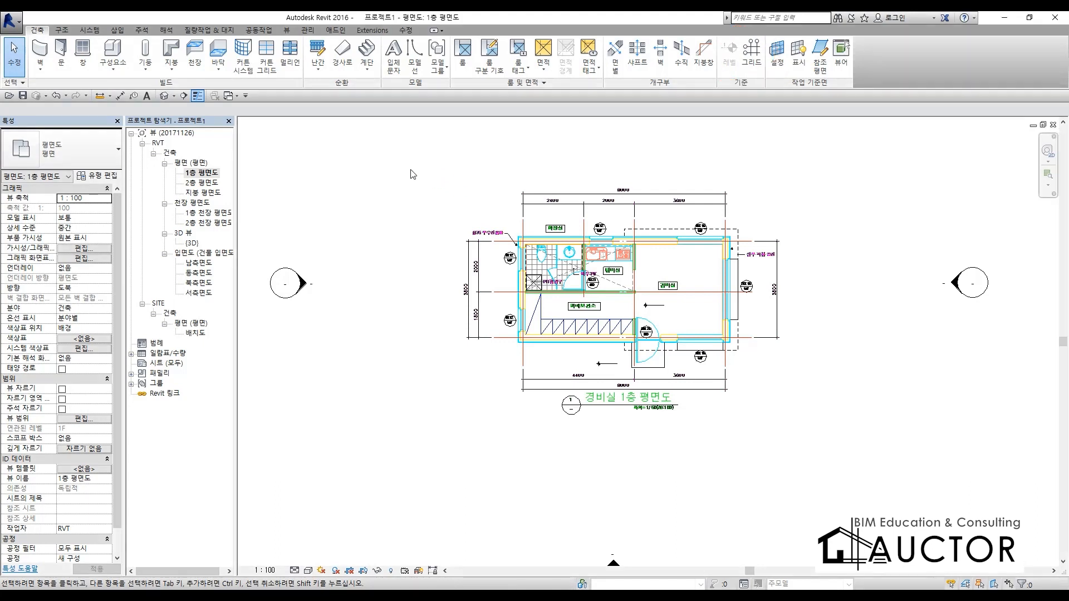
- Circle the same 기준 commands among the 구조 tools in red, clear the mark, and compare them with the 건축 tools
{"action": "left_click", "coordinate": [61, 30]}
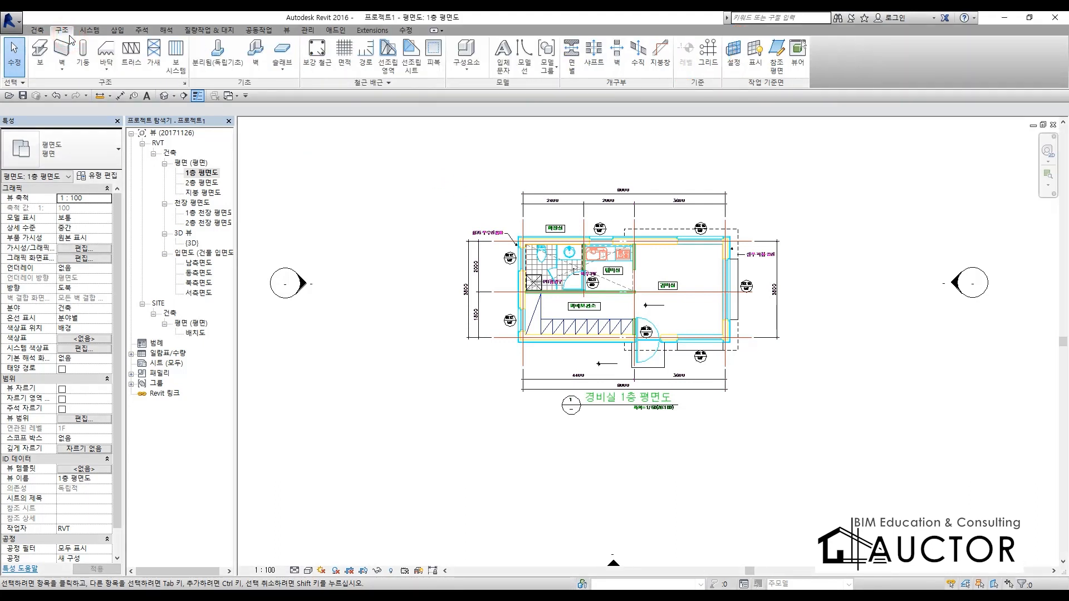
{"action": "key", "text": "F9"}
{"action": "mouse_move", "coordinate": [731, 89]}
{"action": "left_mouse_down"}
{"action": "mouse_move", "coordinate": [679, 51]}
{"action": "mouse_move", "coordinate": [729, 76]}
{"action": "left_mouse_up"}
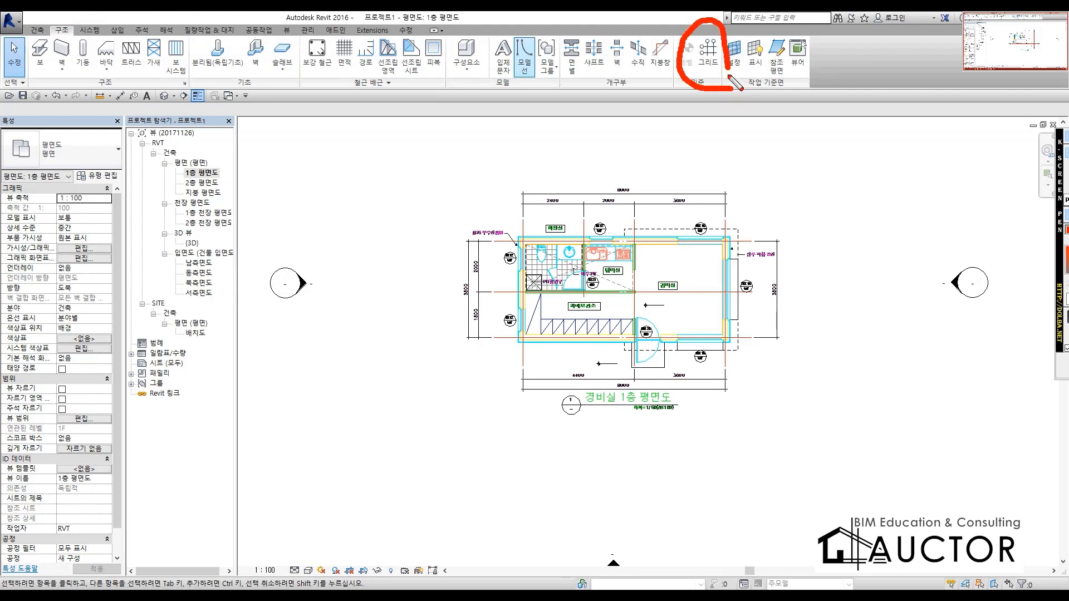
{"action": "key", "text": "Escape"}
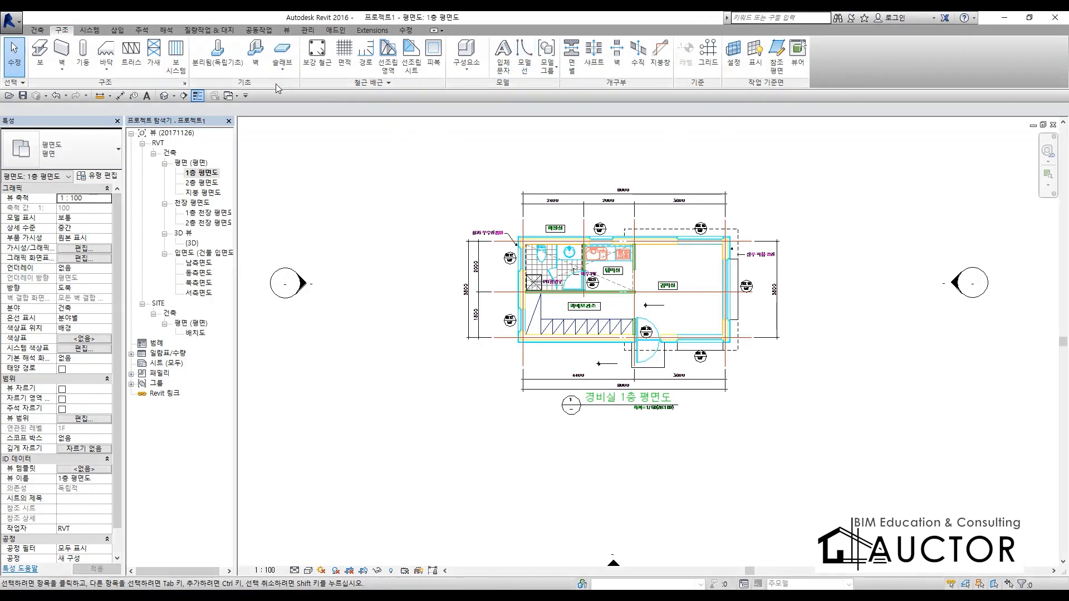
{"action": "left_click", "coordinate": [37, 29]}
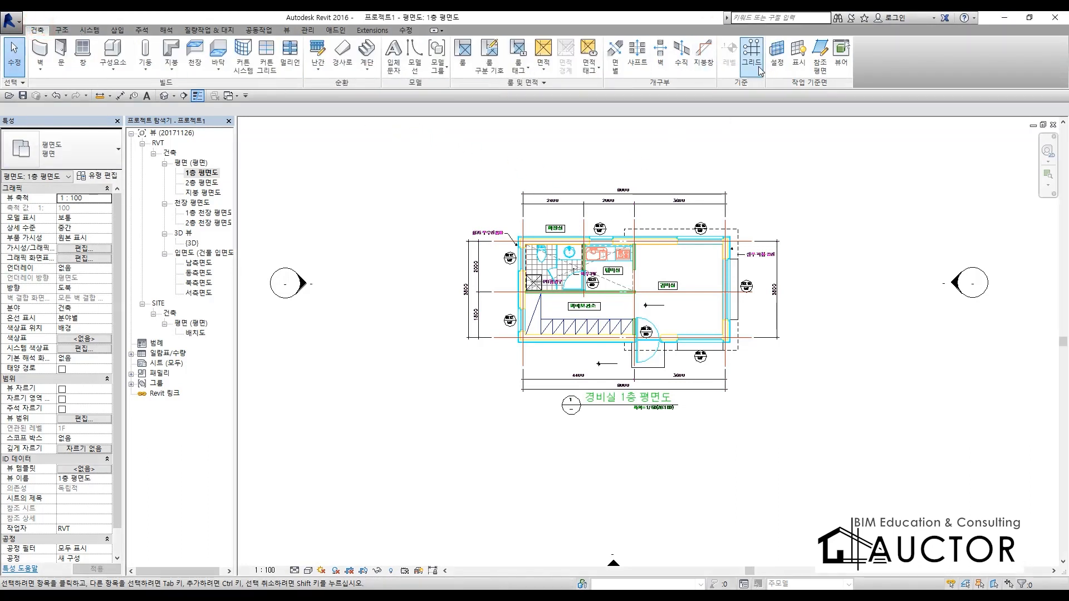
{"action": "left_click", "coordinate": [61, 29]}
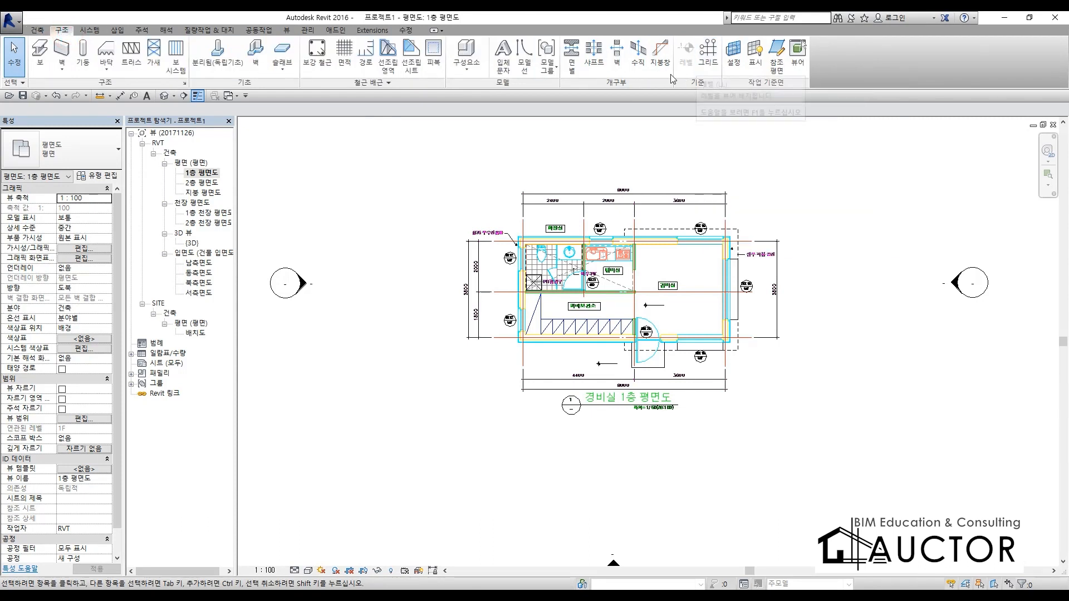
- Try creating three vertical grids with Pick Lines from the DWG's vertical centerlines at the 경비실's west wall, middle and east wall
{"action": "left_click", "coordinate": [39, 32]}
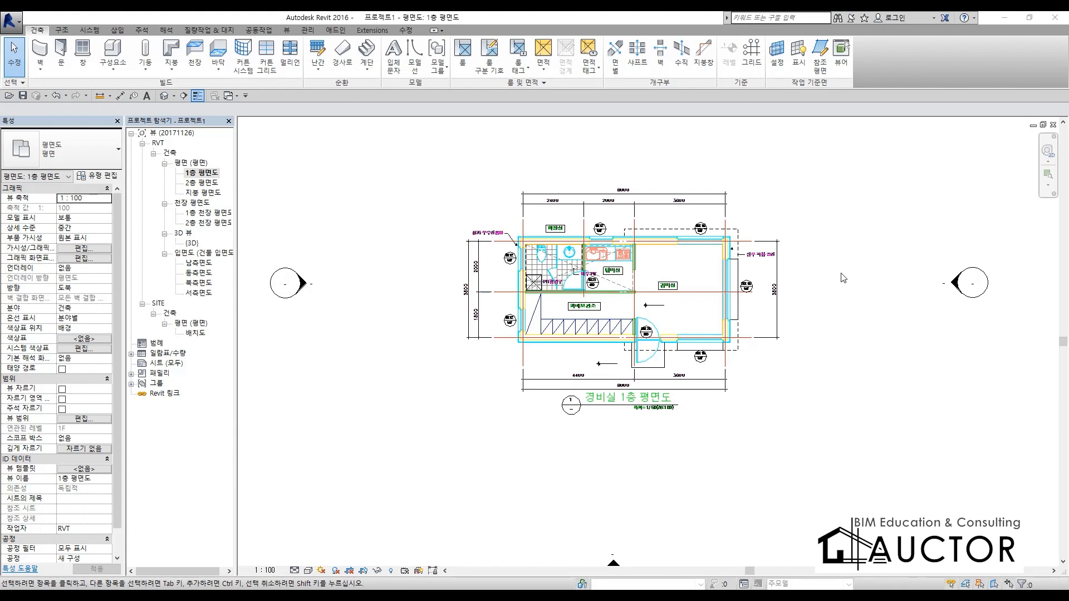
{"action": "left_click", "coordinate": [751, 61]}
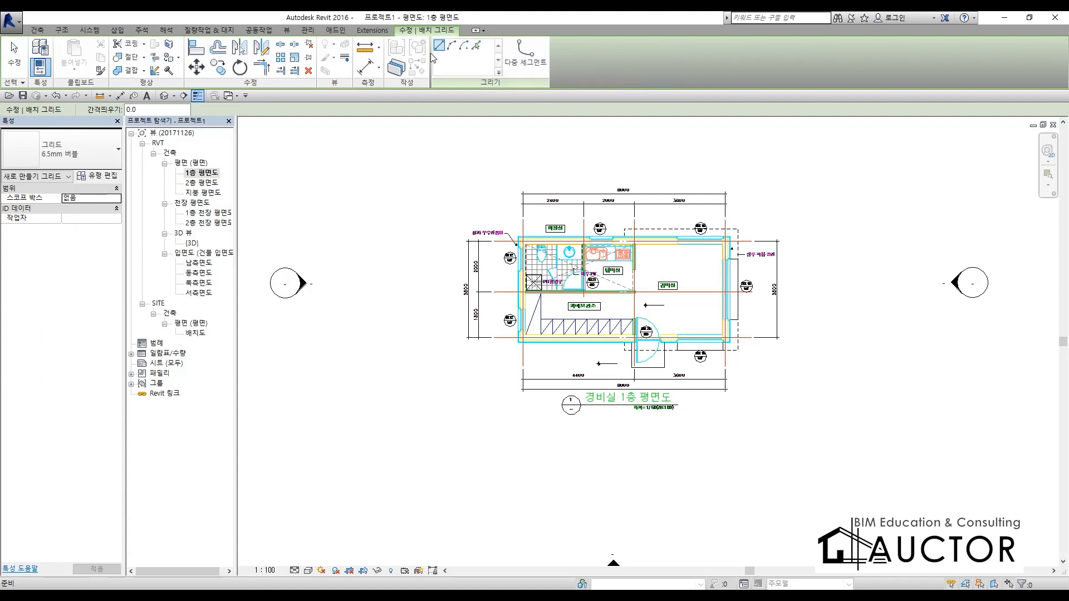
{"action": "left_click", "coordinate": [476, 47]}
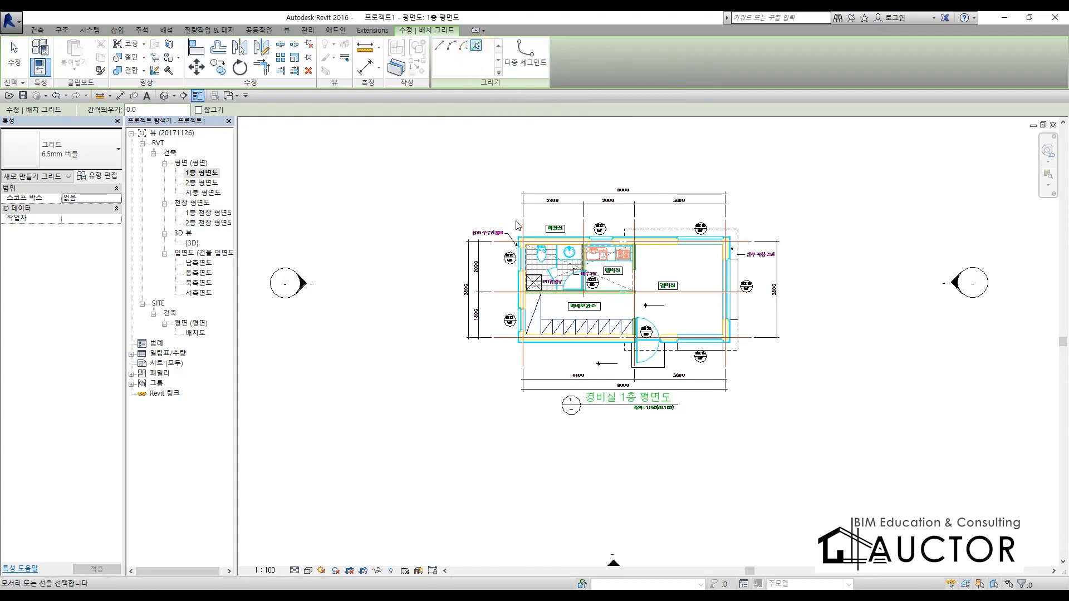
{"action": "left_click", "coordinate": [523, 245]}
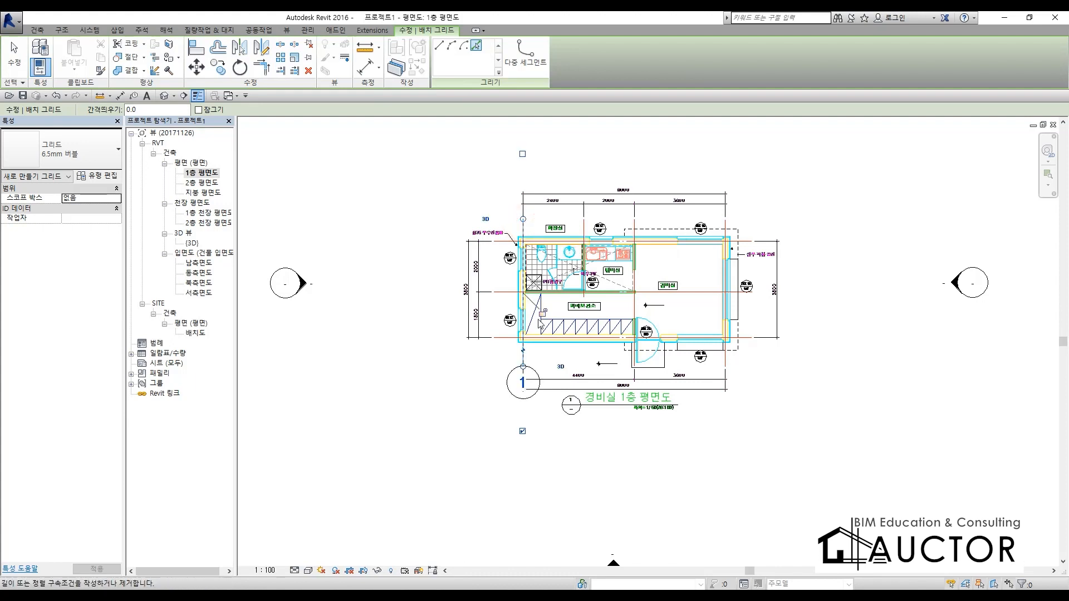
{"action": "left_click", "coordinate": [635, 361]}
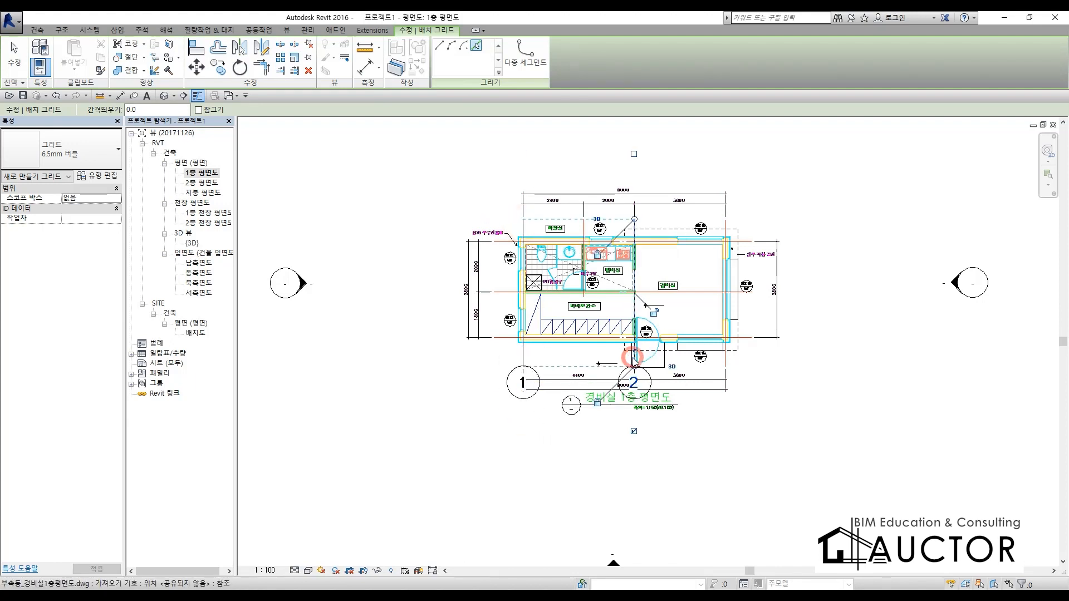
{"action": "left_click", "coordinate": [726, 357]}
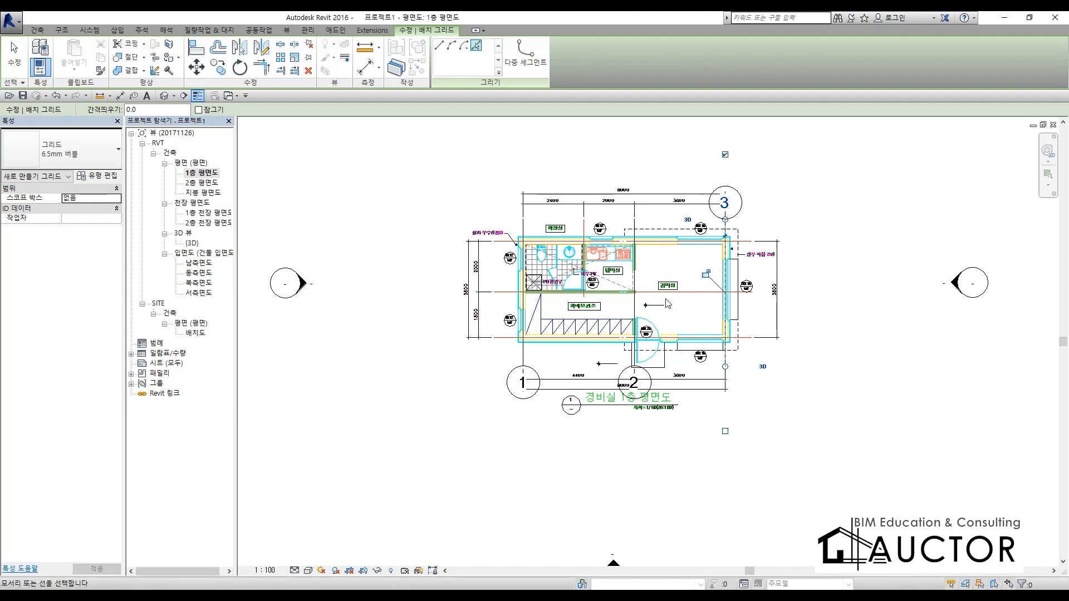
{"action": "key", "text": "Escape"}
{"action": "key", "text": "Escape"}
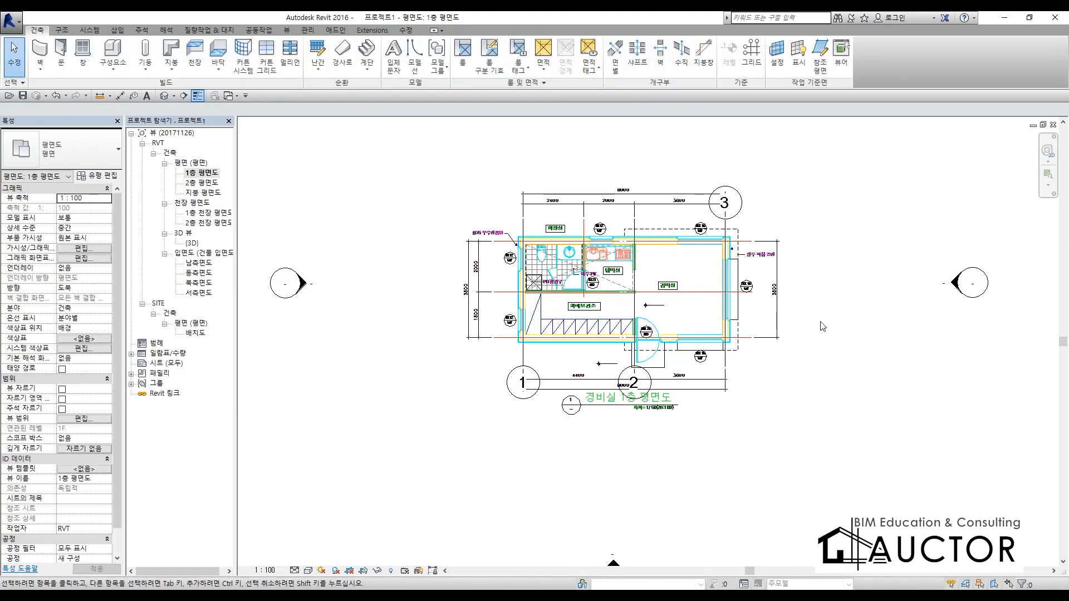
- Undo the three grids picked from the DWG centerlines
{"action": "key", "text": "ctrl+z"}
{"action": "key", "text": "ctrl+z"}
{"action": "key", "text": "ctrl+z"}
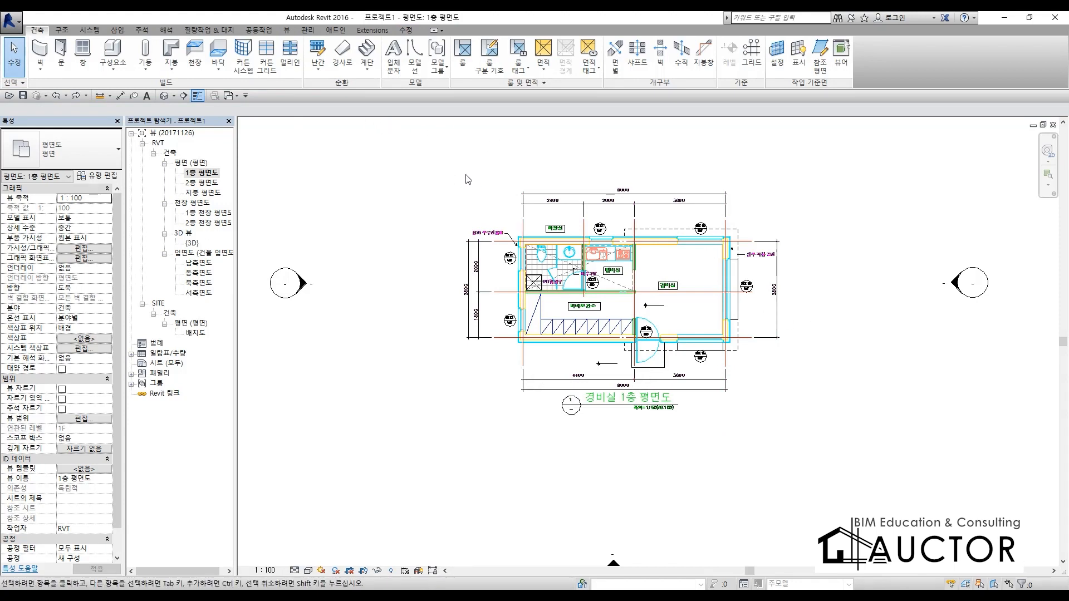
- Draw a vertical grid just west of the 경비실 plan, from well below the drawing up to above it
{"action": "left_click", "coordinate": [753, 65]}
{"action": "scroll", "coordinate": [668, 335], "scroll_direction": "down", "scroll_amount": 3}
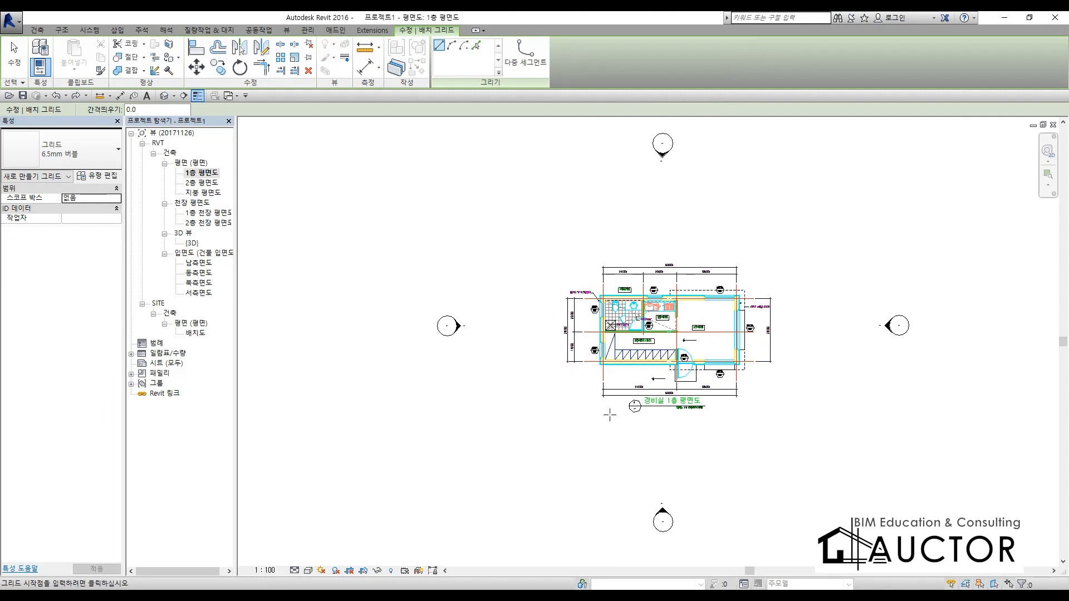
{"action": "left_click", "coordinate": [587, 507]}
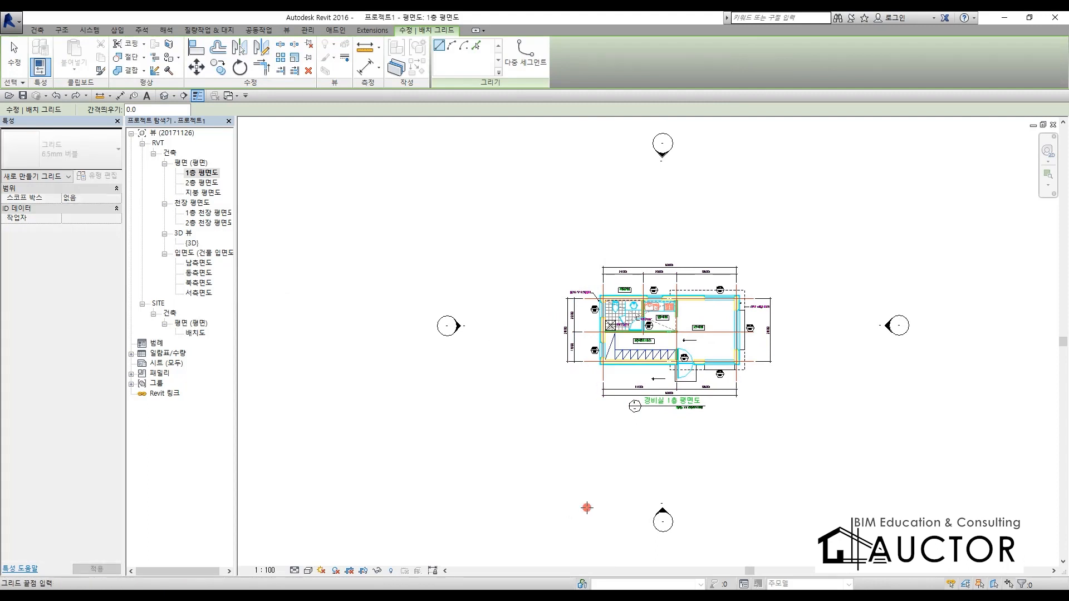
{"action": "left_click", "coordinate": [587, 177]}
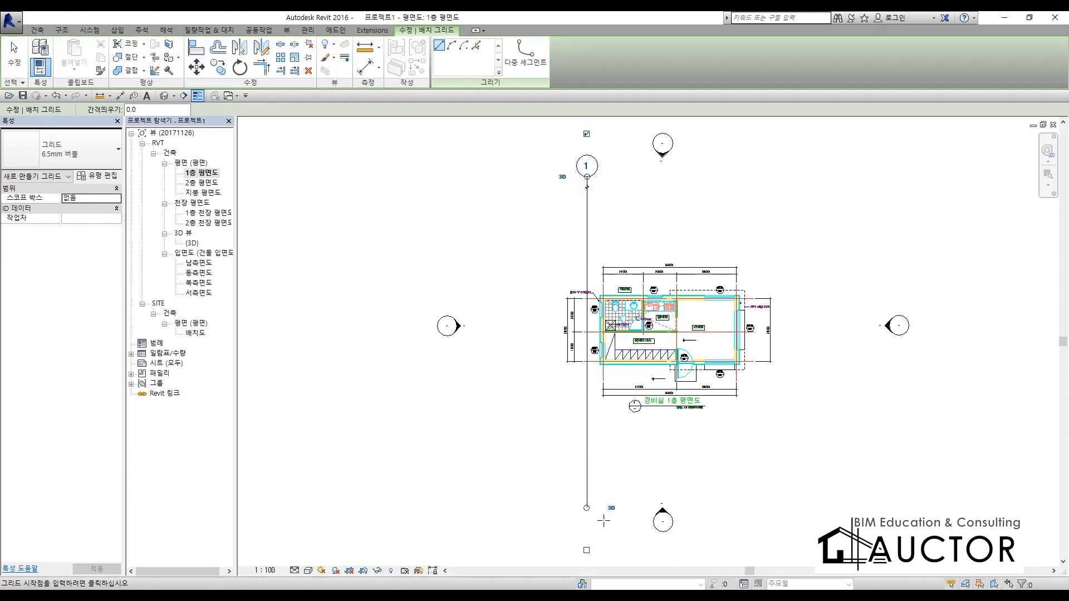
{"action": "key", "text": "Escape"}
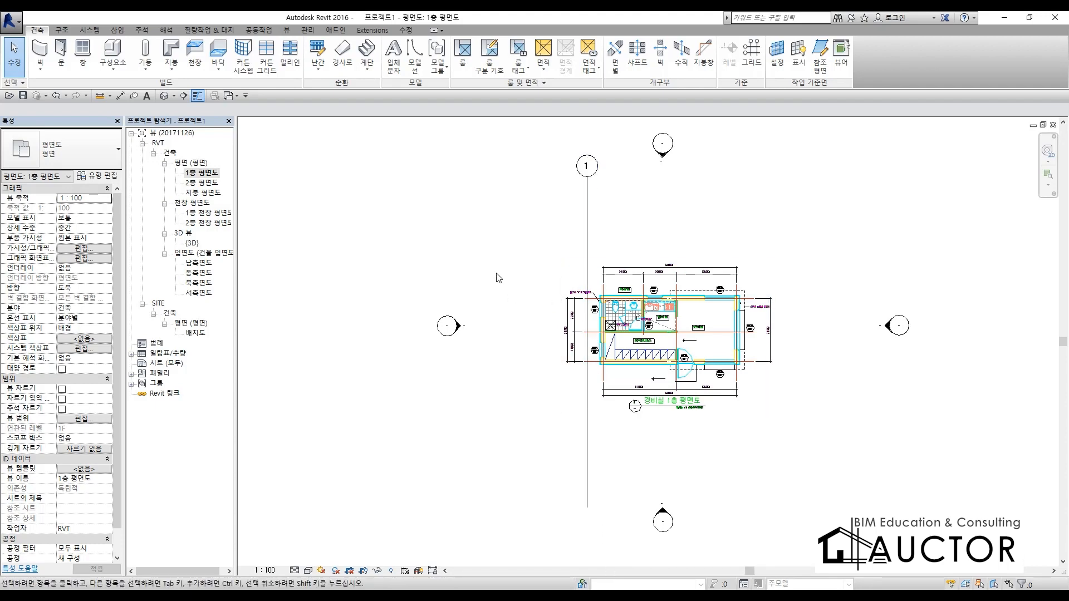
- Select the new vertical grid and examine the controls around its upper bubble
{"action": "left_click", "coordinate": [530, 228]}
{"action": "scroll", "coordinate": [596, 170], "scroll_direction": "up", "scroll_amount": 2}
{"action": "middle_click_drag", "start_coordinate": [597, 174], "coordinate": [589, 299]}
{"action": "scroll", "coordinate": [590, 303], "scroll_direction": "up", "scroll_amount": 3}
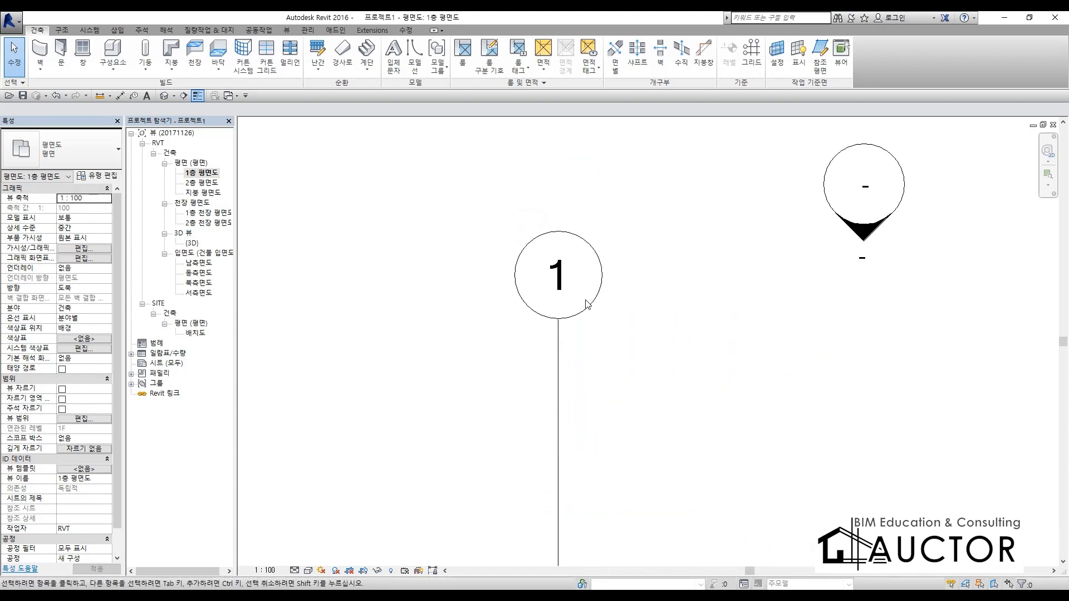
{"action": "left_click", "coordinate": [559, 377]}
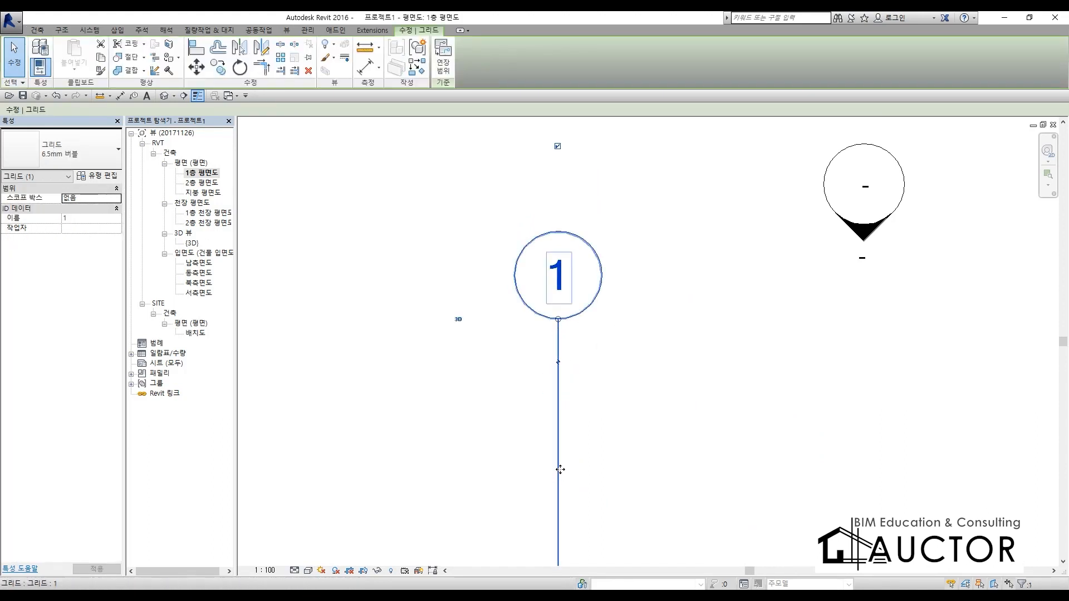
{"action": "scroll", "coordinate": [563, 274], "scroll_direction": "up", "scroll_amount": 1}
{"action": "scroll", "coordinate": [563, 274], "scroll_direction": "up", "scroll_amount": 1}
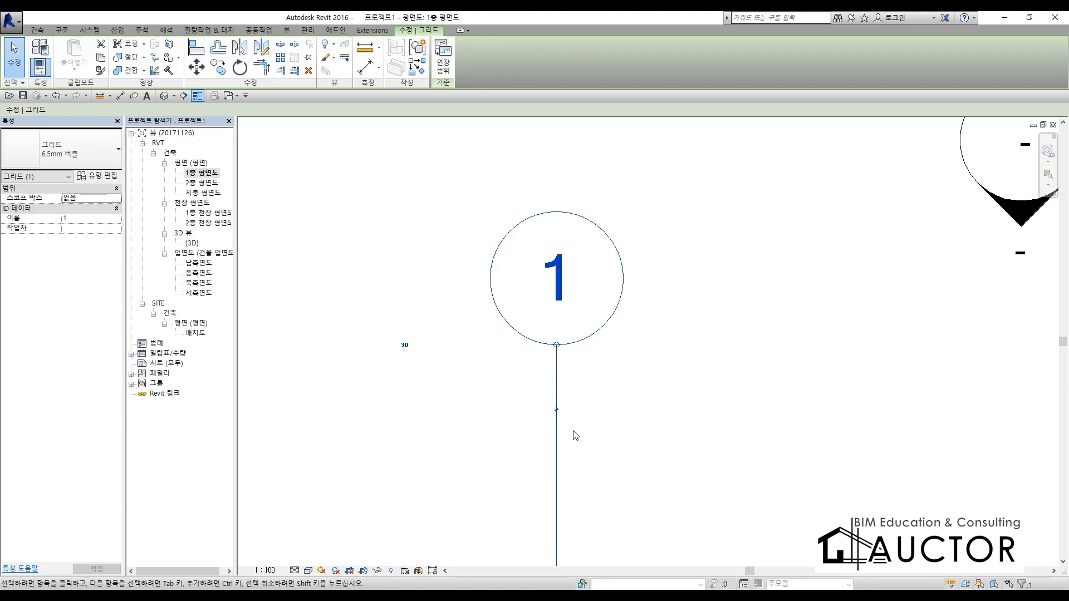
- Circle the elbow symbol below grid 1's bubble with the red pen, clear the mark, and add an elbow there
{"action": "key", "text": "ctrl+grave"}
{"action": "scroll", "coordinate": [554, 421], "scroll_direction": "up", "scroll_amount": 1}
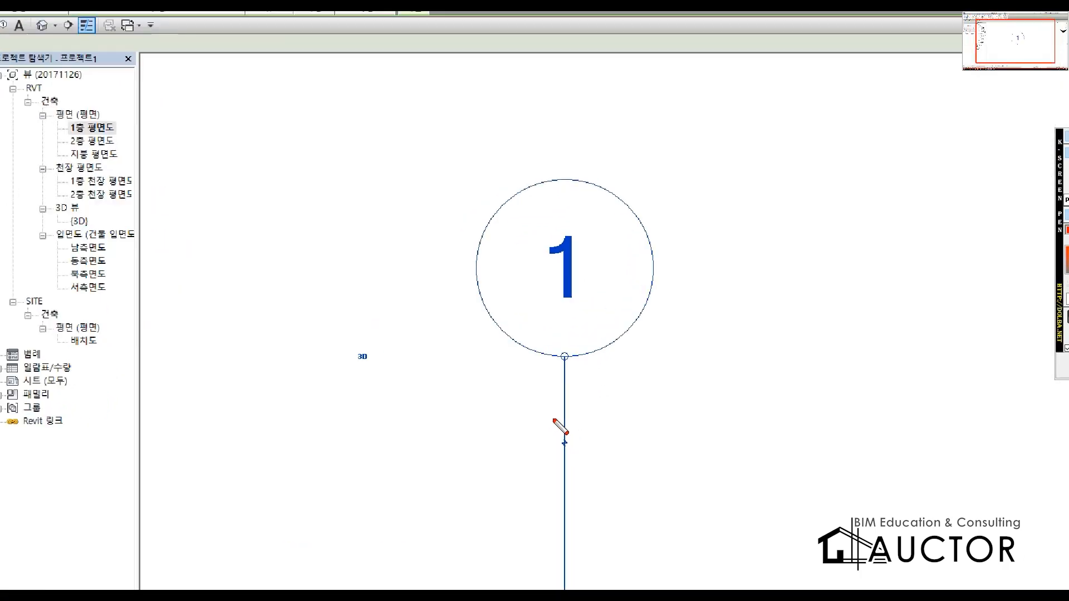
{"action": "scroll", "coordinate": [573, 379], "scroll_direction": "up", "scroll_amount": 1}
{"action": "mouse_move", "coordinate": [601, 374]}
{"action": "left_mouse_down"}
{"action": "mouse_move", "coordinate": [591, 378]}
{"action": "mouse_move", "coordinate": [564, 342]}
{"action": "mouse_move", "coordinate": [614, 363]}
{"action": "mouse_move", "coordinate": [601, 379]}
{"action": "left_mouse_up"}
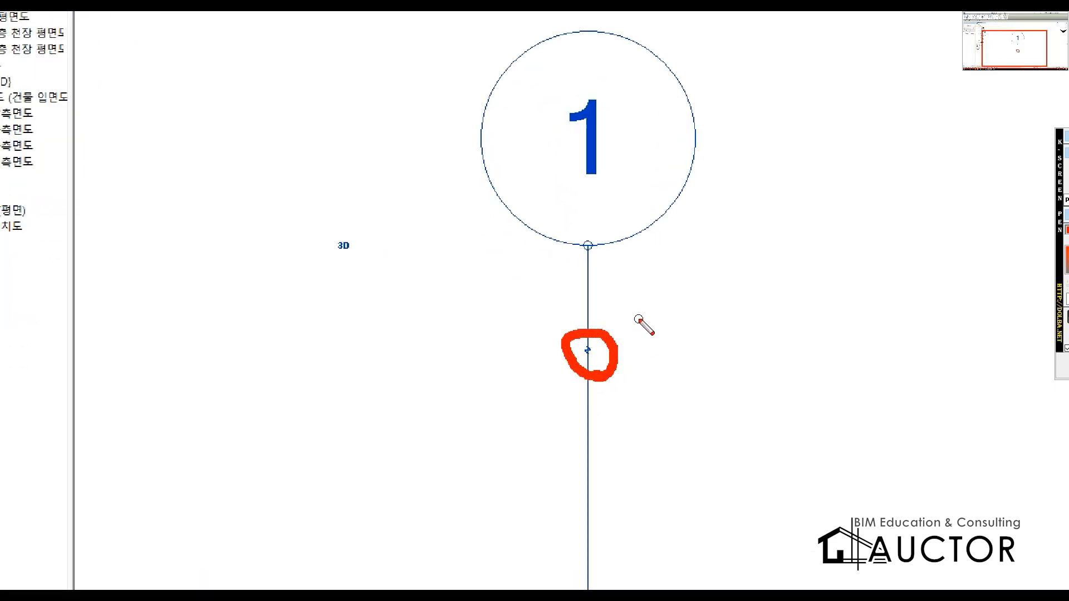
{"action": "key", "text": "Escape"}
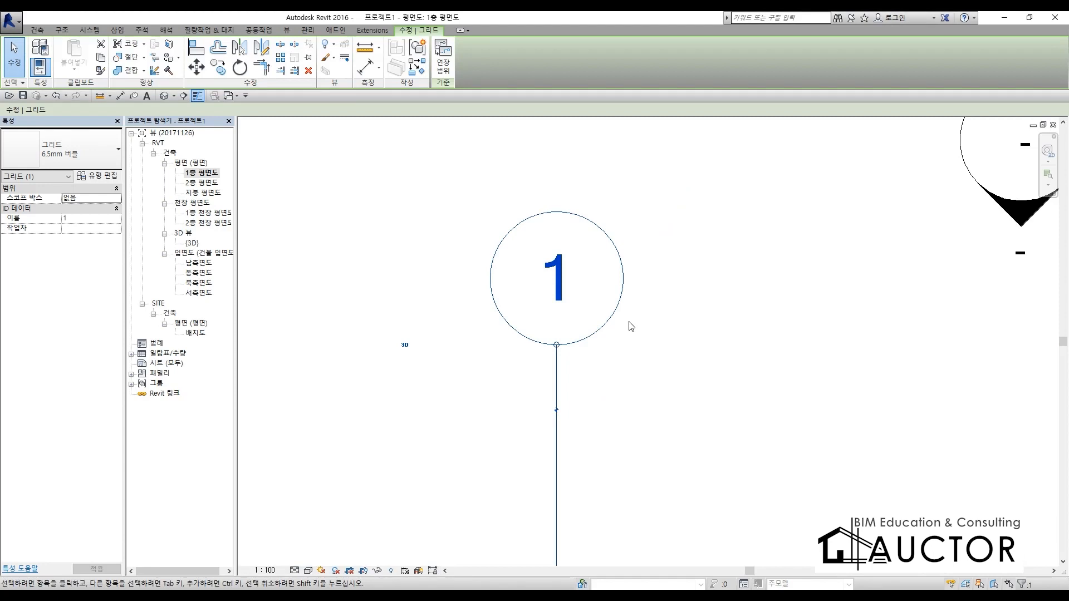
{"action": "left_click", "coordinate": [557, 411]}
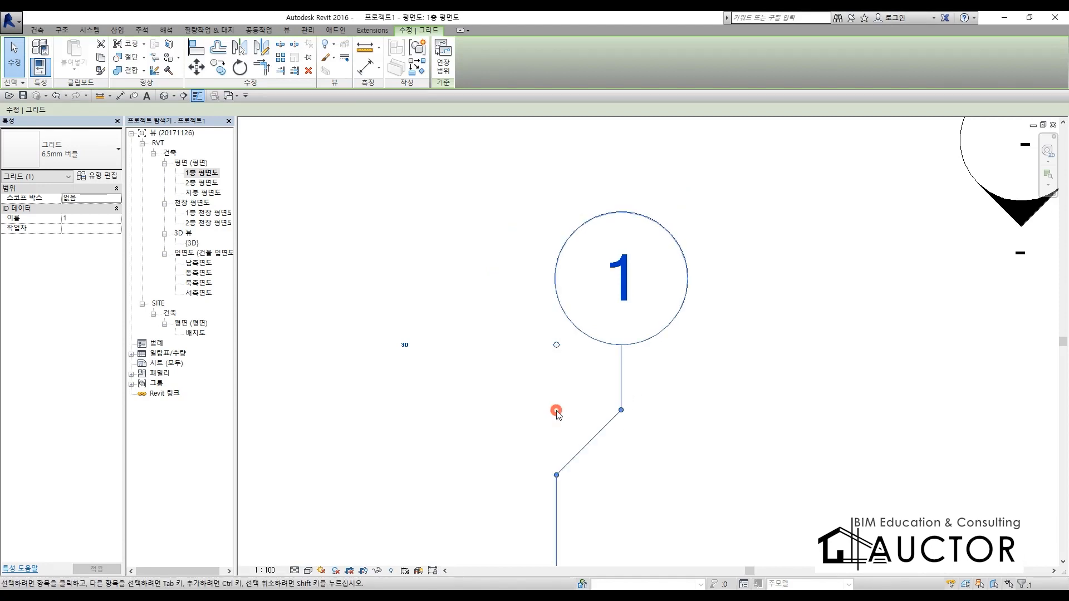
- Shift grid 1's upper bubble sideways with its elbow handle, then remove the elbow so the grid line is straight
{"action": "left_click_drag", "start_coordinate": [622, 410], "coordinate": [763, 400]}
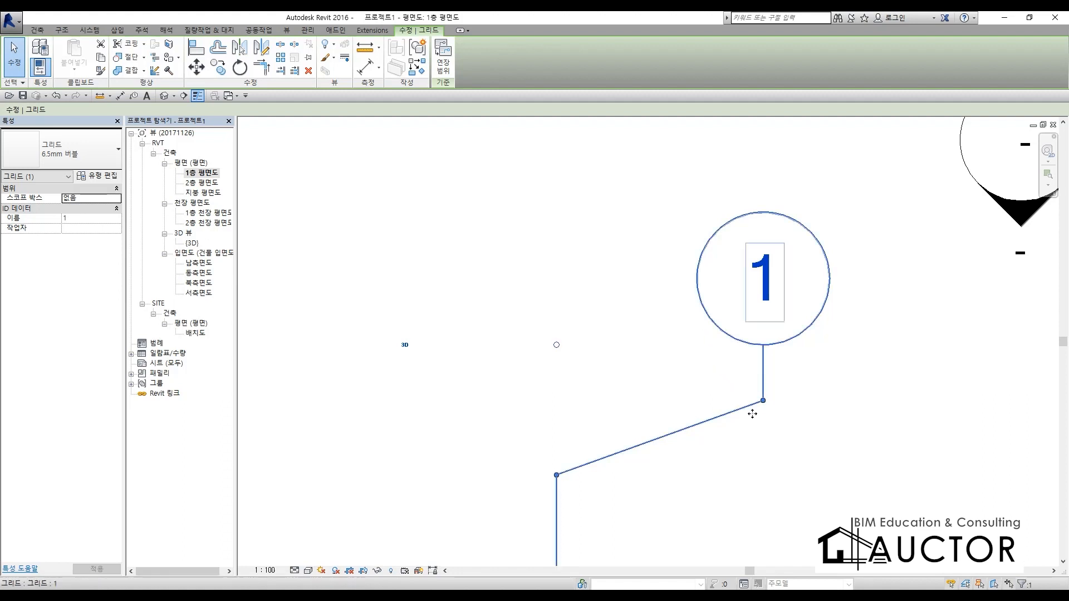
{"action": "left_click_drag", "start_coordinate": [762, 402], "coordinate": [680, 397]}
{"action": "left_click_drag", "start_coordinate": [670, 413], "coordinate": [557, 475]}
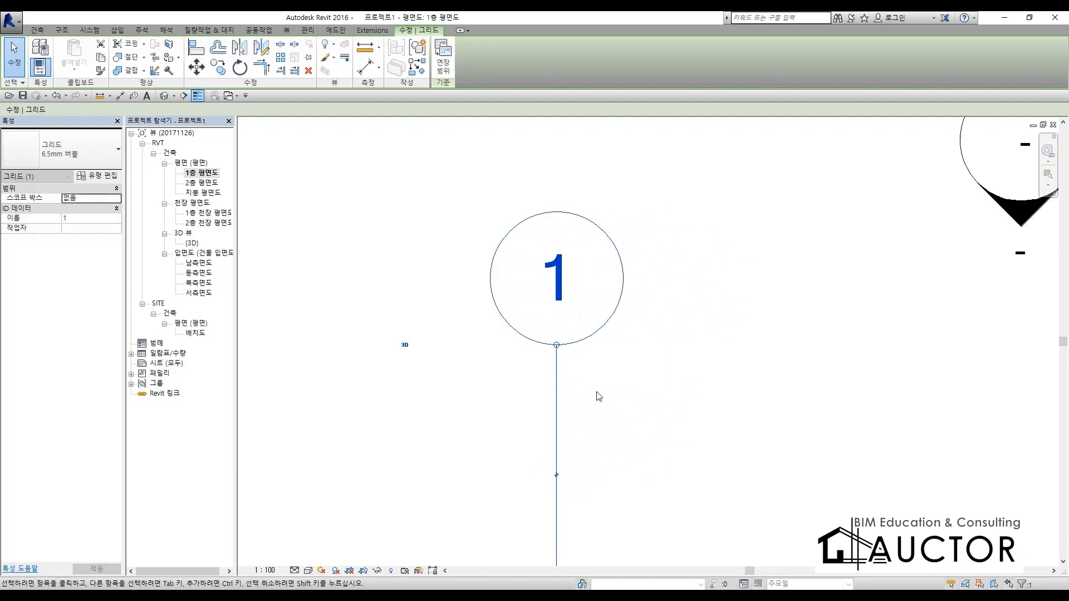
{"action": "left_click", "coordinate": [596, 390]}
{"action": "left_click", "coordinate": [555, 393]}
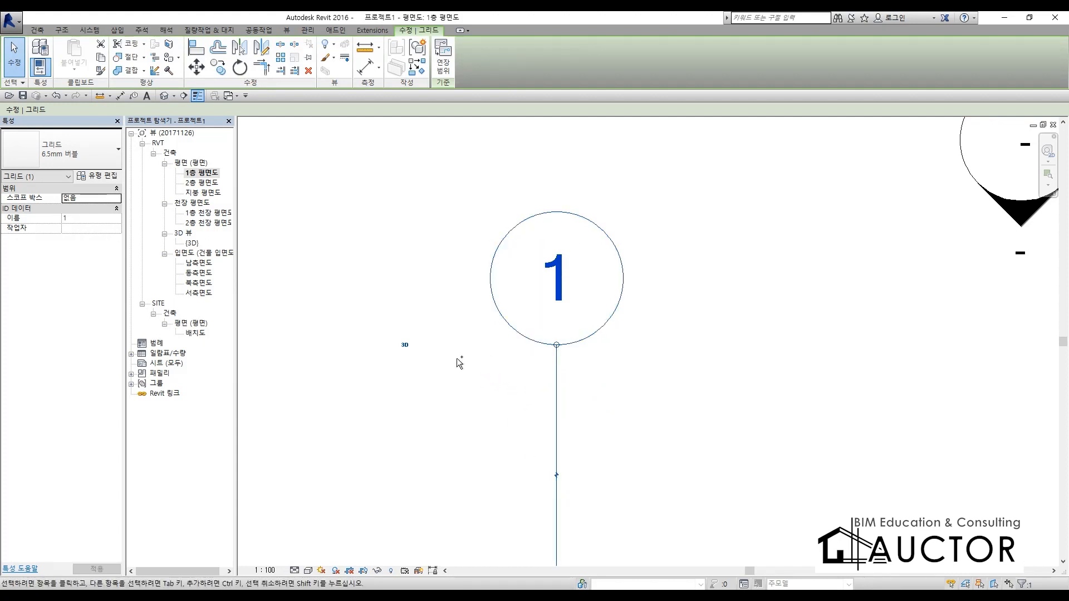
- Circle and underline the 3D extent label beside grid 1's bubble in red pen, write "3D" nearby, and clear the marks
{"action": "mouse_move", "coordinate": [423, 370]}
{"action": "left_mouse_down"}
{"action": "mouse_move", "coordinate": [409, 374]}
{"action": "mouse_move", "coordinate": [392, 348]}
{"action": "mouse_move", "coordinate": [436, 340]}
{"action": "mouse_move", "coordinate": [412, 382]}
{"action": "left_mouse_up"}
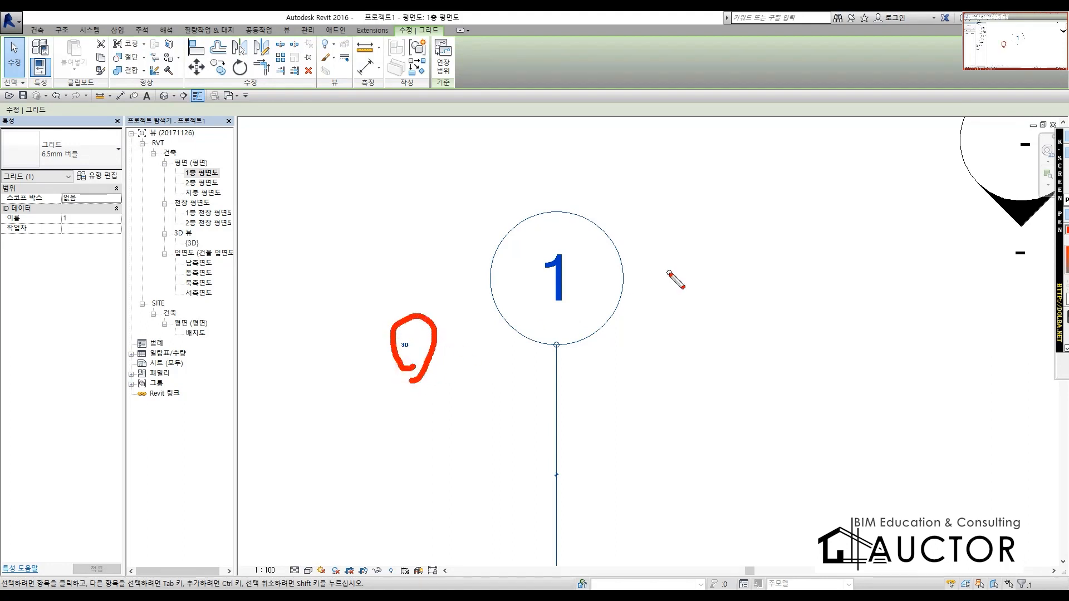
{"action": "mouse_move", "coordinate": [669, 272]}
{"action": "left_mouse_down"}
{"action": "mouse_move", "coordinate": [696, 339]}
{"action": "mouse_move", "coordinate": [735, 282]}
{"action": "mouse_move", "coordinate": [738, 351]}
{"action": "left_mouse_up"}
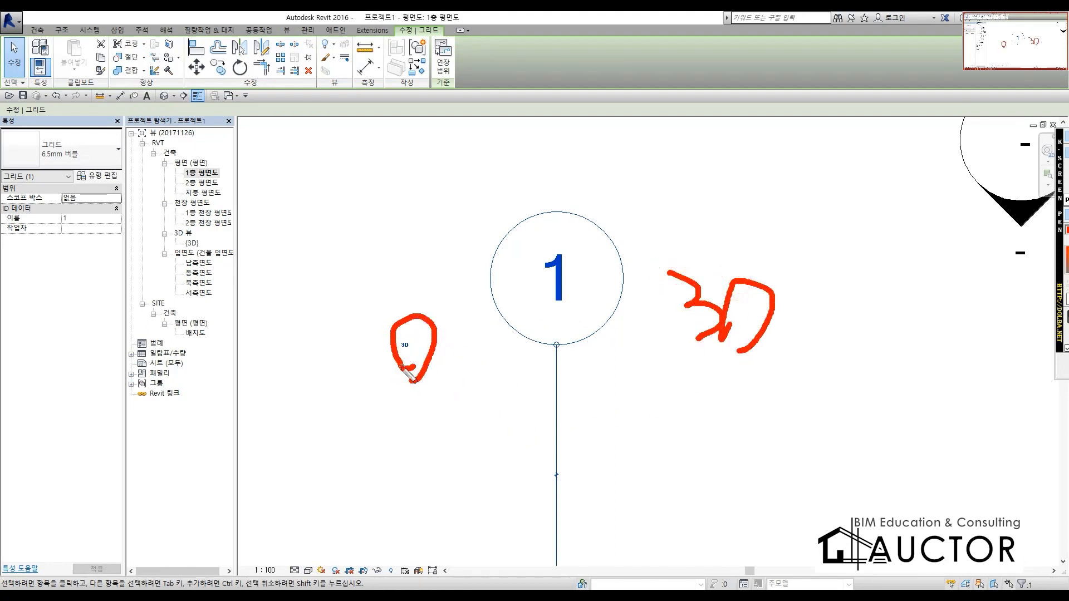
{"action": "left_click_drag", "start_coordinate": [401, 366], "coordinate": [444, 355]}
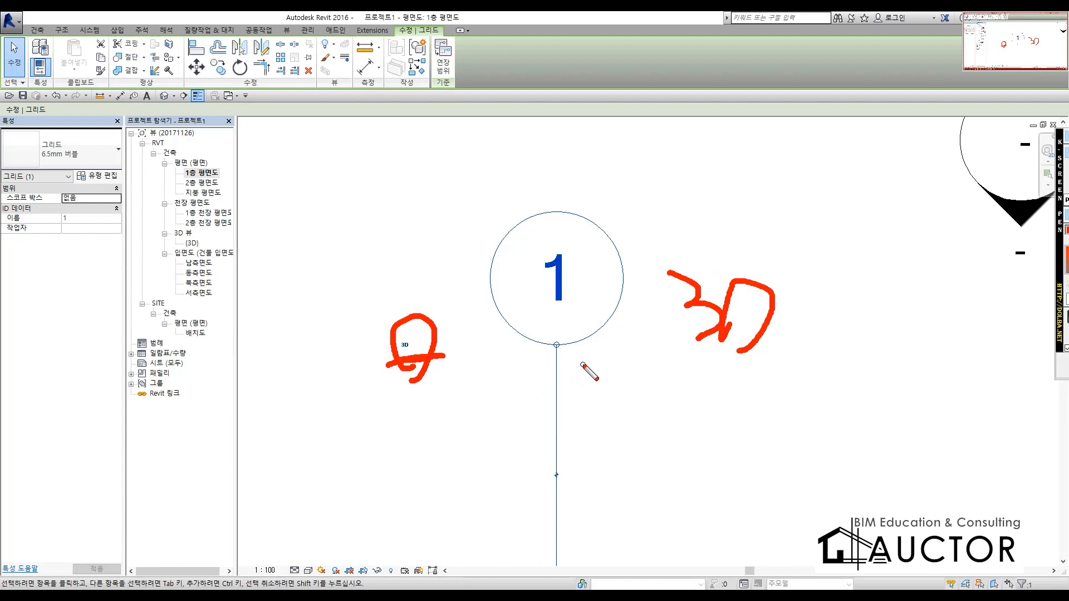
{"action": "key", "text": "Escape"}
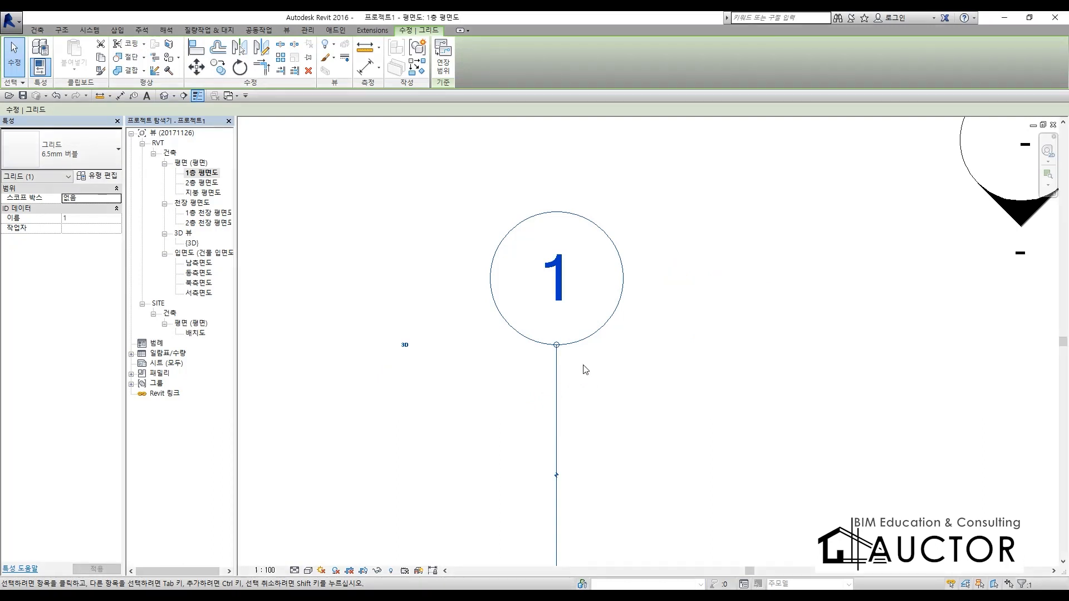
- Sketch two levels labelled F01 and F02 crossed by two vertical grids in red pen, mark 2D over the extent label, and clear the sketch
{"action": "left_click", "coordinate": [196, 14]}
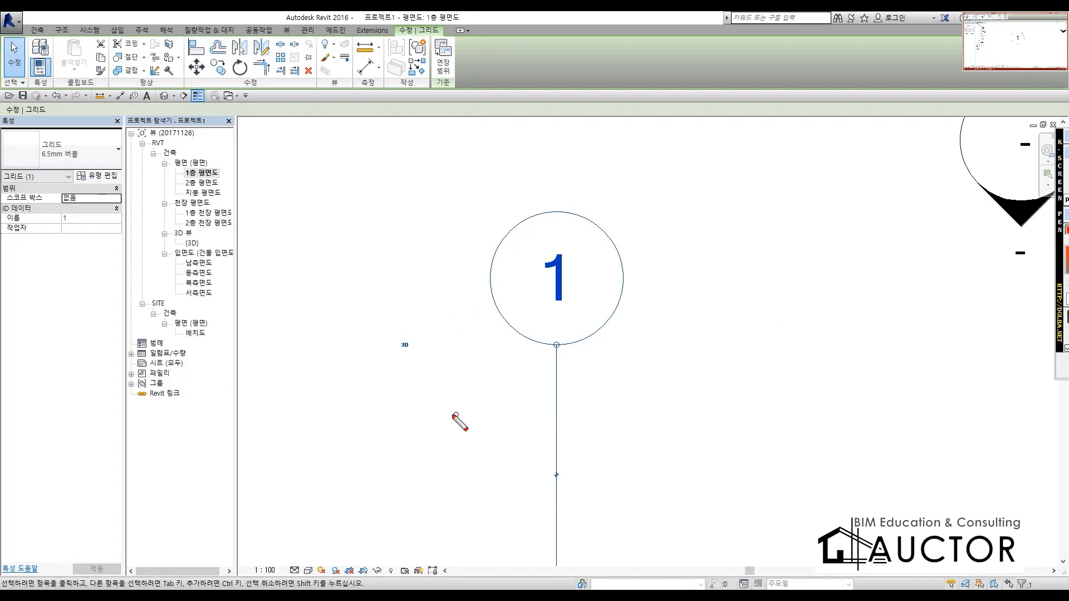
{"action": "left_click_drag", "start_coordinate": [385, 401], "coordinate": [645, 405]}
{"action": "left_click_drag", "start_coordinate": [693, 377], "coordinate": [792, 364]}
{"action": "left_click_drag", "start_coordinate": [738, 380], "coordinate": [740, 449]}
{"action": "left_click_drag", "start_coordinate": [743, 400], "coordinate": [789, 399]}
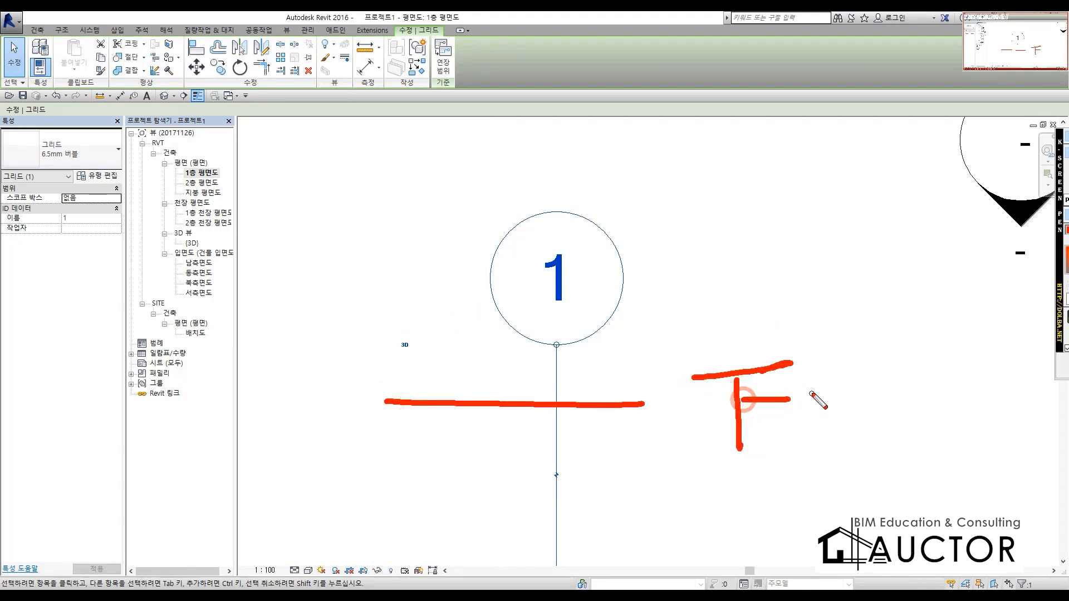
{"action": "mouse_move", "coordinate": [841, 375]}
{"action": "left_mouse_down"}
{"action": "mouse_move", "coordinate": [836, 409]}
{"action": "mouse_move", "coordinate": [844, 373]}
{"action": "mouse_move", "coordinate": [889, 413]}
{"action": "left_mouse_up"}
{"action": "mouse_move", "coordinate": [701, 167]}
{"action": "left_mouse_down"}
{"action": "mouse_move", "coordinate": [760, 167]}
{"action": "mouse_move", "coordinate": [740, 230]}
{"action": "mouse_move", "coordinate": [819, 191]}
{"action": "mouse_move", "coordinate": [840, 207]}
{"action": "mouse_move", "coordinate": [935, 219]}
{"action": "left_mouse_up"}
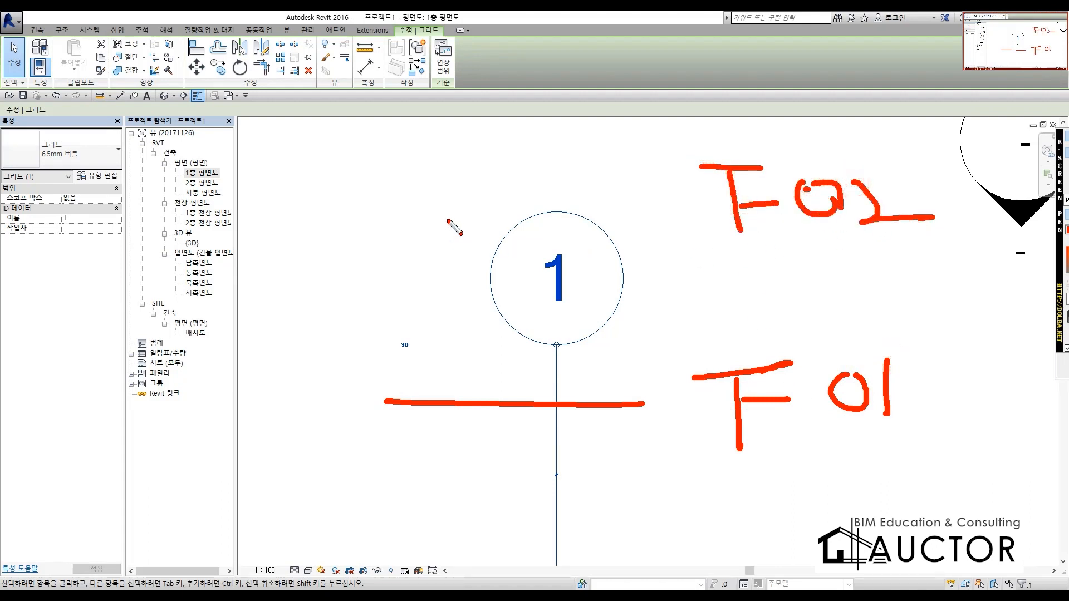
{"action": "left_click_drag", "start_coordinate": [381, 201], "coordinate": [647, 201]}
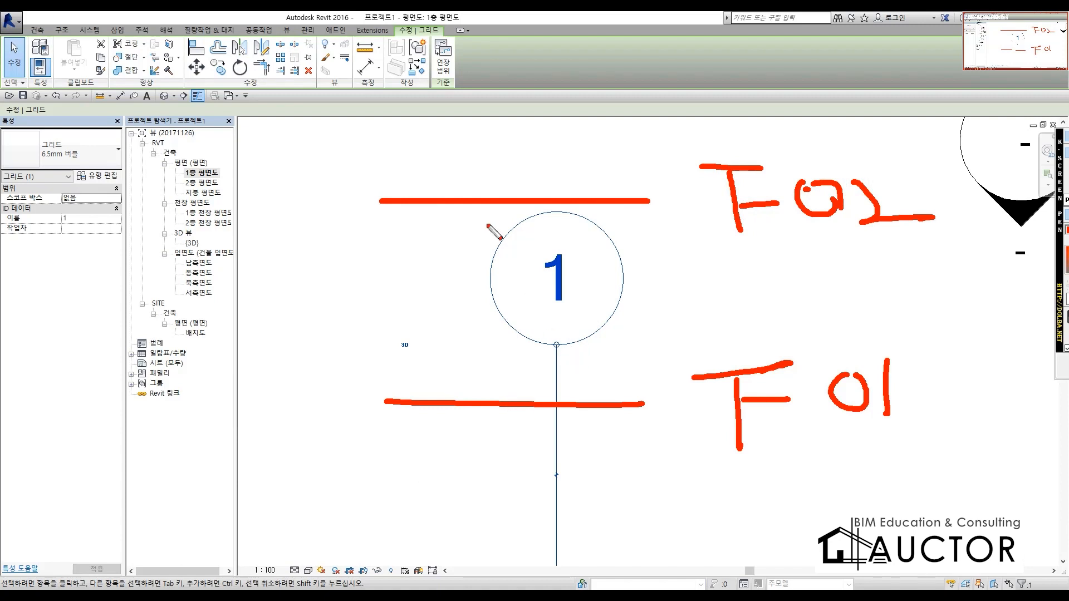
{"action": "left_click_drag", "start_coordinate": [495, 115], "coordinate": [495, 490]}
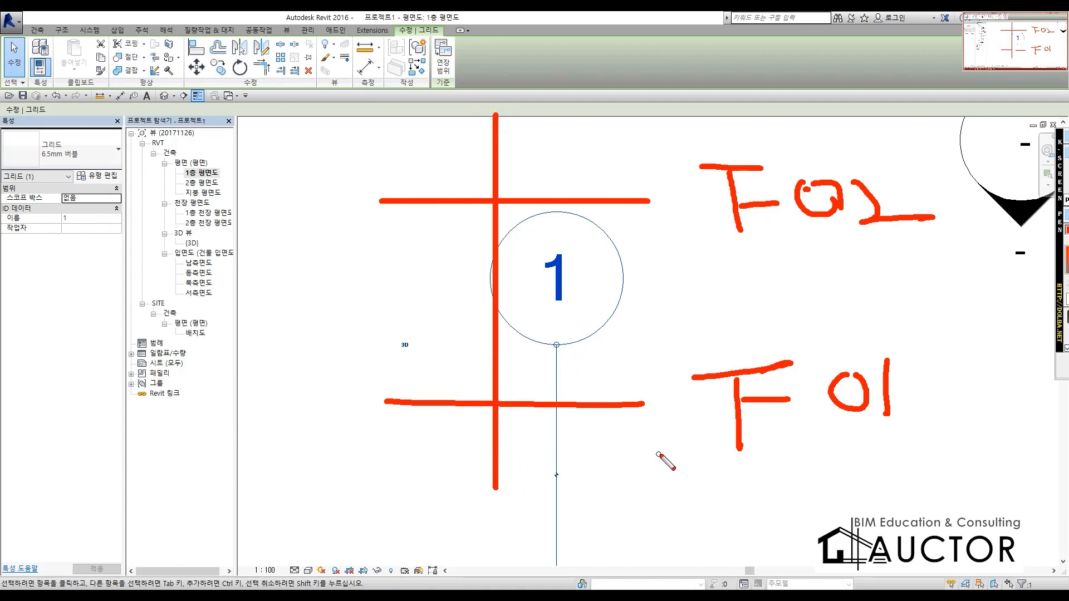
{"action": "left_click_drag", "start_coordinate": [552, 116], "coordinate": [552, 483]}
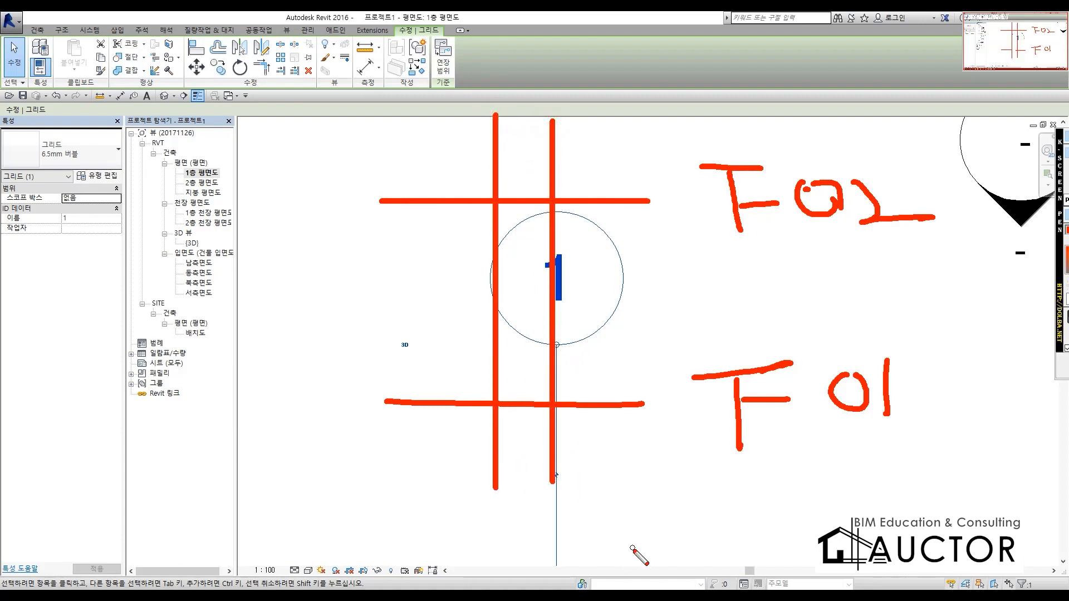
{"action": "mouse_move", "coordinate": [400, 363]}
{"action": "left_mouse_down"}
{"action": "mouse_move", "coordinate": [420, 326]}
{"action": "mouse_move", "coordinate": [403, 360]}
{"action": "mouse_move", "coordinate": [372, 330]}
{"action": "mouse_move", "coordinate": [414, 348]}
{"action": "mouse_move", "coordinate": [406, 366]}
{"action": "left_mouse_up"}
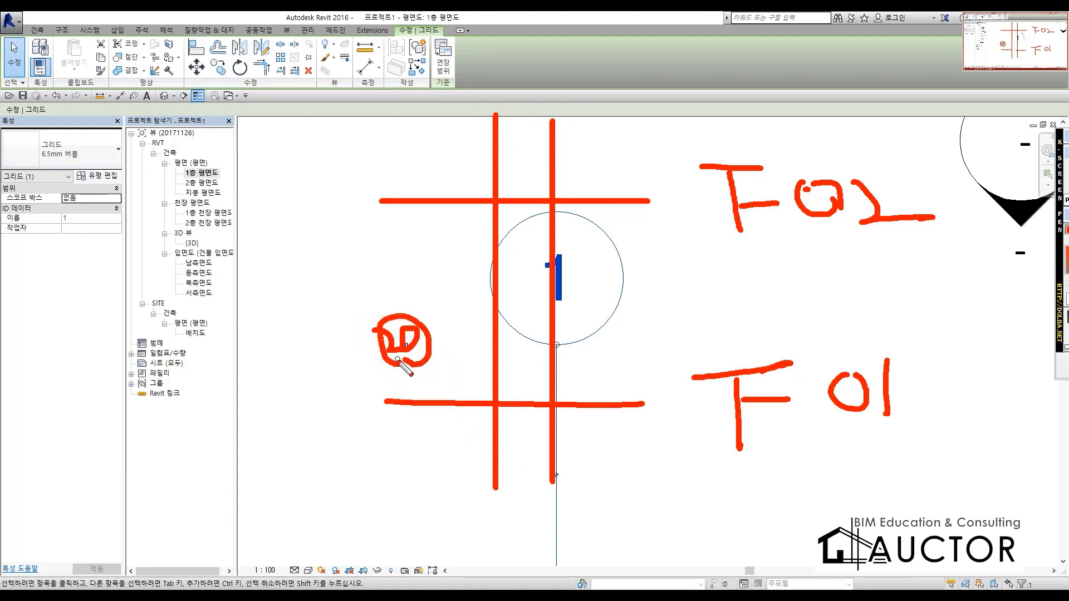
{"action": "key", "text": "Escape"}
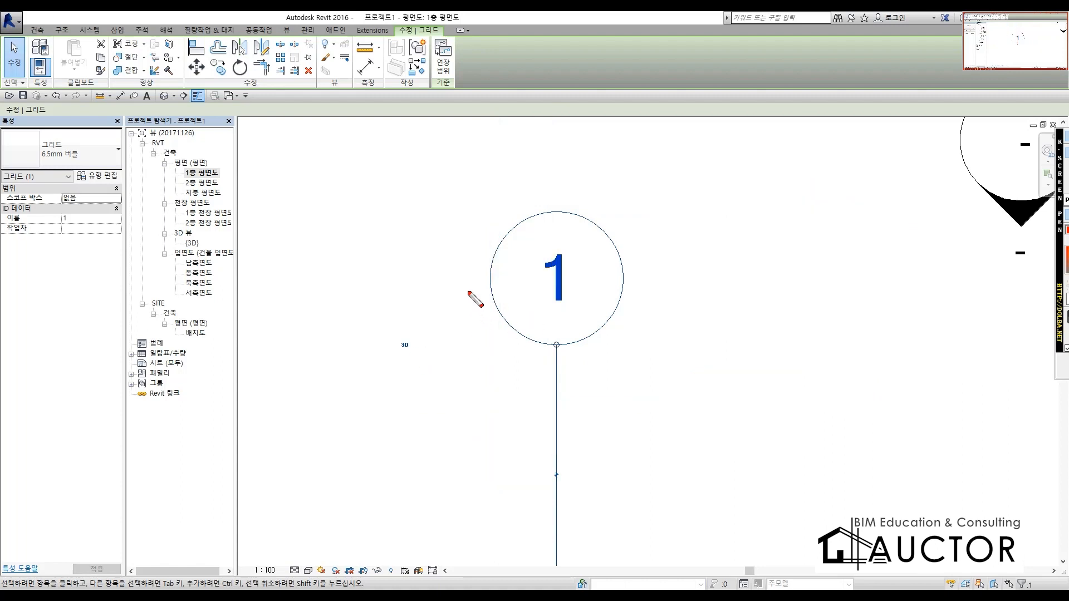
- Sketch a rectangular plan with crossing grids and shortened grid ends in red pen, and clear the sketch
{"action": "mouse_move", "coordinate": [417, 162]}
{"action": "left_mouse_down"}
{"action": "mouse_move", "coordinate": [417, 341]}
{"action": "mouse_move", "coordinate": [754, 161]}
{"action": "mouse_move", "coordinate": [755, 337]}
{"action": "mouse_move", "coordinate": [418, 335]}
{"action": "left_mouse_up"}
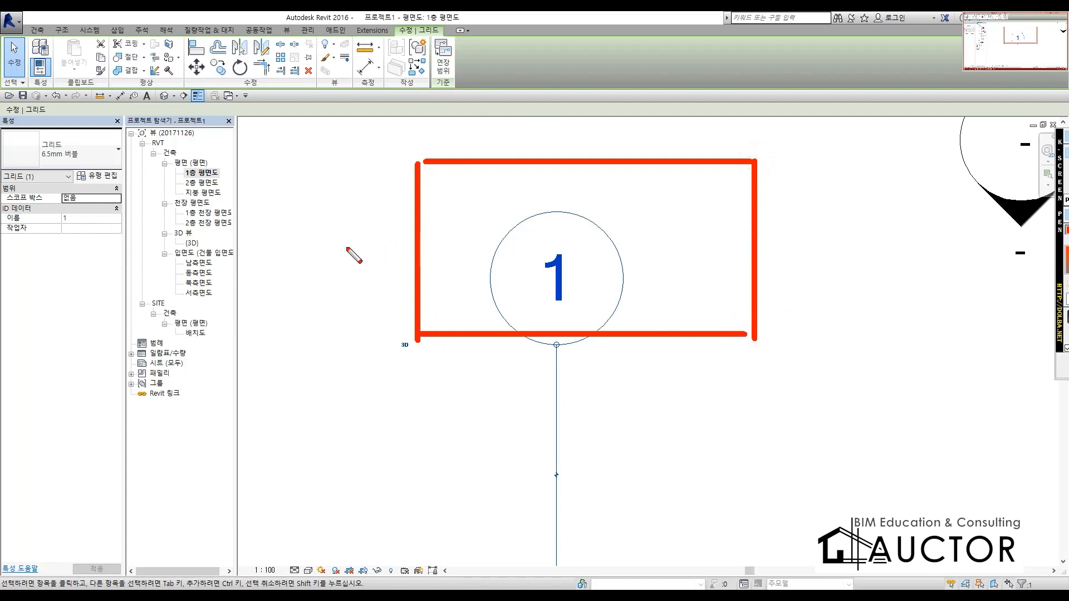
{"action": "left_click_drag", "start_coordinate": [315, 251], "coordinate": [834, 251]}
{"action": "left_click_drag", "start_coordinate": [569, 87], "coordinate": [569, 437]}
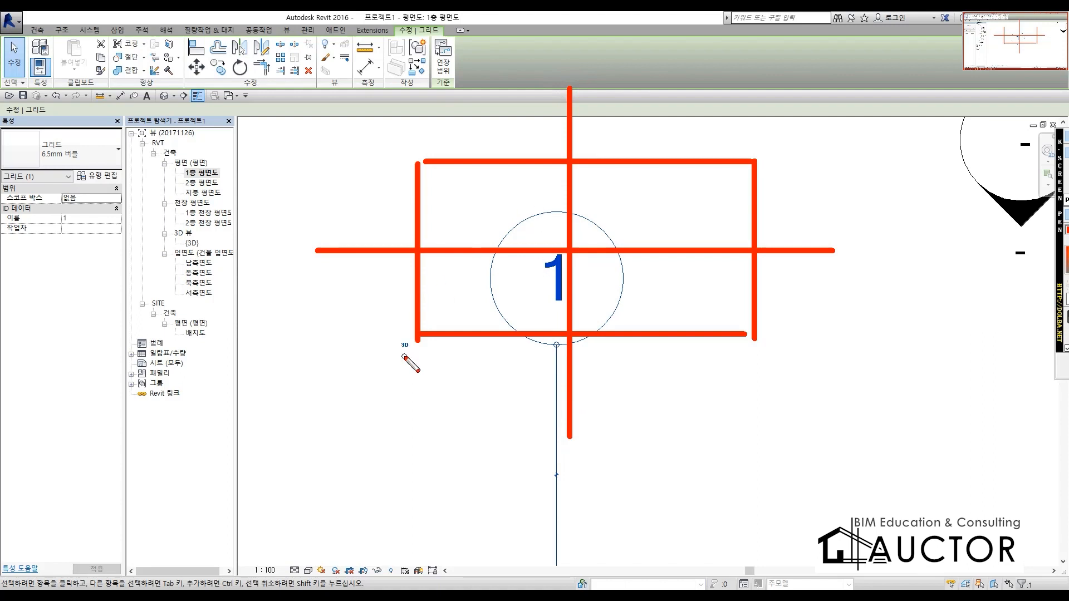
{"action": "mouse_move", "coordinate": [582, 87]}
{"action": "left_mouse_down"}
{"action": "mouse_move", "coordinate": [584, 129]}
{"action": "mouse_move", "coordinate": [605, 132]}
{"action": "left_mouse_up"}
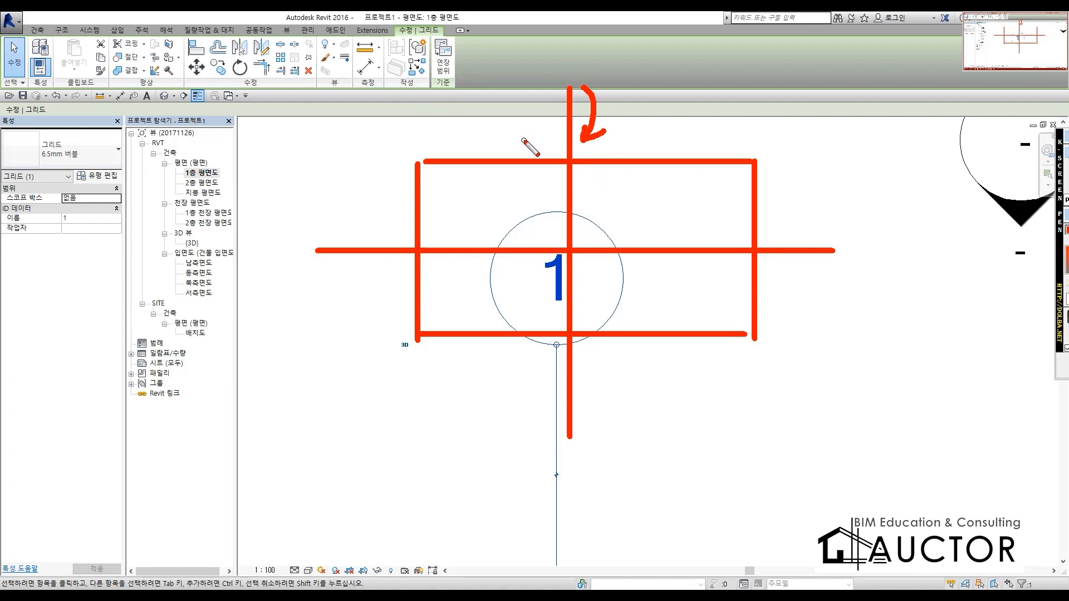
{"action": "left_click_drag", "start_coordinate": [536, 136], "coordinate": [628, 135]}
{"action": "left_click_drag", "start_coordinate": [540, 389], "coordinate": [675, 390]}
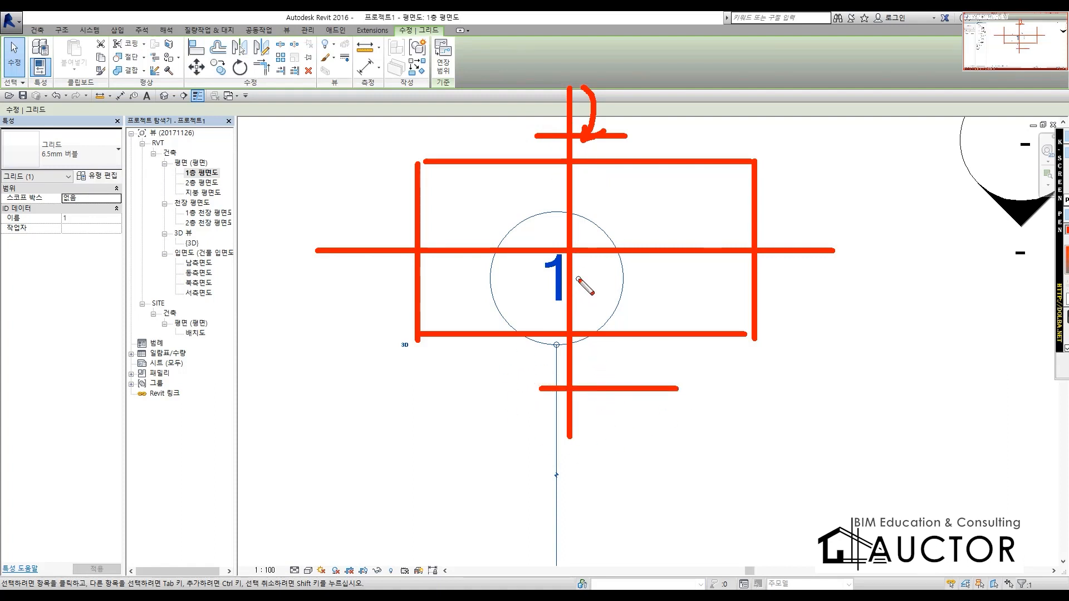
{"action": "key", "text": "Escape"}
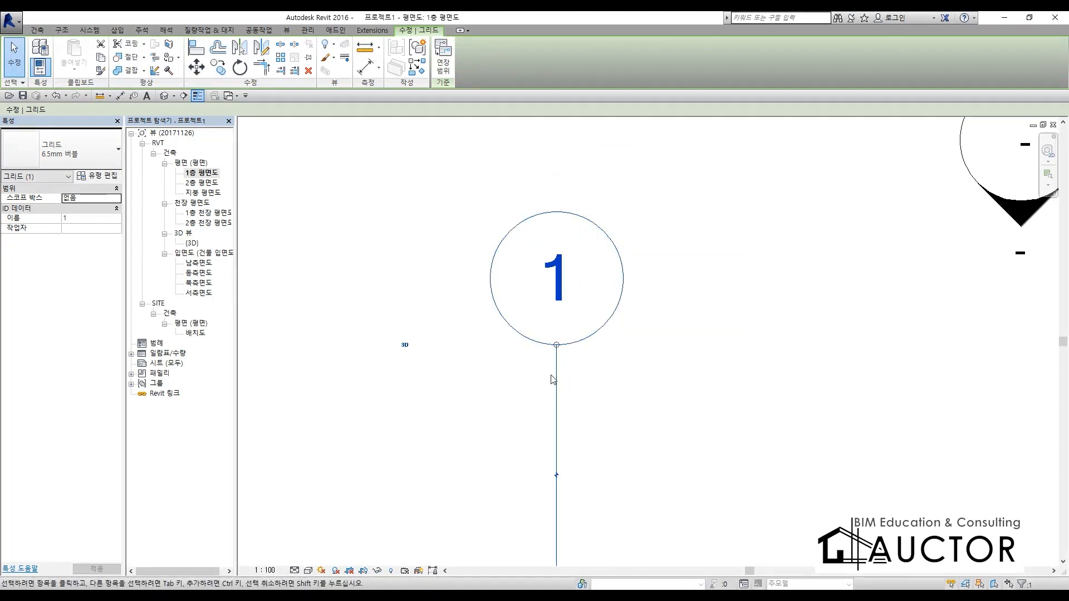
- Toggle the upper end of grid 1 between 3D and 2D extents twice, and reselect the grid
{"action": "left_click", "coordinate": [405, 345]}
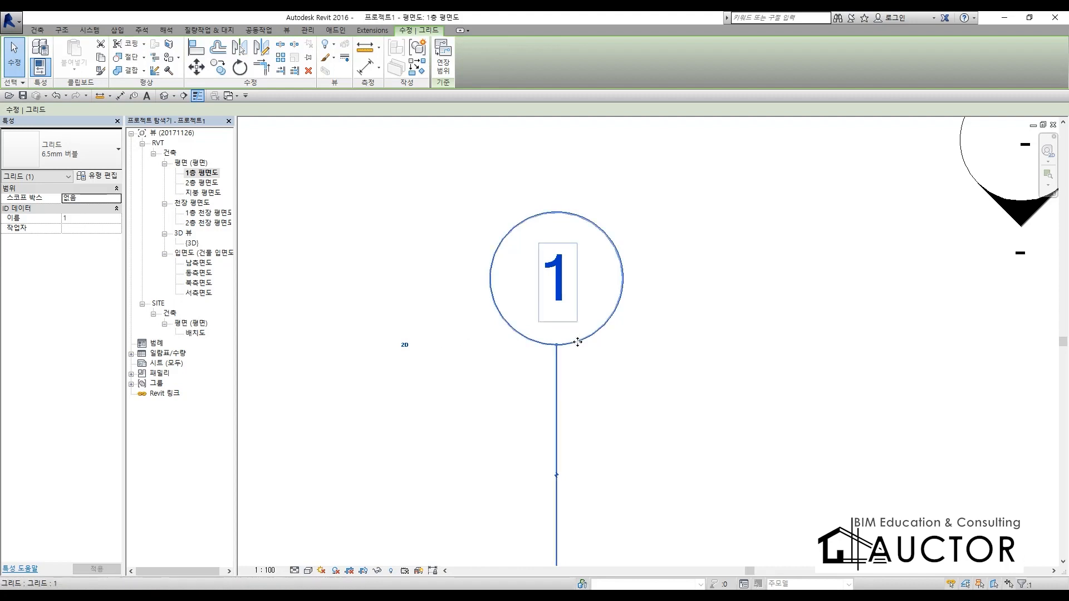
{"action": "left_click", "coordinate": [405, 346]}
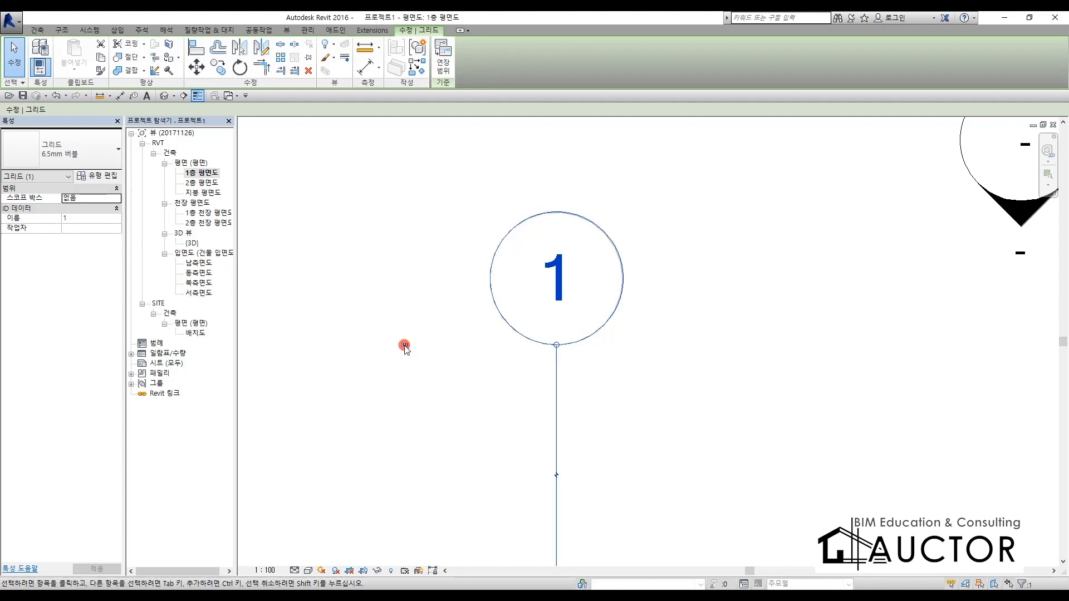
{"action": "left_click", "coordinate": [404, 346]}
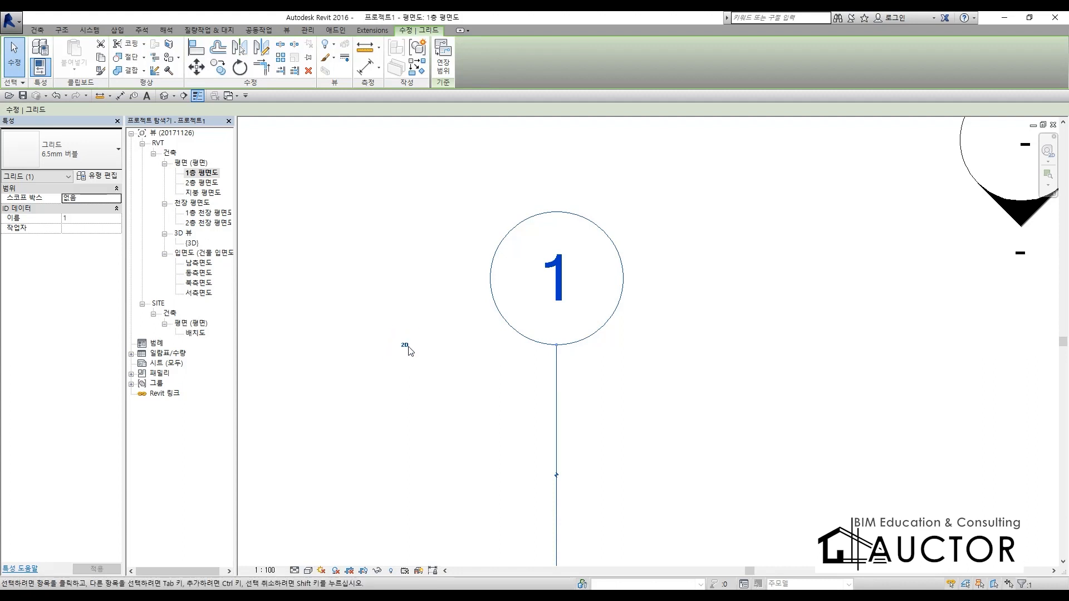
{"action": "left_click", "coordinate": [404, 346]}
{"action": "left_click", "coordinate": [685, 385]}
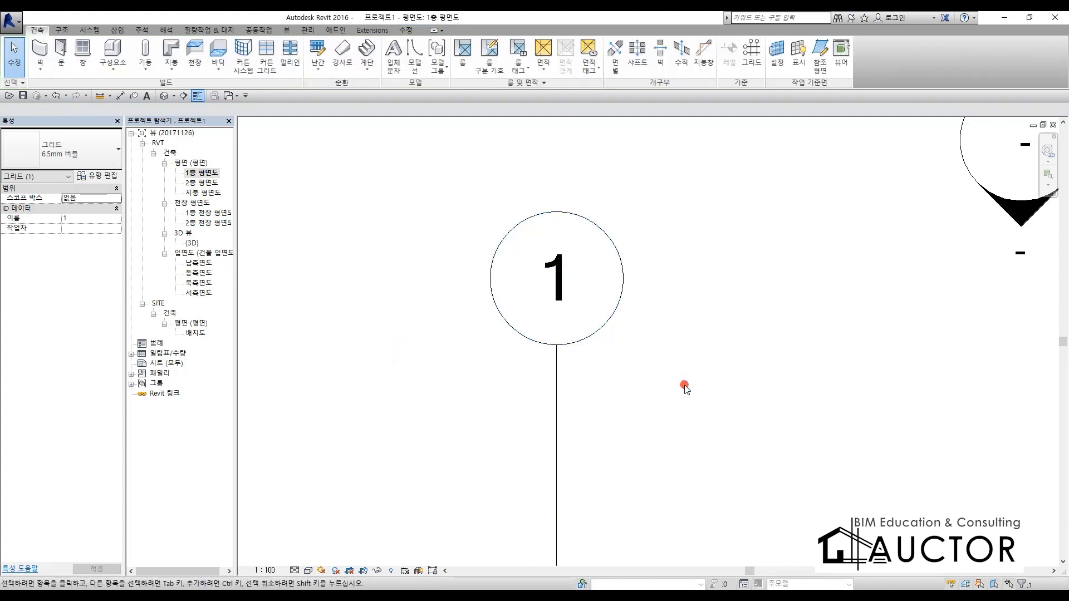
{"action": "left_click", "coordinate": [556, 371]}
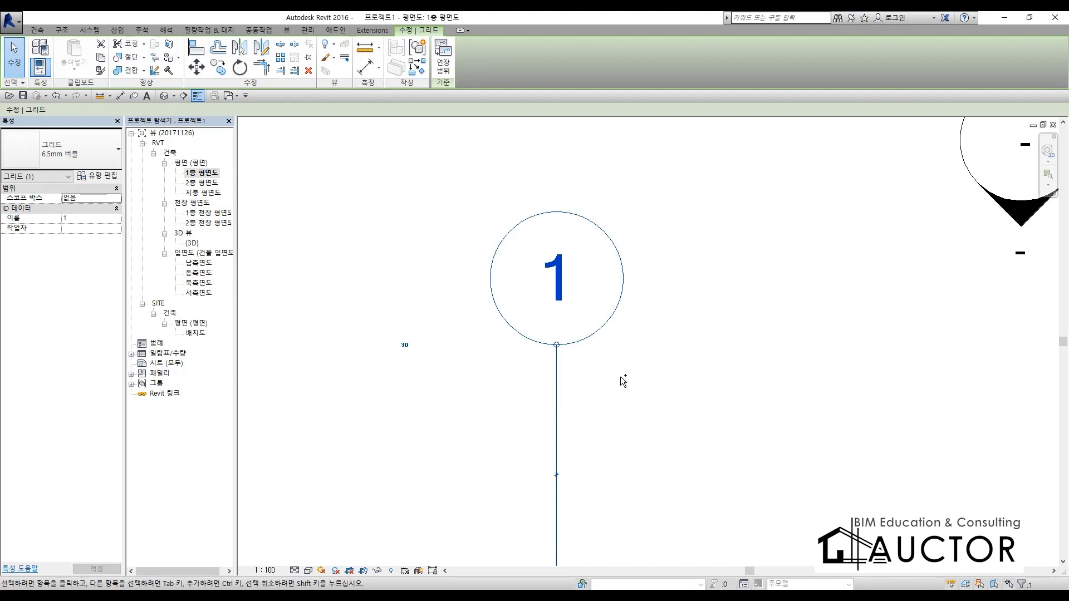
- Circle the end handle below grid 1's bubble in red pen, add arrows for its up and down movement, and clear the marks
{"action": "key", "text": "F12"}
{"action": "mouse_move", "coordinate": [565, 362]}
{"action": "left_mouse_down"}
{"action": "mouse_move", "coordinate": [529, 362]}
{"action": "mouse_move", "coordinate": [563, 319]}
{"action": "mouse_move", "coordinate": [582, 365]}
{"action": "mouse_move", "coordinate": [557, 351]}
{"action": "left_mouse_up"}
{"action": "scroll", "coordinate": [556, 353], "scroll_direction": "up", "scroll_amount": 8}
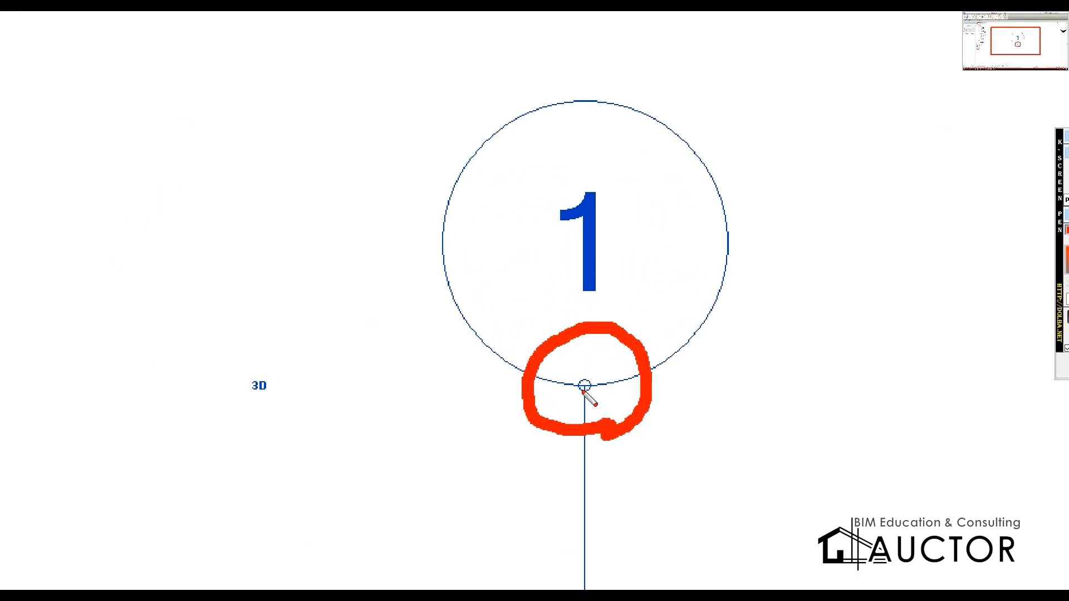
{"action": "middle_click_drag", "start_coordinate": [604, 440], "coordinate": [581, 397]}
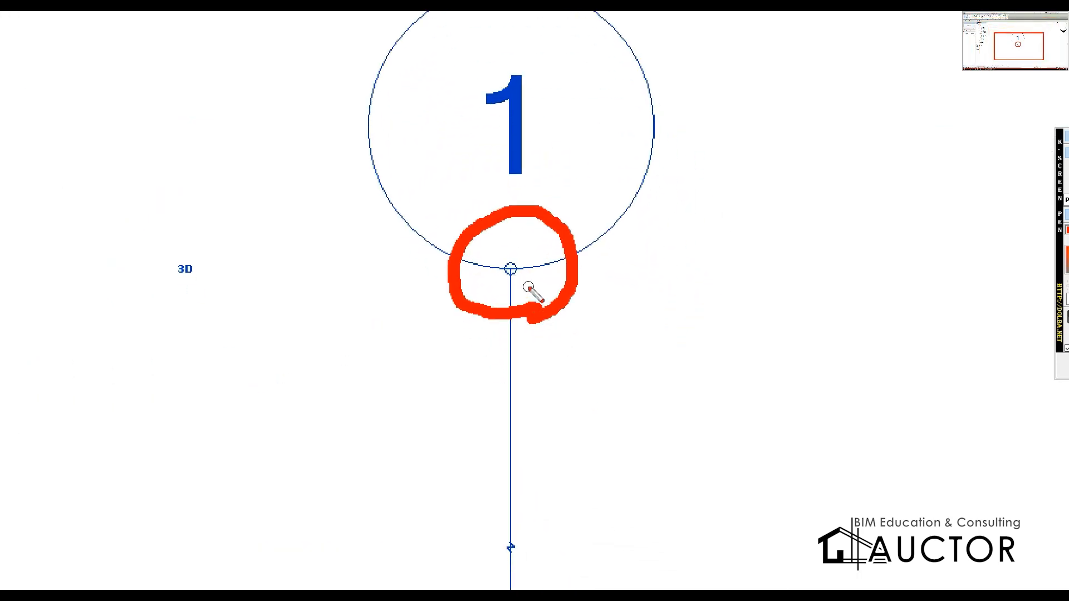
{"action": "mouse_move", "coordinate": [533, 283]}
{"action": "left_mouse_down"}
{"action": "mouse_move", "coordinate": [539, 407]}
{"action": "mouse_move", "coordinate": [519, 373]}
{"action": "mouse_move", "coordinate": [560, 368]}
{"action": "left_mouse_up"}
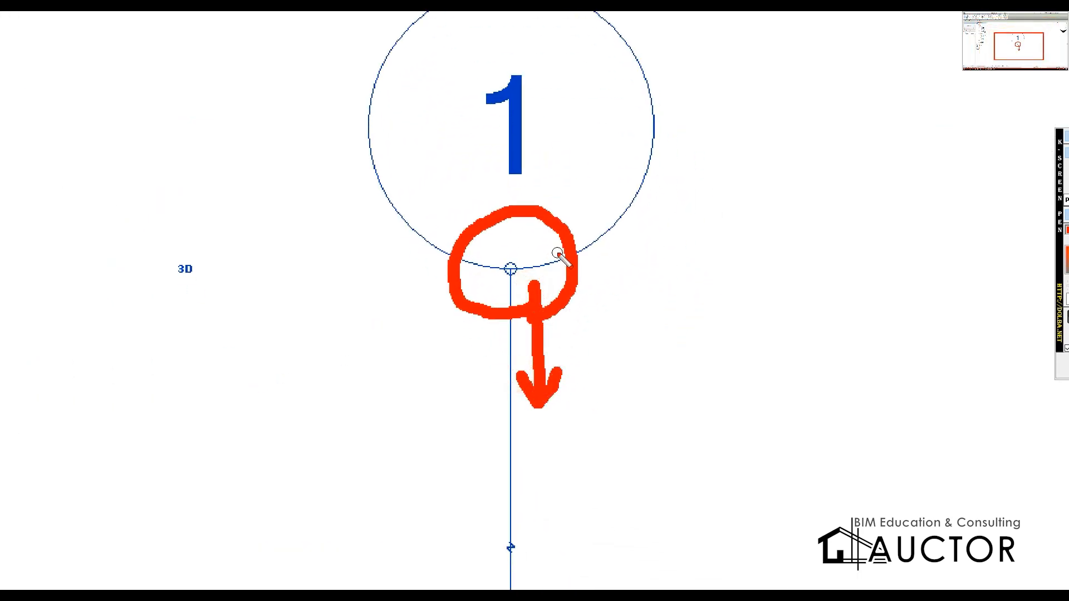
{"action": "left_click_drag", "start_coordinate": [557, 254], "coordinate": [573, 129]}
{"action": "mouse_move", "coordinate": [554, 166]}
{"action": "left_mouse_down"}
{"action": "mouse_move", "coordinate": [574, 130]}
{"action": "mouse_move", "coordinate": [617, 172]}
{"action": "left_mouse_up"}
{"action": "key", "text": "Escape"}
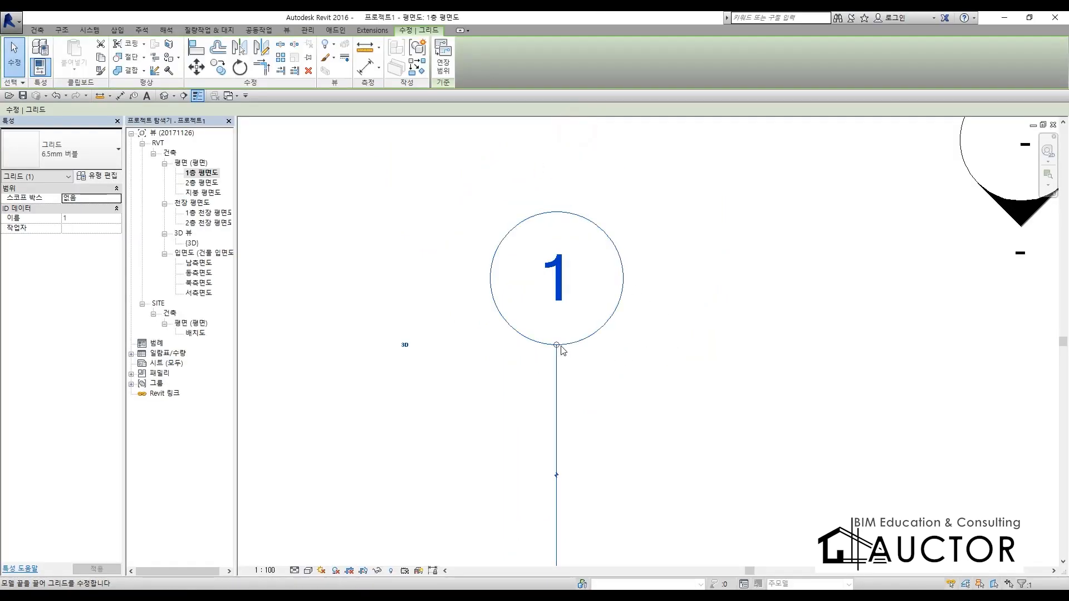
- Lower grid 1's upper end slightly using its model end handle, and deselect the grid
{"action": "left_click_drag", "start_coordinate": [557, 345], "coordinate": [704, 365]}
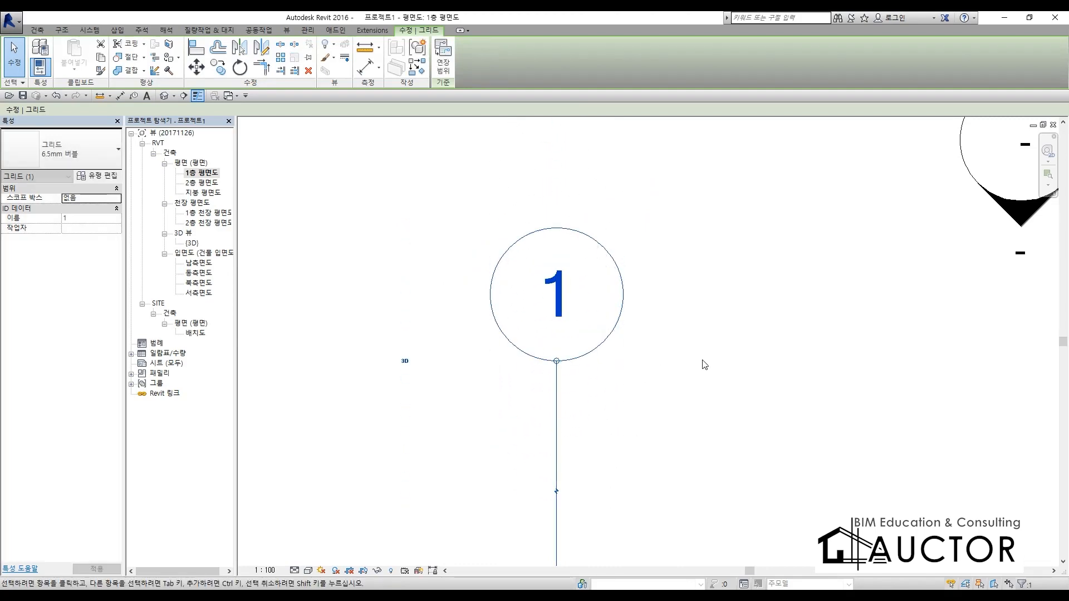
{"action": "left_click", "coordinate": [704, 364]}
{"action": "scroll", "coordinate": [700, 359], "scroll_direction": "down", "scroll_amount": 5}
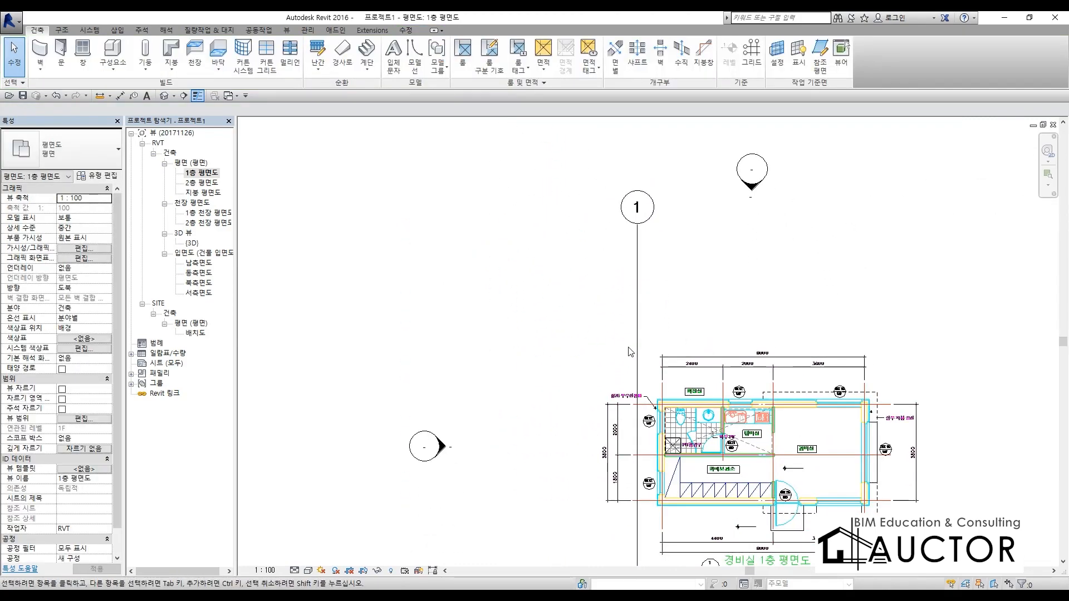
{"action": "scroll", "coordinate": [629, 352], "scroll_direction": "down", "scroll_amount": 2}
{"action": "scroll", "coordinate": [646, 314], "scroll_direction": "down", "scroll_amount": 2}
{"action": "middle_click_drag", "start_coordinate": [649, 318], "coordinate": [652, 296]}
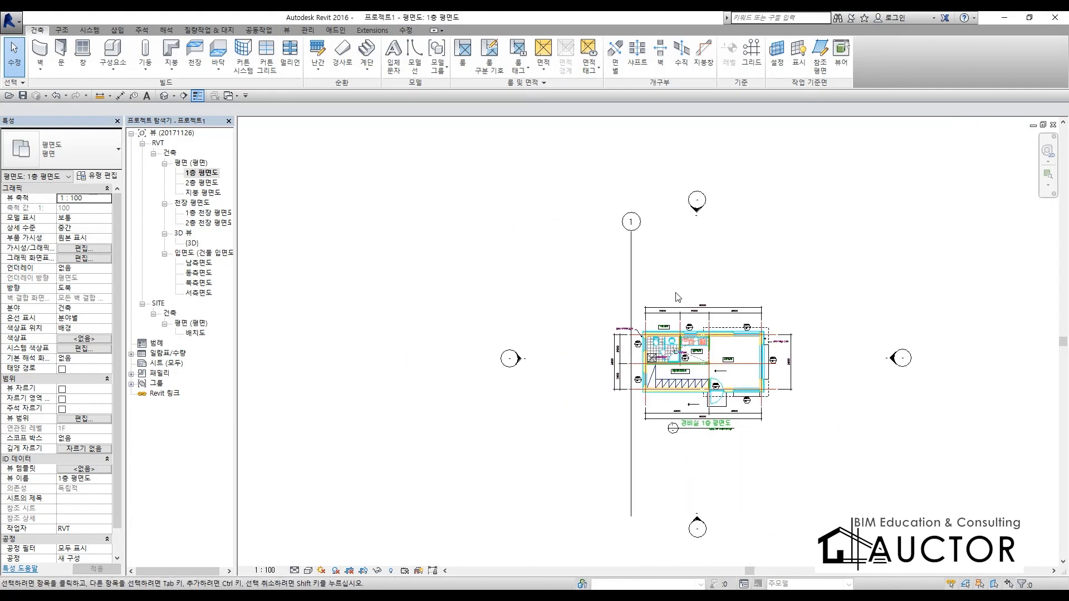
- Circle the bubble checkboxes at both ends of grid 1 in red pen, clear the marks, and toggle the lower bubble on and off
{"action": "left_click", "coordinate": [632, 282]}
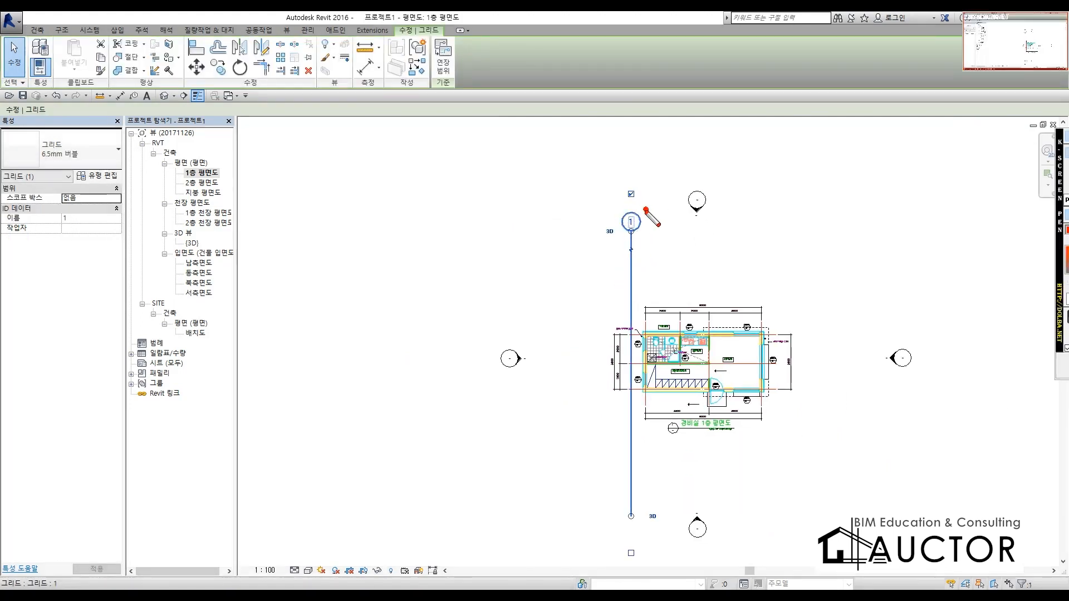
{"action": "mouse_move", "coordinate": [645, 210]}
{"action": "left_mouse_down"}
{"action": "mouse_move", "coordinate": [662, 203]}
{"action": "mouse_move", "coordinate": [658, 231]}
{"action": "left_mouse_up"}
{"action": "mouse_move", "coordinate": [651, 567]}
{"action": "left_mouse_down"}
{"action": "mouse_move", "coordinate": [611, 538]}
{"action": "mouse_move", "coordinate": [657, 574]}
{"action": "left_mouse_up"}
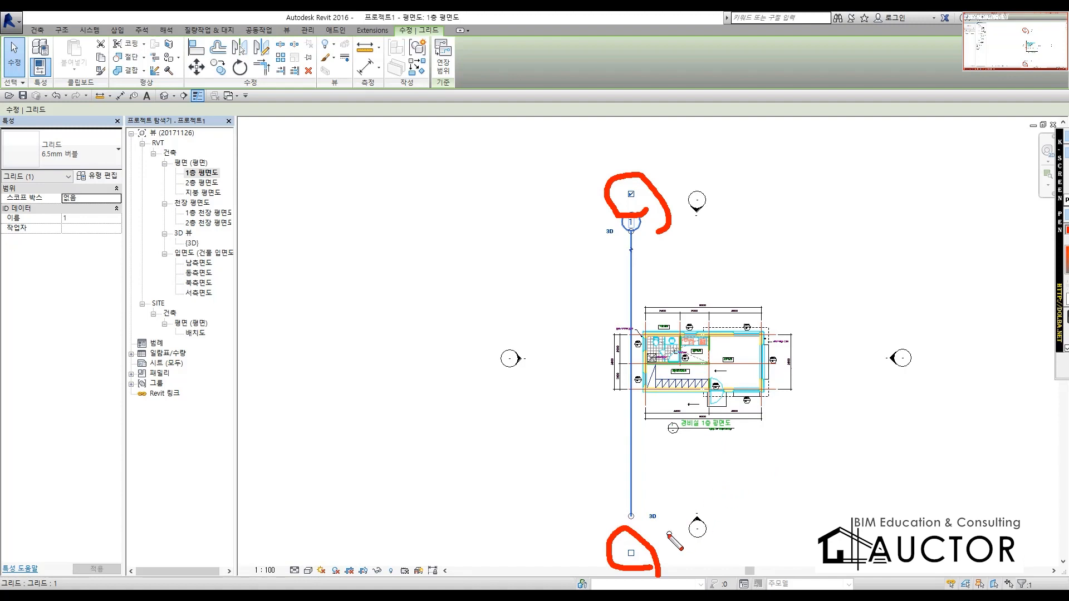
{"action": "key", "text": "Escape"}
{"action": "left_click", "coordinate": [633, 555]}
{"action": "left_click", "coordinate": [633, 555]}
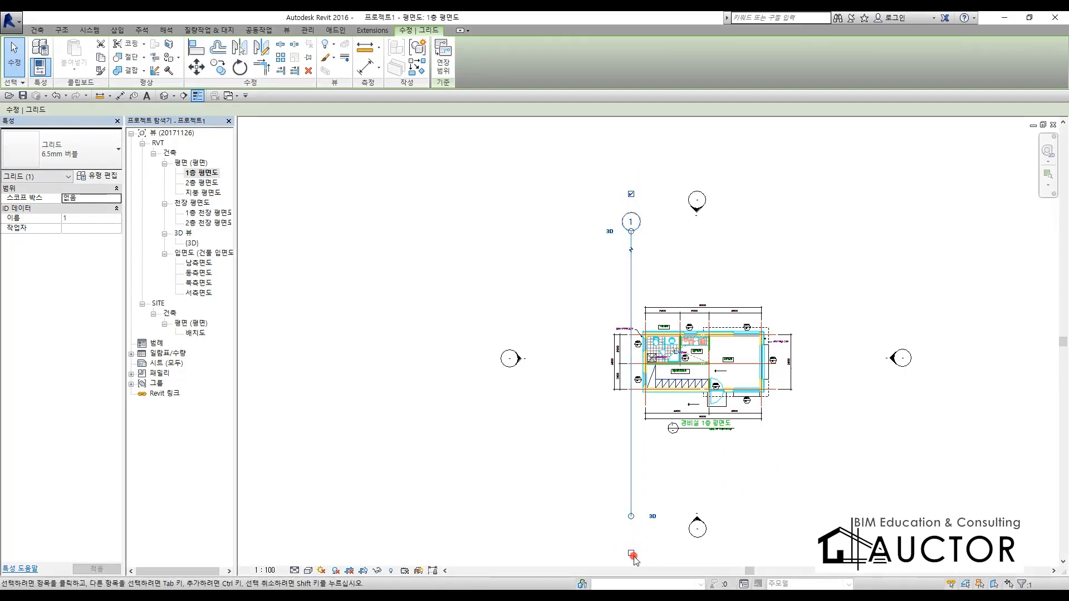
- Toggle the bubble at the upper end of grid 1 off and on again, and deselect the grid
{"action": "left_click", "coordinate": [634, 191]}
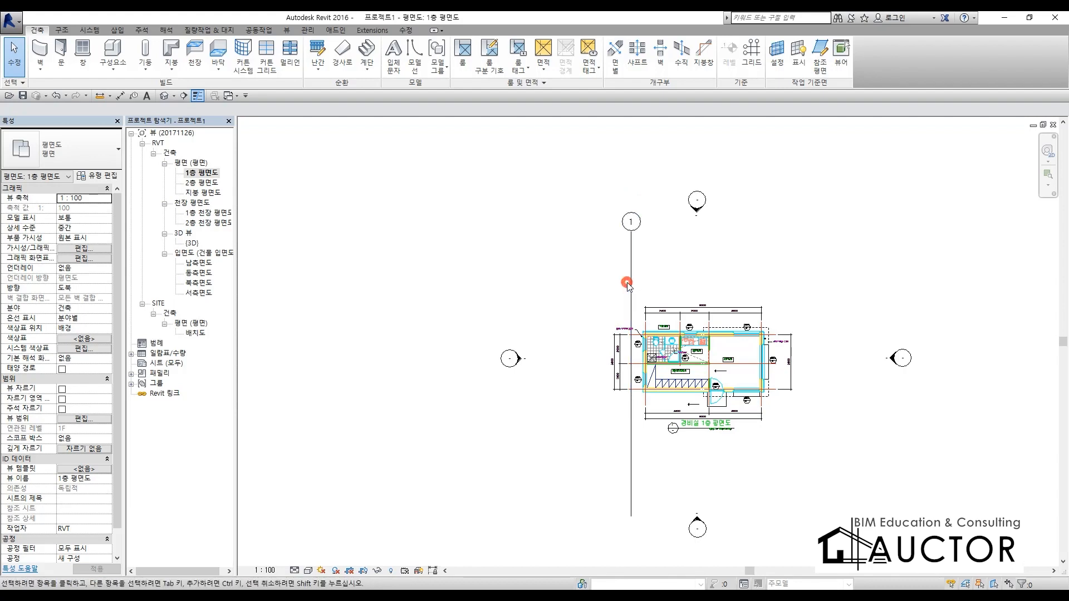
{"action": "left_click", "coordinate": [628, 285]}
{"action": "left_click", "coordinate": [631, 194]}
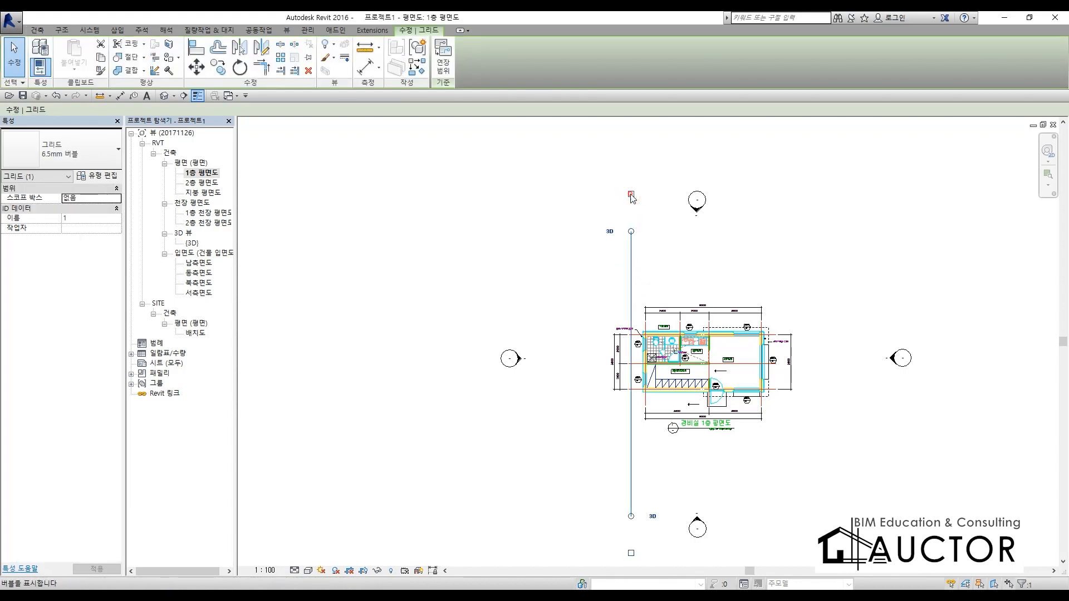
{"action": "left_click", "coordinate": [631, 195]}
{"action": "left_click", "coordinate": [684, 266]}
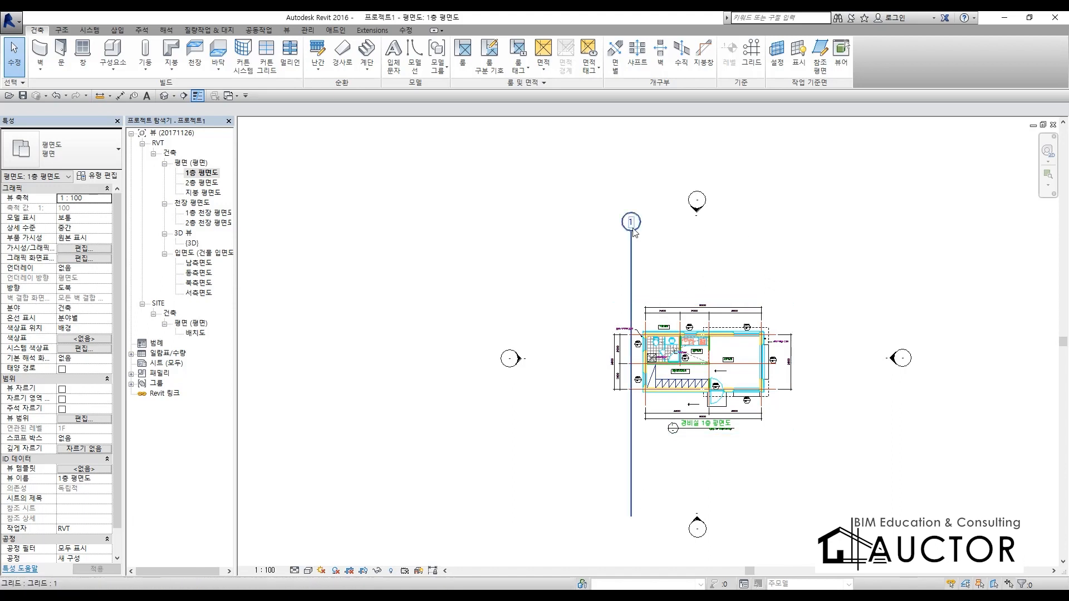
- Select grid 1, circle and underline its 6.5mm 버블 type in the properties in red pen, and clear the marks
{"action": "scroll", "coordinate": [637, 225], "scroll_direction": "up", "scroll_amount": 5}
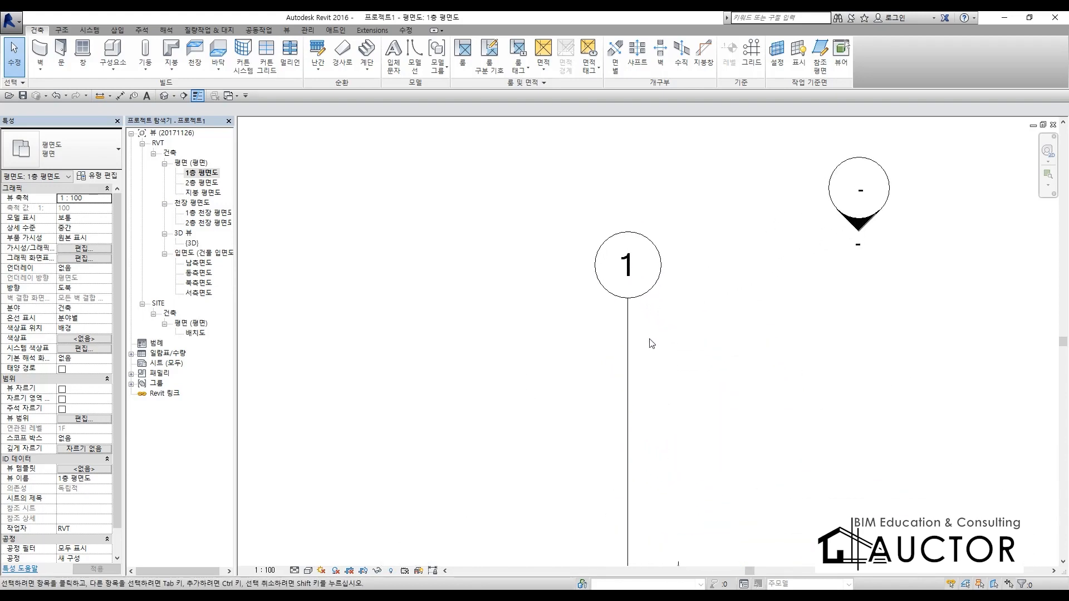
{"action": "left_click", "coordinate": [627, 373]}
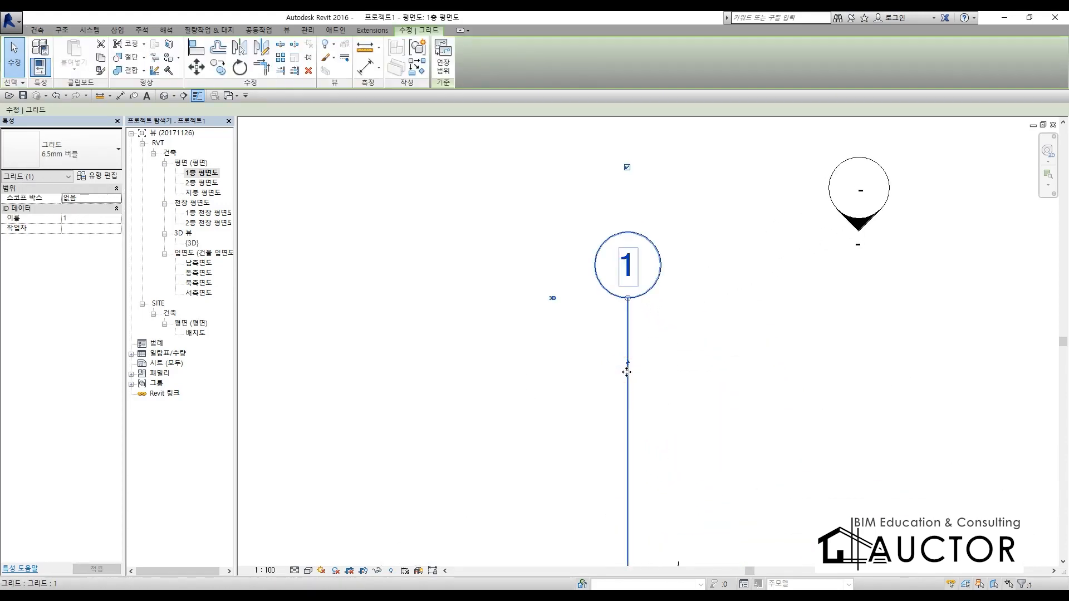
{"action": "key", "text": "F9"}
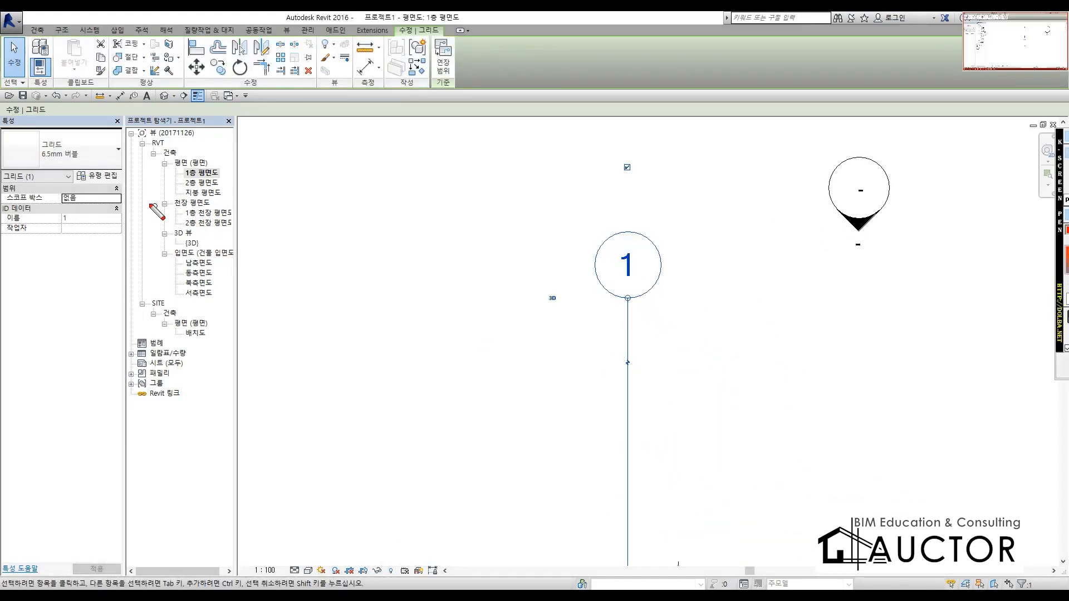
{"action": "mouse_move", "coordinate": [111, 183]}
{"action": "left_mouse_down"}
{"action": "mouse_move", "coordinate": [78, 187]}
{"action": "mouse_move", "coordinate": [11, 137]}
{"action": "mouse_move", "coordinate": [111, 127]}
{"action": "mouse_move", "coordinate": [92, 196]}
{"action": "left_mouse_up"}
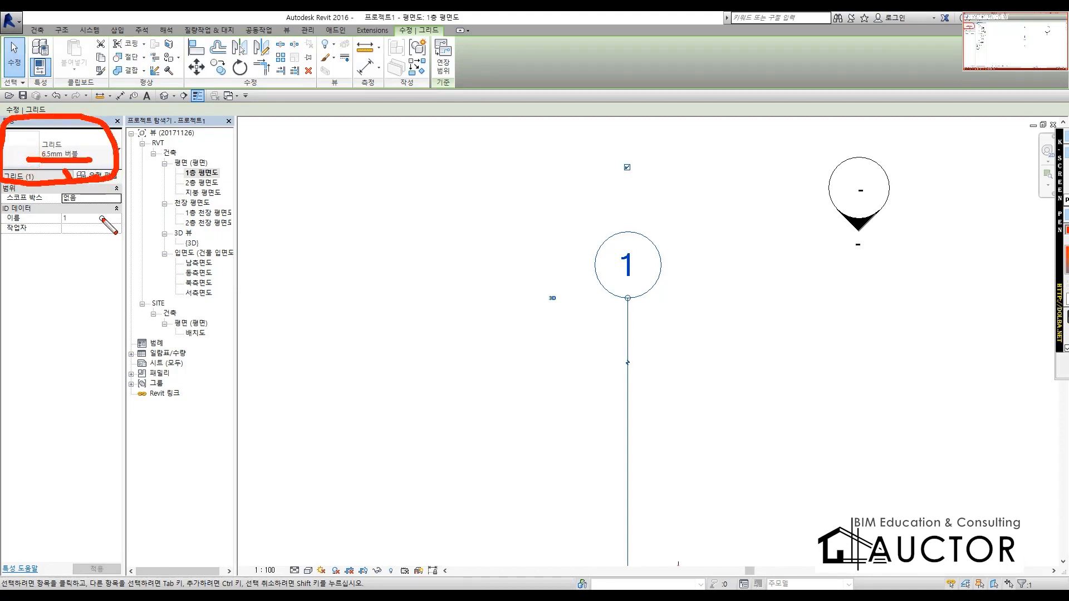
{"action": "key", "text": "F9"}
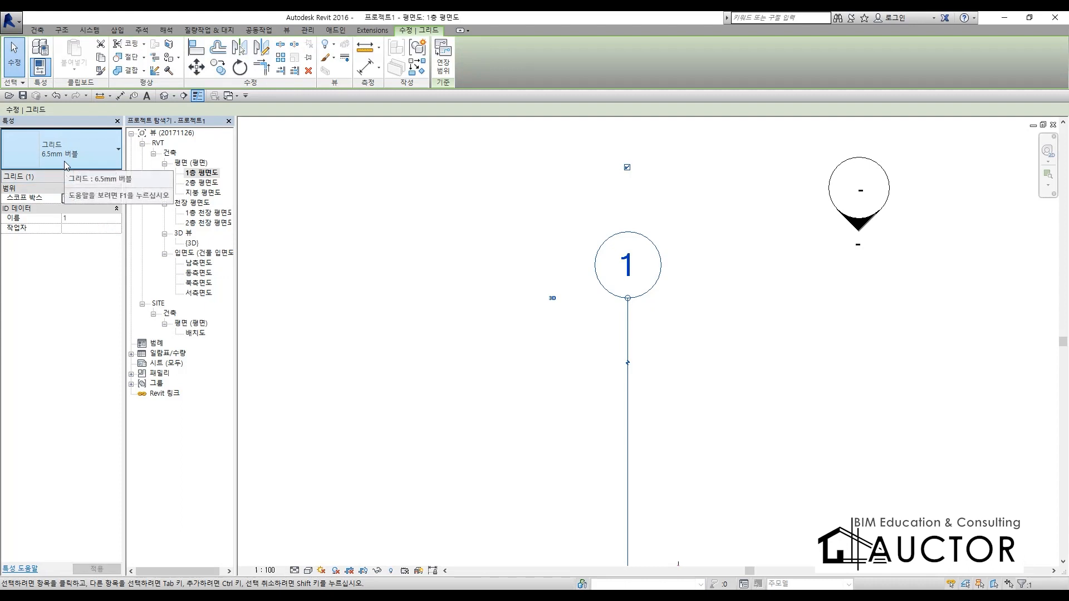
{"action": "key", "text": "F9"}
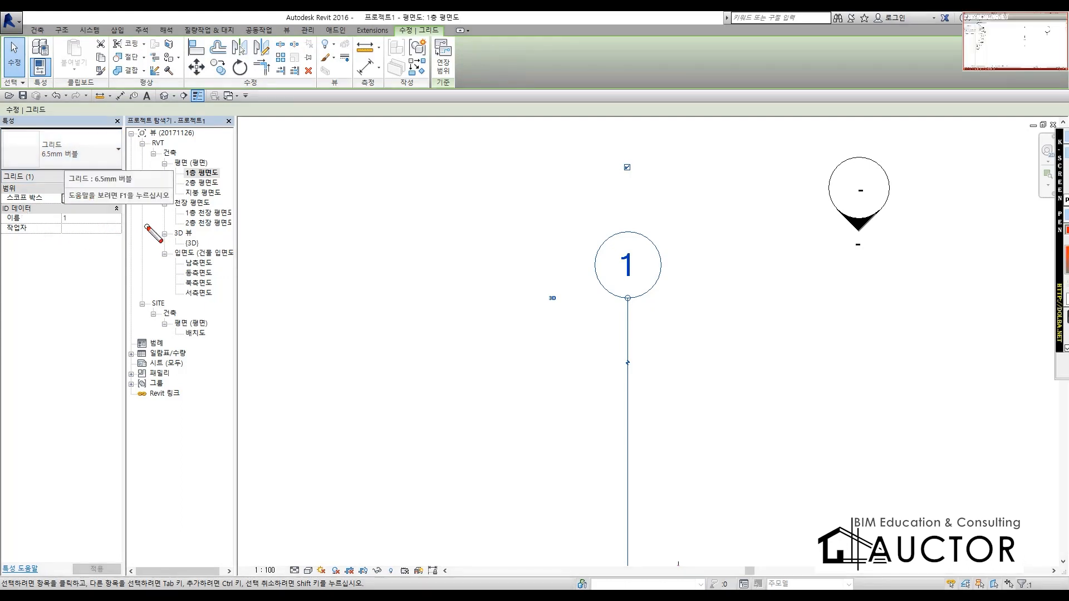
{"action": "key", "text": "F9"}
{"action": "key", "text": "F9"}
{"action": "left_click_drag", "start_coordinate": [58, 190], "coordinate": [172, 188]}
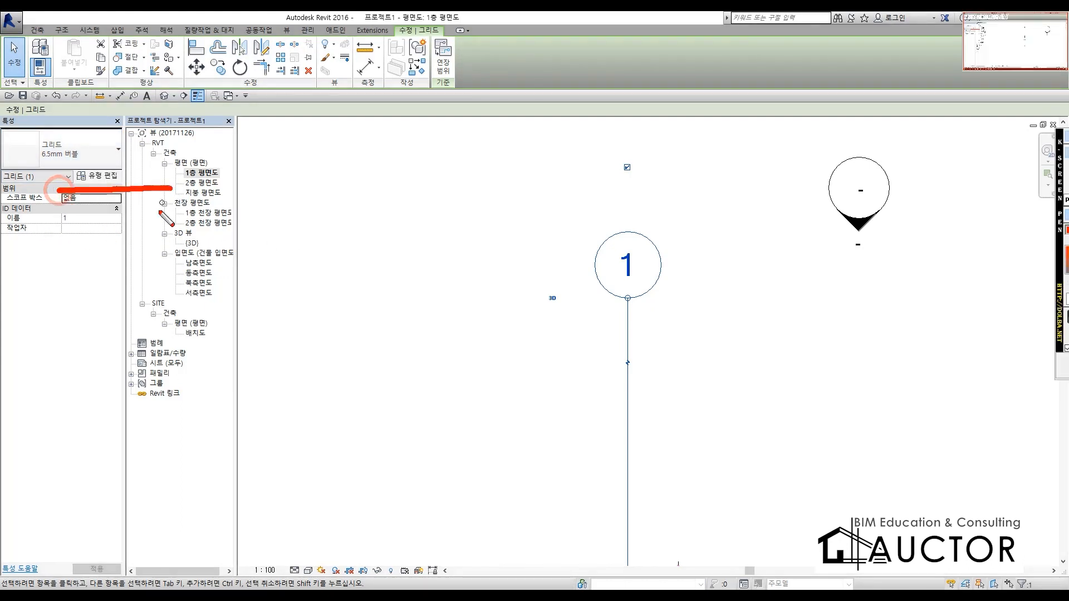
{"action": "key", "text": "F9"}
- Open the type properties of the 6.5mm 버블 grid, circle the 끝 세그먼트 색상 value in red pen, and clear the mark
{"action": "left_click", "coordinate": [109, 178]}
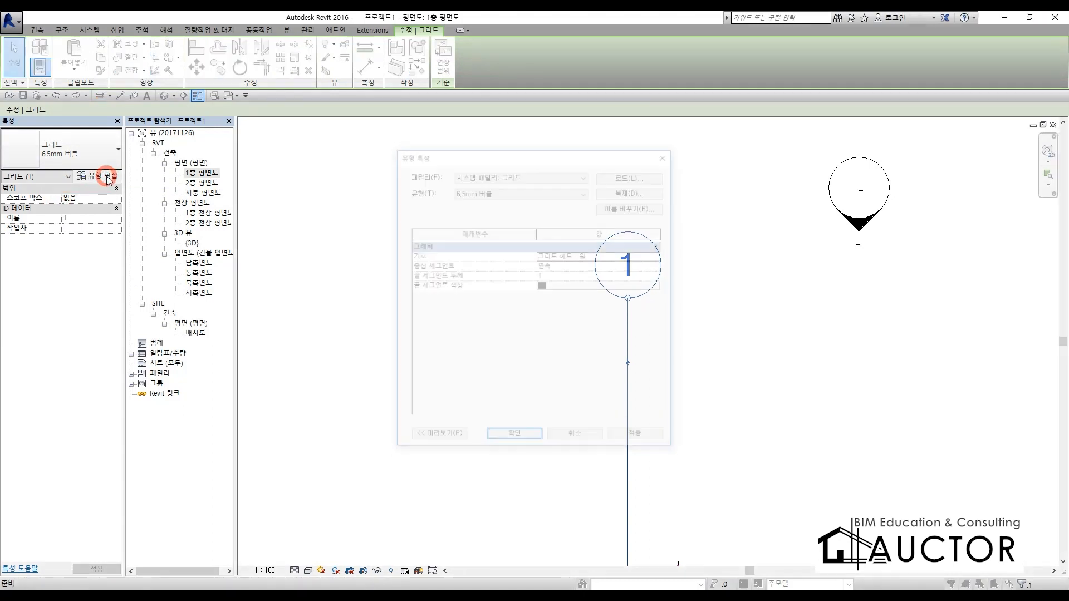
{"action": "key", "text": "F9"}
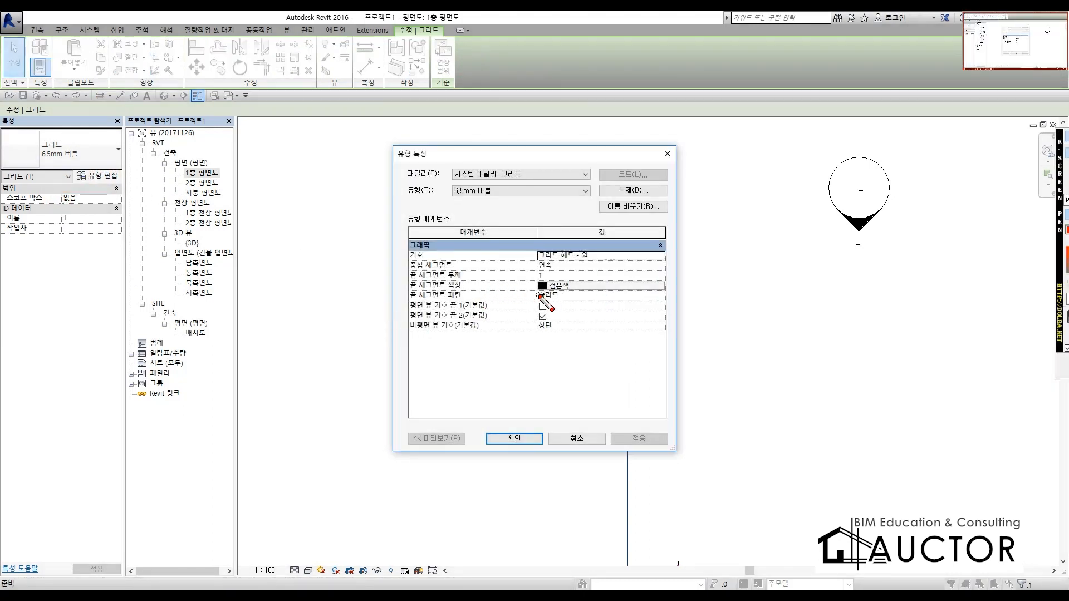
{"action": "mouse_move", "coordinate": [539, 295]}
{"action": "left_mouse_down"}
{"action": "mouse_move", "coordinate": [576, 301]}
{"action": "mouse_move", "coordinate": [563, 270]}
{"action": "mouse_move", "coordinate": [528, 300]}
{"action": "mouse_move", "coordinate": [554, 307]}
{"action": "left_mouse_up"}
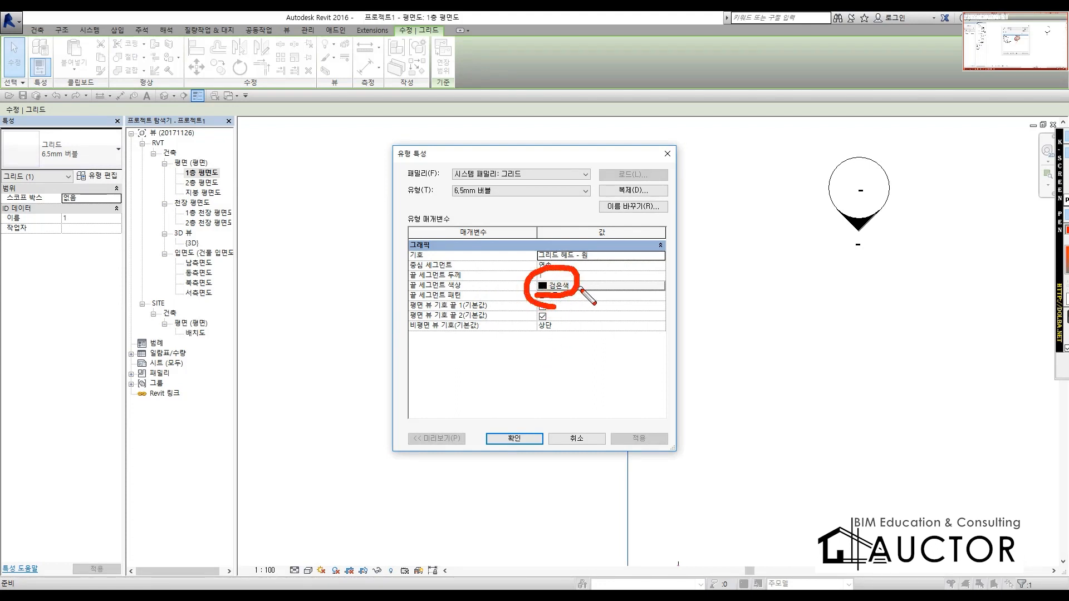
{"action": "key", "text": "F9"}
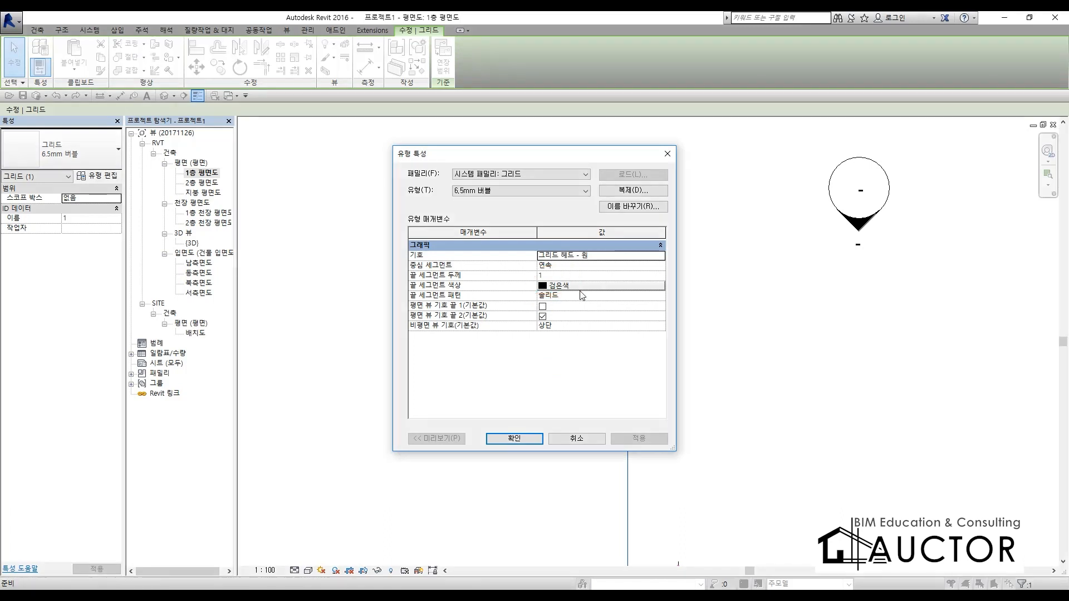
- Examine the choices for 끝 세그먼트 패턴 and 기호, cancel the type properties, and deselect the grid
{"action": "left_click", "coordinate": [567, 298]}
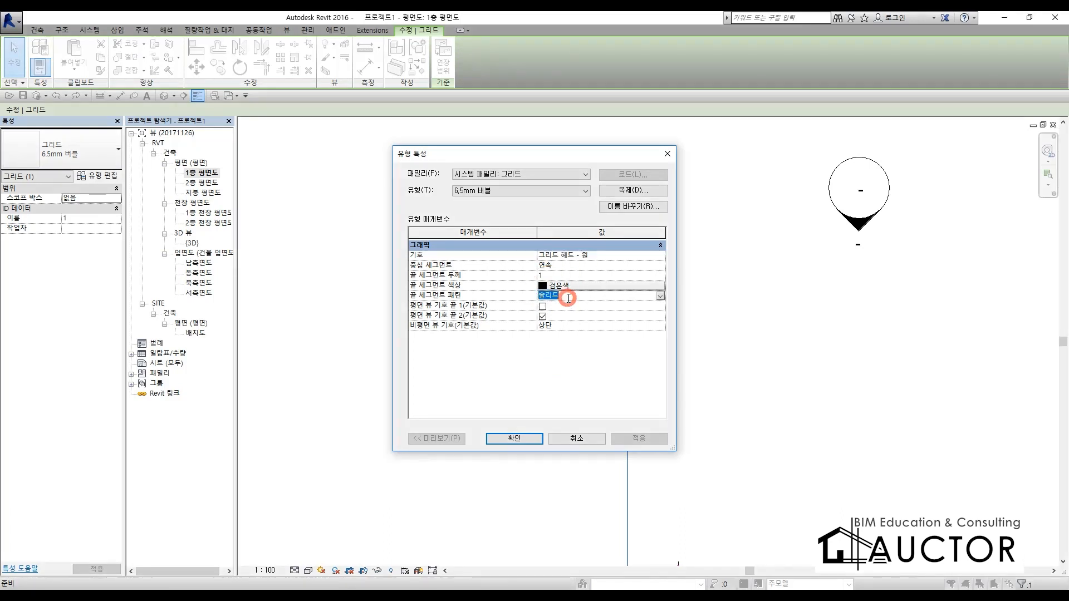
{"action": "left_click", "coordinate": [660, 296]}
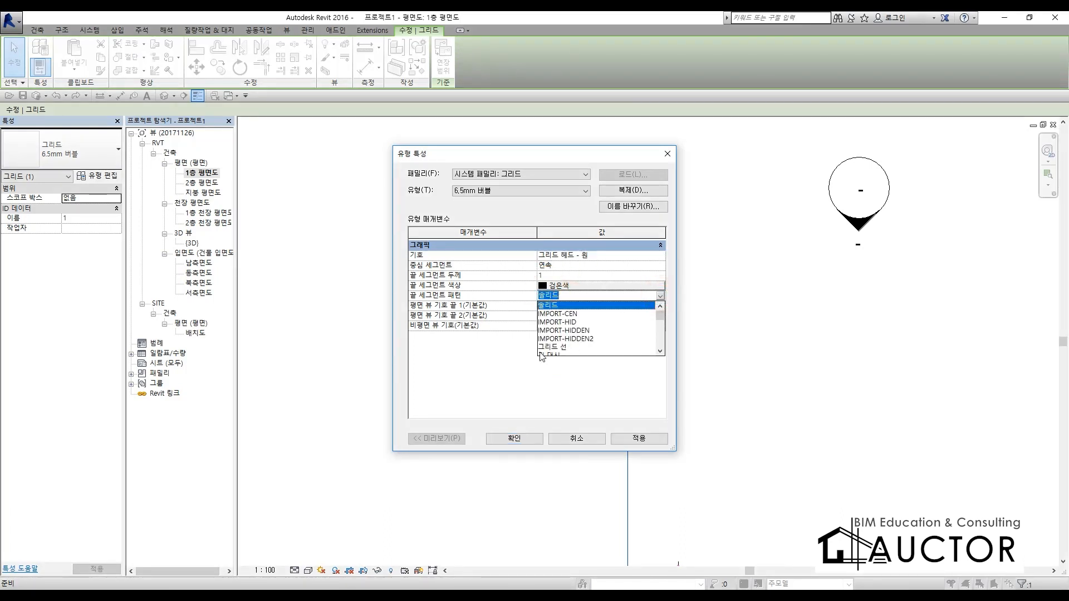
{"action": "left_click", "coordinate": [555, 310]}
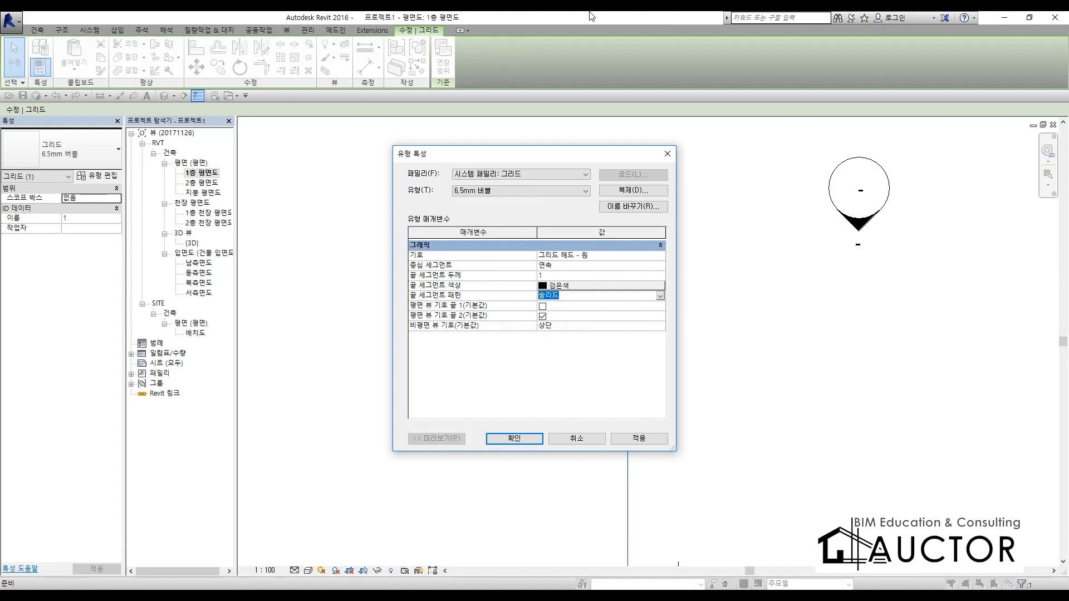
{"action": "left_click", "coordinate": [658, 255]}
{"action": "left_click", "coordinate": [660, 256]}
{"action": "left_click", "coordinate": [658, 282]}
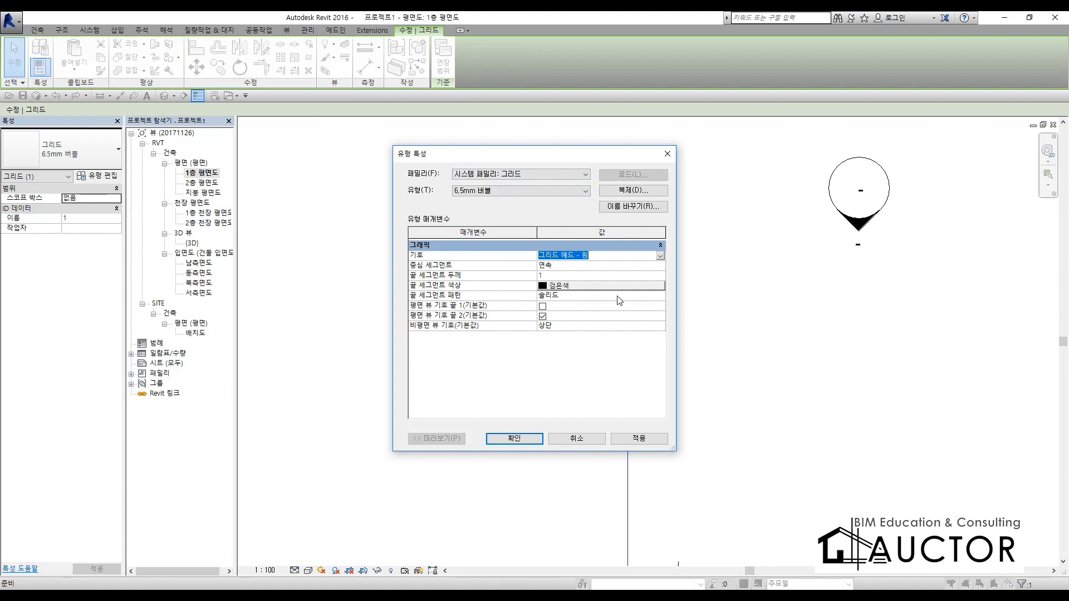
{"action": "left_click", "coordinate": [560, 440]}
{"action": "left_click", "coordinate": [739, 408]}
- Draw a horizontal arrow labelled X and a vertical arrow labelled Y around grid 1 in red pen, and clear the marks
{"action": "scroll", "coordinate": [637, 243], "scroll_direction": "down", "scroll_amount": 7}
{"action": "scroll", "coordinate": [641, 247], "scroll_direction": "up", "scroll_amount": 3}
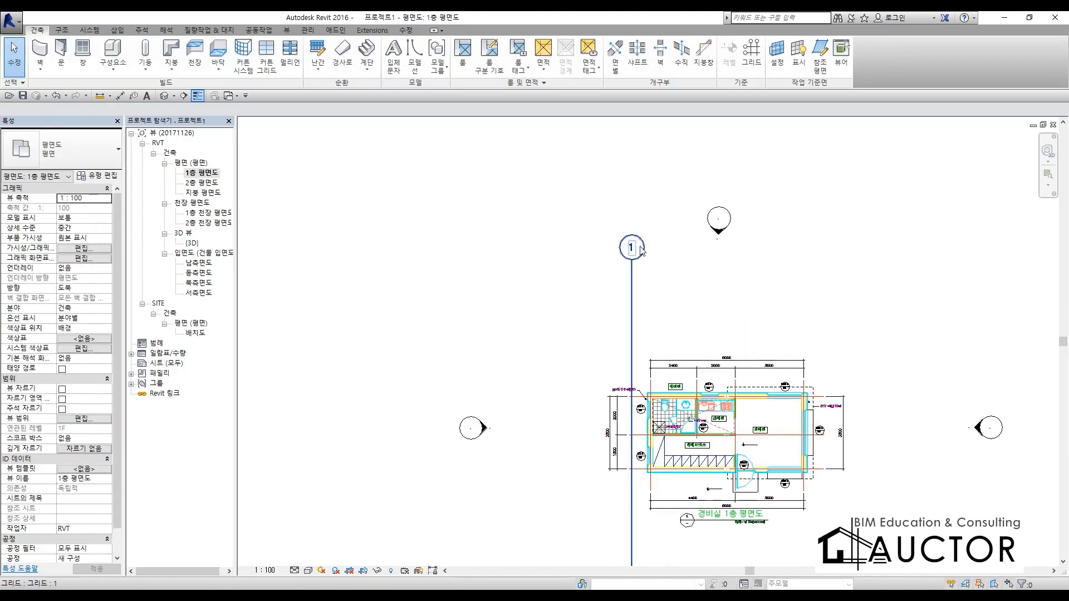
{"action": "scroll", "coordinate": [640, 249], "scroll_direction": "up", "scroll_amount": 3}
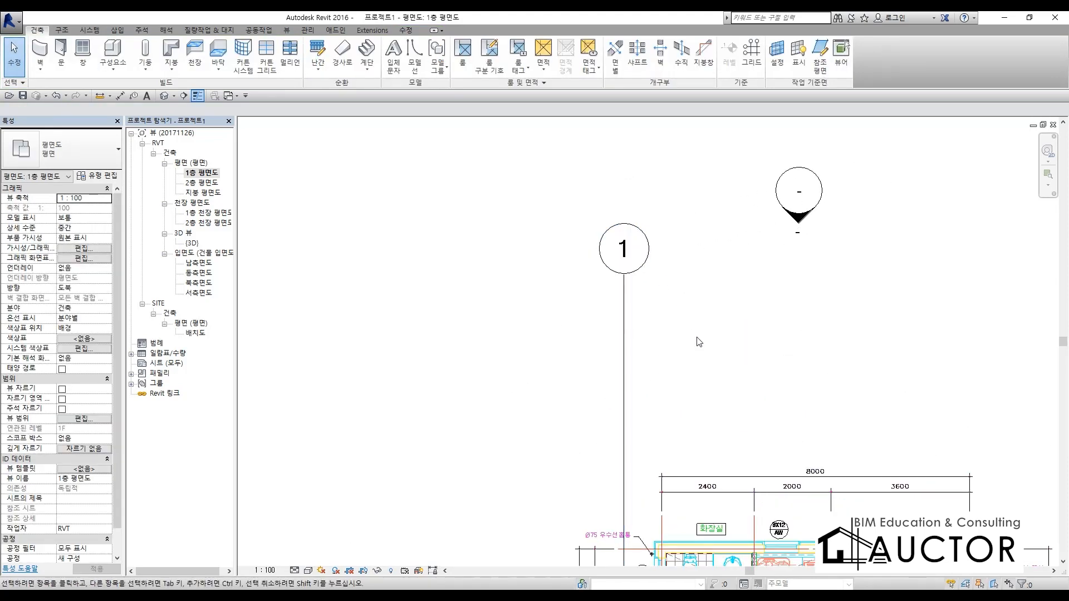
{"action": "key", "text": "ctrl+F1"}
{"action": "mouse_move", "coordinate": [535, 356]}
{"action": "left_mouse_down"}
{"action": "mouse_move", "coordinate": [825, 355]}
{"action": "mouse_move", "coordinate": [794, 386]}
{"action": "left_mouse_up"}
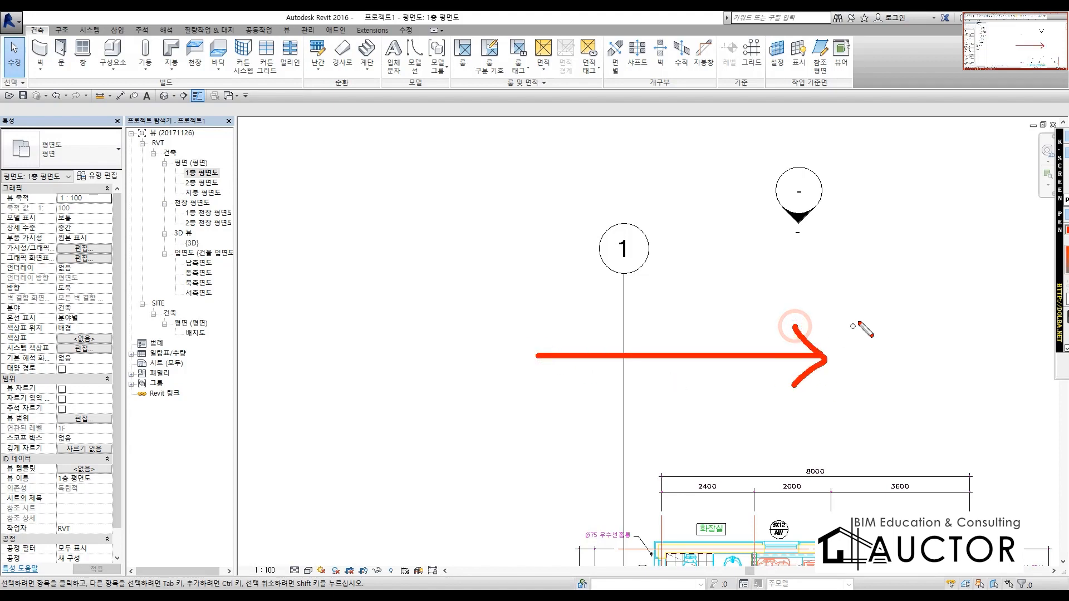
{"action": "left_click_drag", "start_coordinate": [865, 313], "coordinate": [869, 370]}
{"action": "left_click_drag", "start_coordinate": [921, 312], "coordinate": [952, 369]}
{"action": "mouse_move", "coordinate": [461, 350]}
{"action": "left_mouse_down"}
{"action": "mouse_move", "coordinate": [461, 122]}
{"action": "mouse_move", "coordinate": [433, 154]}
{"action": "left_mouse_up"}
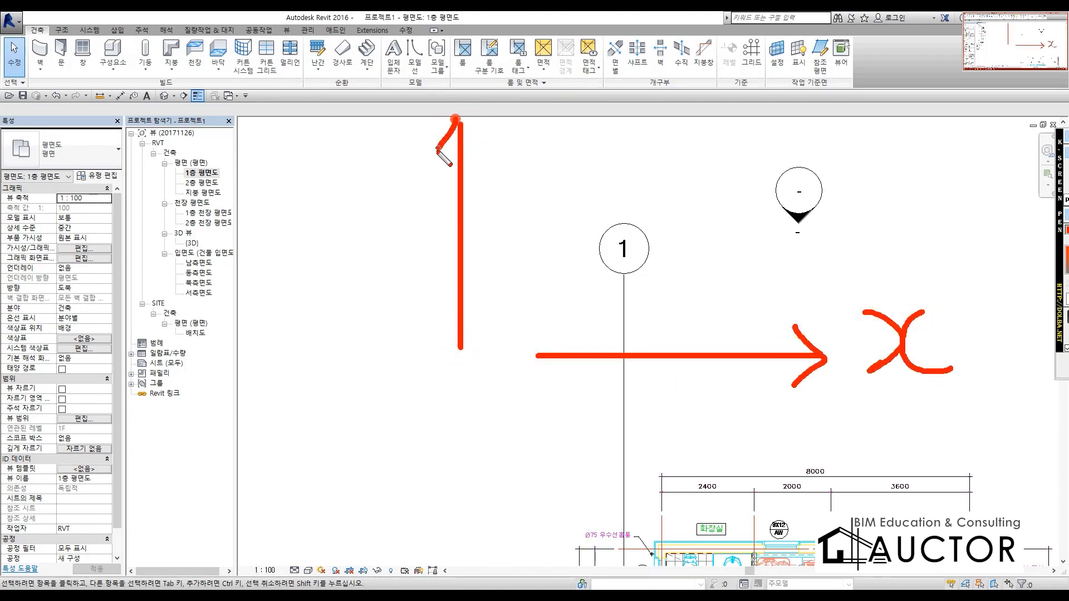
{"action": "left_click_drag", "start_coordinate": [453, 117], "coordinate": [497, 158]}
{"action": "left_click_drag", "start_coordinate": [362, 39], "coordinate": [412, 103]}
{"action": "left_click_drag", "start_coordinate": [422, 45], "coordinate": [351, 205]}
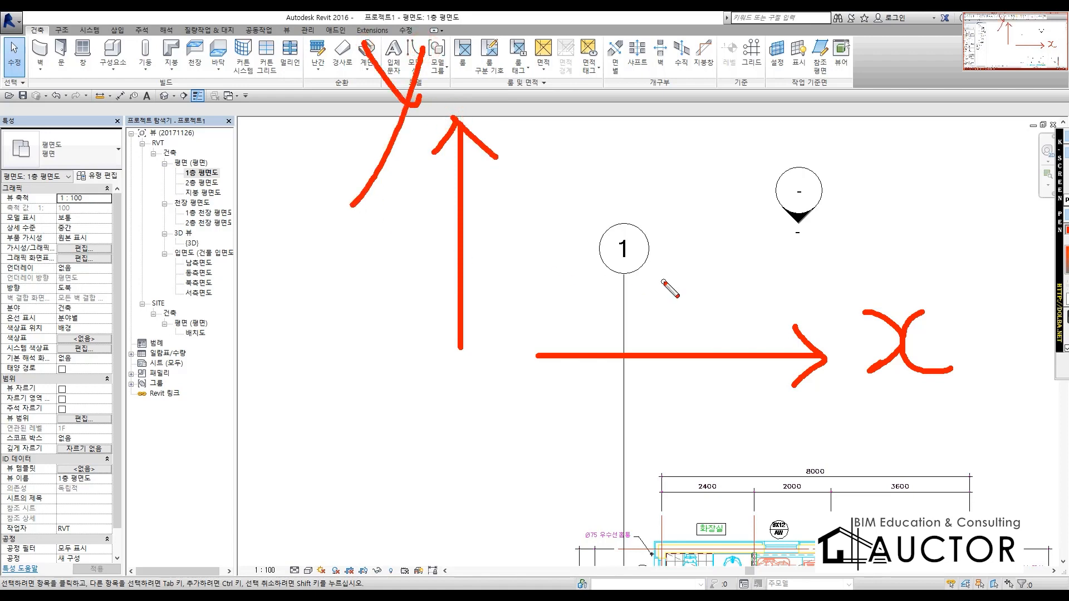
{"action": "key", "text": "Escape"}
- Rename grid 1 as X1 in its bubble
{"action": "middle_click_drag", "start_coordinate": [702, 334], "coordinate": [627, 277]}
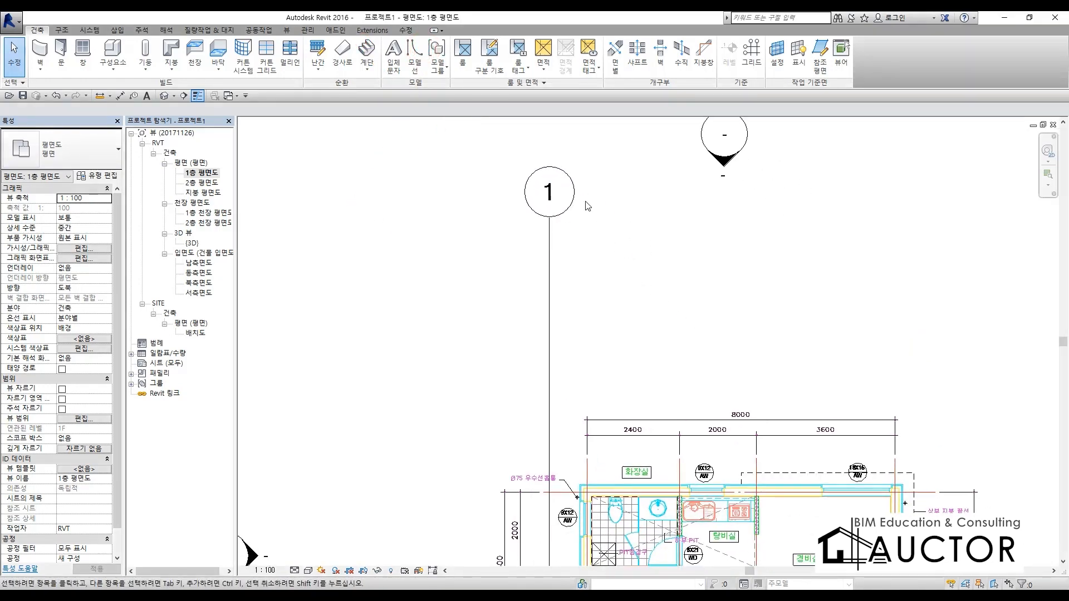
{"action": "left_click", "coordinate": [573, 192]}
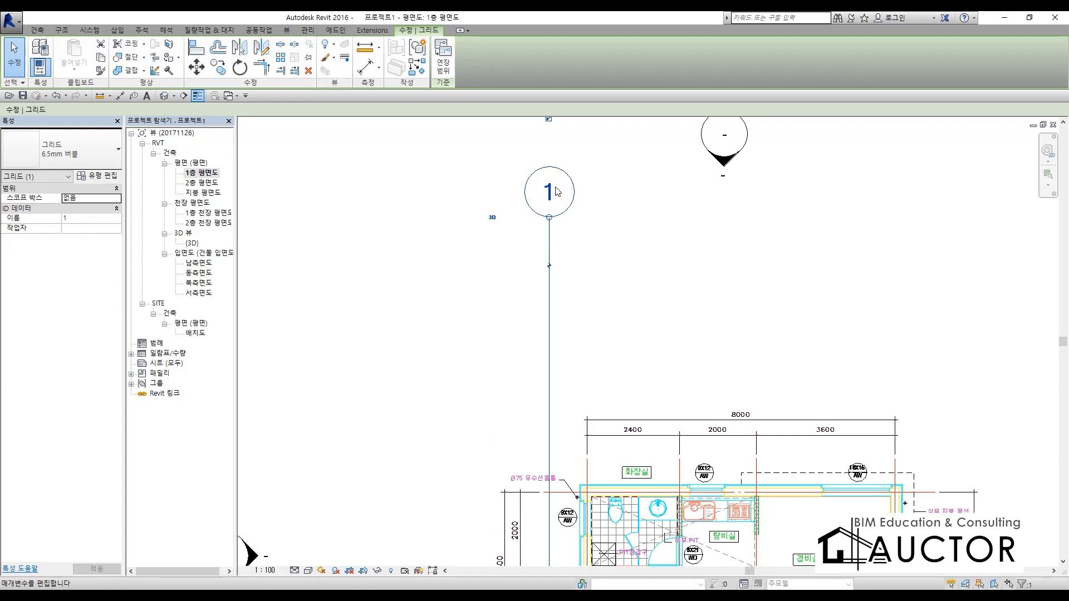
{"action": "left_click", "coordinate": [630, 235]}
{"action": "left_click", "coordinate": [553, 199]}
{"action": "left_click", "coordinate": [548, 195]}
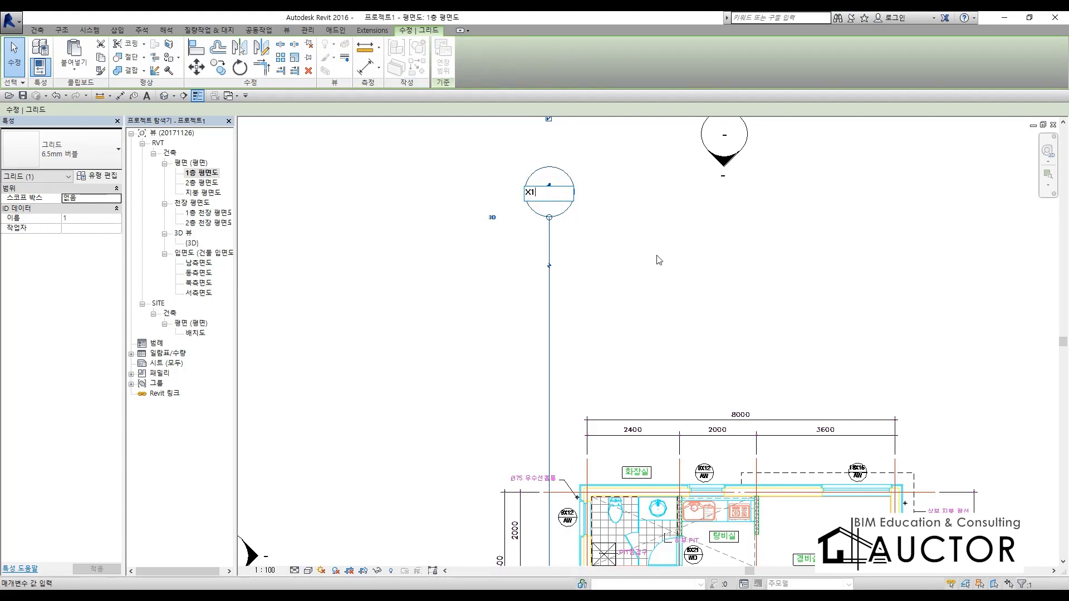
{"action": "key", "text": "Return"}
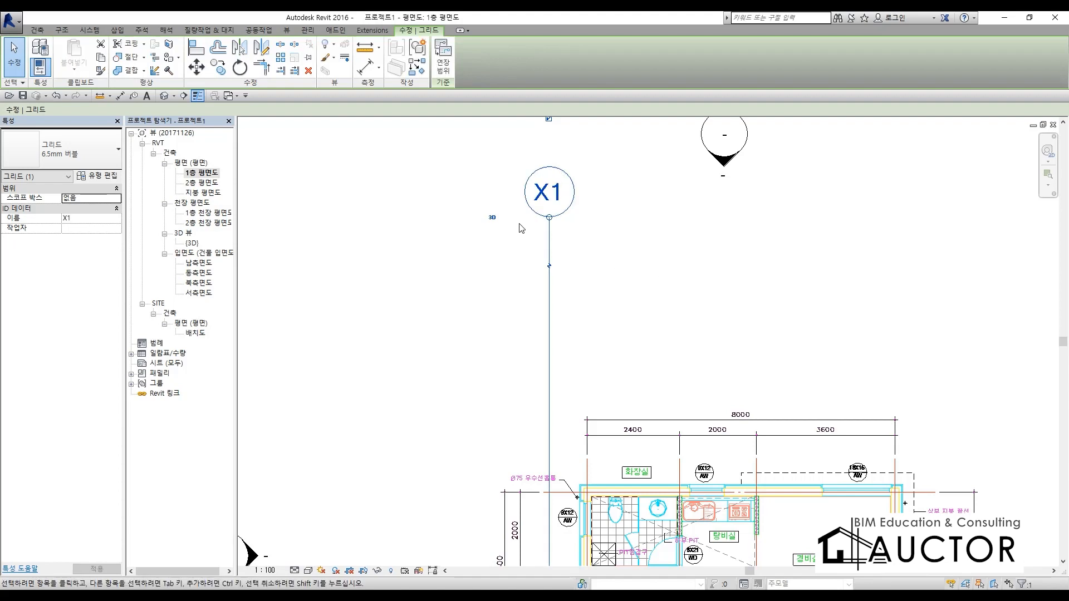